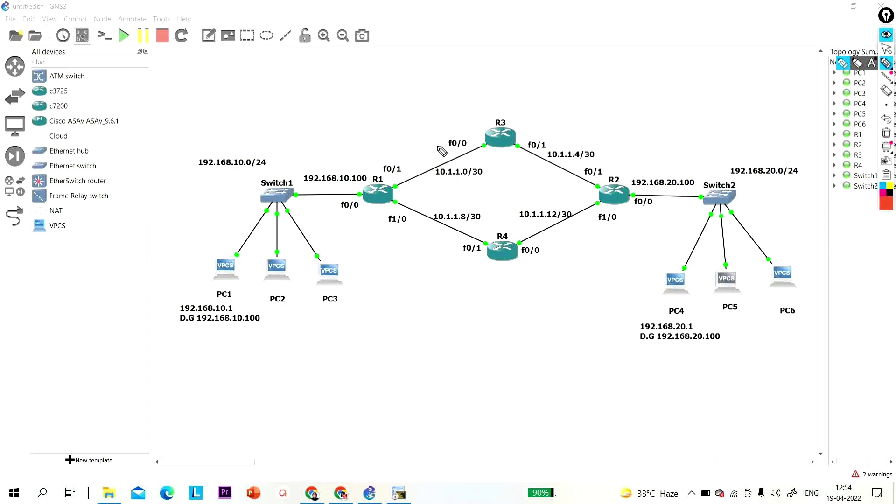
Outline the PC1–PC3 and PC4–PC6 groups on the topology, draw paths in both directions between them, and clear the annotations.
{"action": "mouse_move", "coordinate": [268, 251]}
{"action": "left_mouse_down"}
{"action": "mouse_move", "coordinate": [226, 246]}
{"action": "mouse_move", "coordinate": [188, 263]}
{"action": "mouse_move", "coordinate": [201, 312]}
{"action": "mouse_move", "coordinate": [384, 318]}
{"action": "mouse_move", "coordinate": [394, 293]}
{"action": "mouse_move", "coordinate": [336, 253]}
{"action": "mouse_move", "coordinate": [250, 251]}
{"action": "left_mouse_up"}
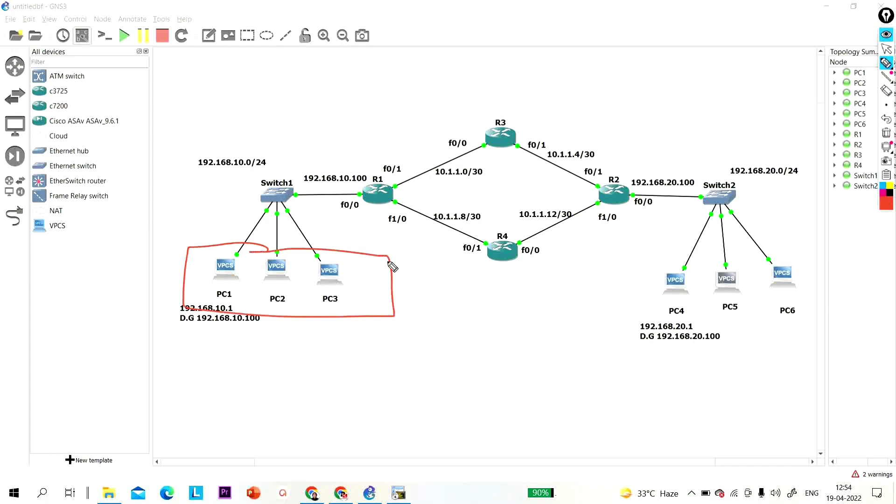
{"action": "mouse_move", "coordinate": [666, 262]}
{"action": "left_mouse_down"}
{"action": "mouse_move", "coordinate": [649, 303]}
{"action": "mouse_move", "coordinate": [658, 263]}
{"action": "mouse_move", "coordinate": [837, 252]}
{"action": "mouse_move", "coordinate": [819, 336]}
{"action": "mouse_move", "coordinate": [639, 339]}
{"action": "left_mouse_up"}
{"action": "mouse_move", "coordinate": [229, 235]}
{"action": "left_mouse_down"}
{"action": "mouse_move", "coordinate": [400, 119]}
{"action": "mouse_move", "coordinate": [607, 159]}
{"action": "mouse_move", "coordinate": [703, 282]}
{"action": "mouse_move", "coordinate": [697, 286]}
{"action": "mouse_move", "coordinate": [717, 275]}
{"action": "left_mouse_up"}
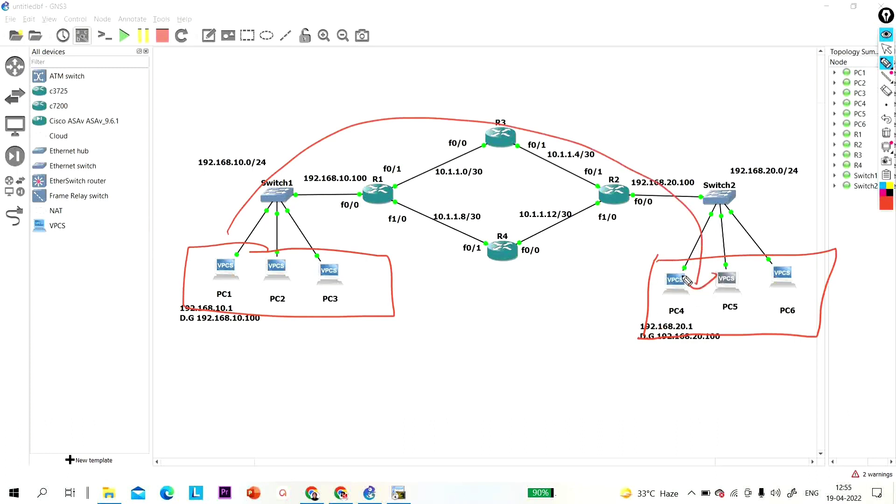
{"action": "mouse_move", "coordinate": [669, 274]}
{"action": "left_mouse_down"}
{"action": "mouse_move", "coordinate": [694, 240]}
{"action": "mouse_move", "coordinate": [673, 211]}
{"action": "mouse_move", "coordinate": [589, 254]}
{"action": "mouse_move", "coordinate": [465, 257]}
{"action": "mouse_move", "coordinate": [323, 222]}
{"action": "mouse_move", "coordinate": [265, 280]}
{"action": "mouse_move", "coordinate": [290, 269]}
{"action": "mouse_move", "coordinate": [296, 248]}
{"action": "mouse_move", "coordinate": [364, 324]}
{"action": "mouse_move", "coordinate": [288, 240]}
{"action": "left_mouse_up"}
{"action": "left_click", "coordinate": [887, 134]}
Circle both PC groups on the topology, scribble a short pen mark above R3, and clear all annotations.
{"action": "mouse_move", "coordinate": [700, 255]}
{"action": "left_mouse_down"}
{"action": "mouse_move", "coordinate": [626, 295]}
{"action": "mouse_move", "coordinate": [795, 321]}
{"action": "mouse_move", "coordinate": [761, 250]}
{"action": "mouse_move", "coordinate": [685, 254]}
{"action": "left_mouse_up"}
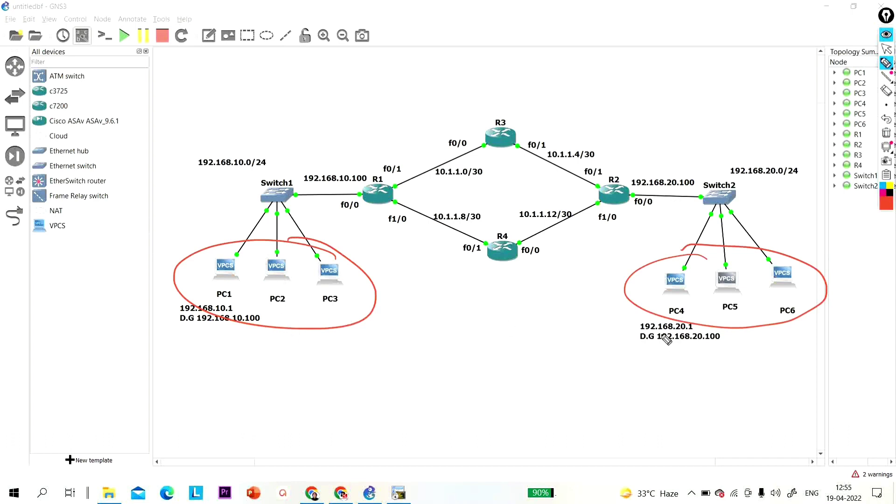
{"action": "left_click_drag", "start_coordinate": [475, 66], "coordinate": [474, 100]}
{"action": "mouse_move", "coordinate": [488, 69]}
{"action": "left_mouse_down"}
{"action": "mouse_move", "coordinate": [490, 100]}
{"action": "mouse_move", "coordinate": [447, 91]}
{"action": "left_mouse_up"}
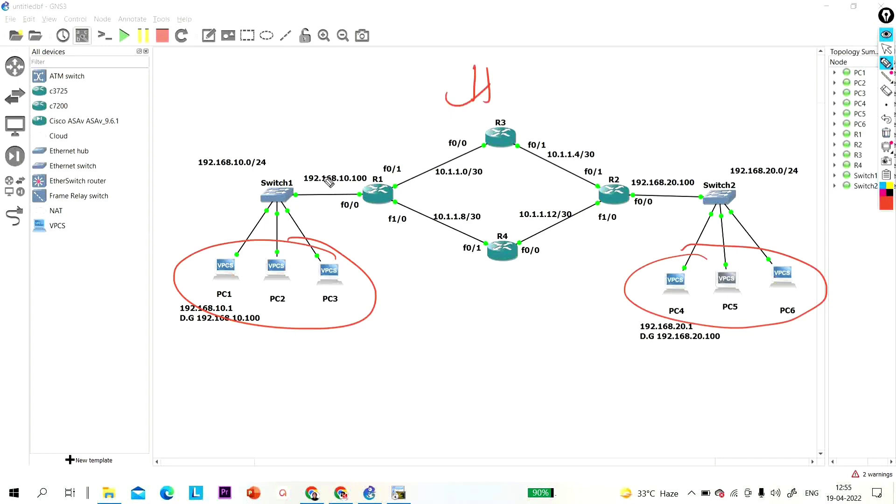
{"action": "left_click", "coordinate": [886, 132]}
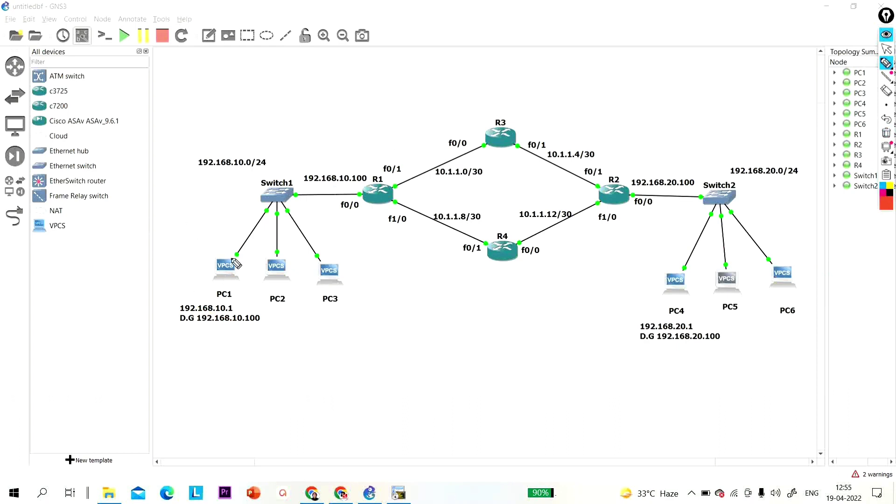
Mark PC1, PC4, PC5 and PC6, trace the routes past R3 and R4, clear the annotations and return to the normal pointer.
{"action": "mouse_move", "coordinate": [244, 256]}
{"action": "left_mouse_down"}
{"action": "mouse_move", "coordinate": [206, 250]}
{"action": "mouse_move", "coordinate": [195, 276]}
{"action": "mouse_move", "coordinate": [203, 294]}
{"action": "mouse_move", "coordinate": [223, 299]}
{"action": "mouse_move", "coordinate": [246, 260]}
{"action": "left_mouse_up"}
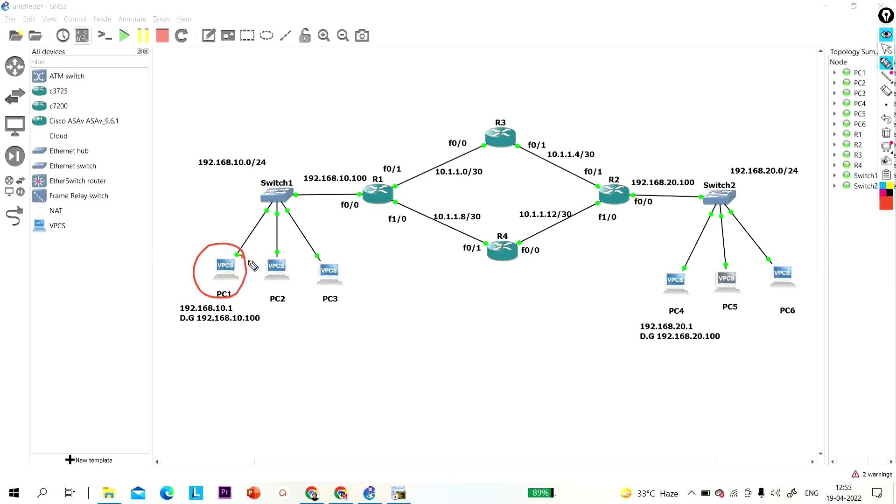
{"action": "left_click_drag", "start_coordinate": [656, 319], "coordinate": [799, 323]}
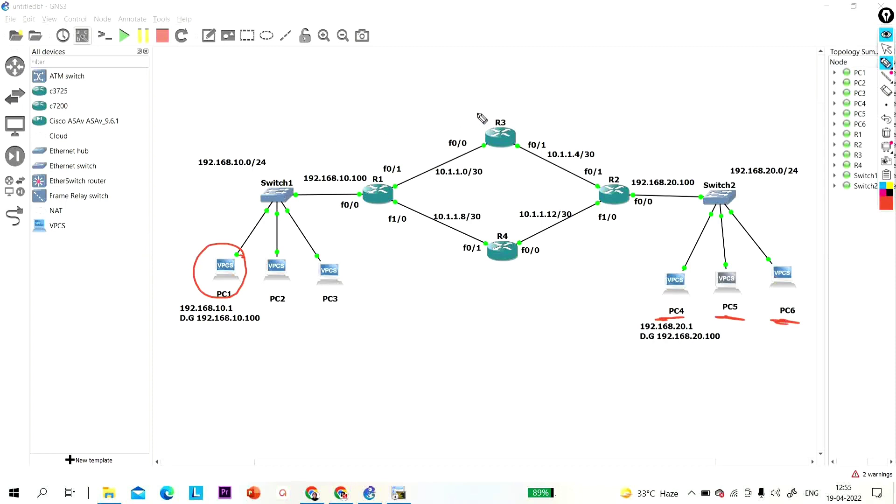
{"action": "mouse_move", "coordinate": [368, 170]}
{"action": "left_mouse_down"}
{"action": "mouse_move", "coordinate": [413, 130]}
{"action": "mouse_move", "coordinate": [490, 108]}
{"action": "mouse_move", "coordinate": [524, 113]}
{"action": "mouse_move", "coordinate": [610, 174]}
{"action": "left_mouse_up"}
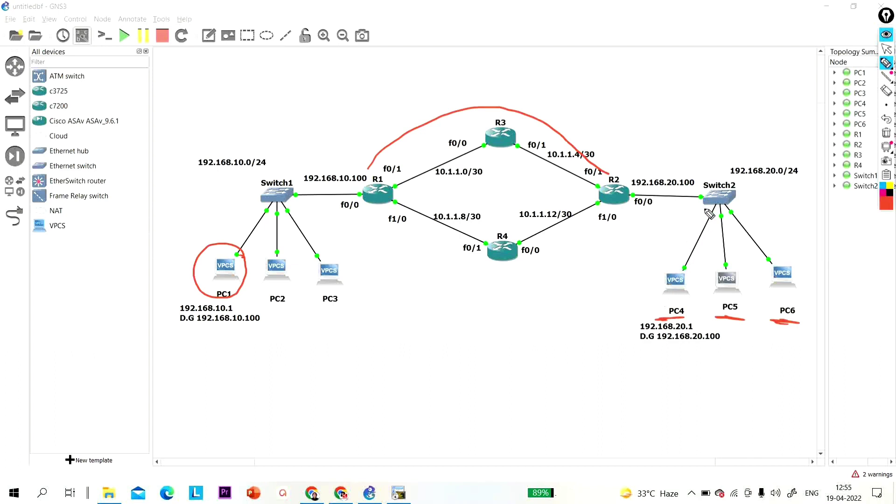
{"action": "mouse_move", "coordinate": [663, 254]}
{"action": "left_mouse_down"}
{"action": "mouse_move", "coordinate": [683, 217]}
{"action": "mouse_move", "coordinate": [632, 230]}
{"action": "mouse_move", "coordinate": [582, 264]}
{"action": "mouse_move", "coordinate": [497, 276]}
{"action": "mouse_move", "coordinate": [404, 241]}
{"action": "mouse_move", "coordinate": [303, 245]}
{"action": "mouse_move", "coordinate": [255, 263]}
{"action": "mouse_move", "coordinate": [267, 270]}
{"action": "left_mouse_up"}
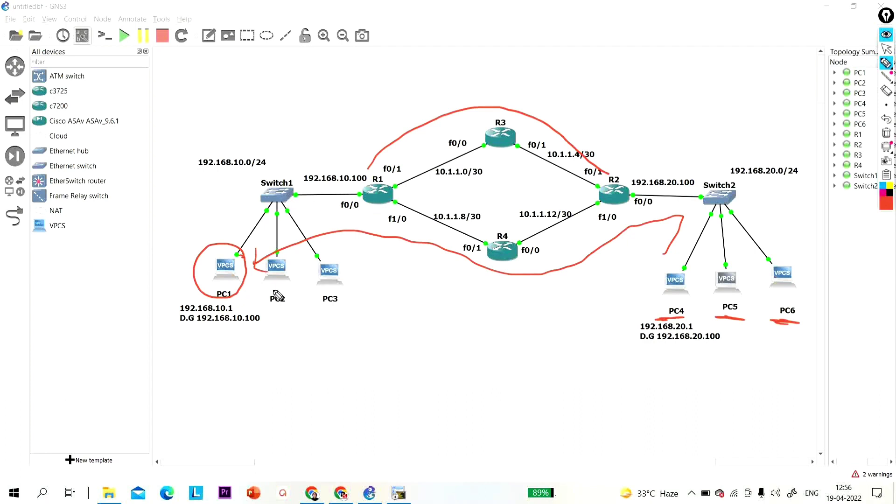
{"action": "left_click", "coordinate": [886, 133]}
{"action": "left_click", "coordinate": [886, 49]}
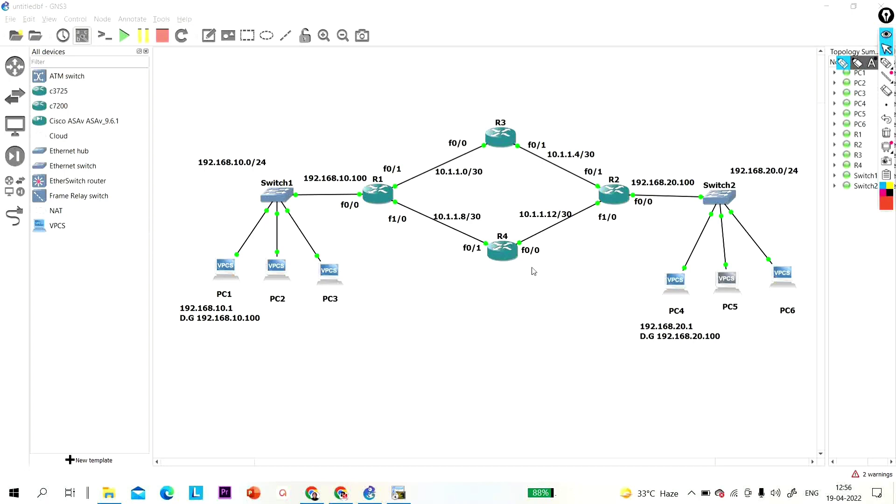
Examine the addressing of the PC1–PC3 LAN, R1's gateway address and the /30 links around R3 in the topology.
{"action": "left_click_drag", "start_coordinate": [352, 181], "coordinate": [348, 179]}
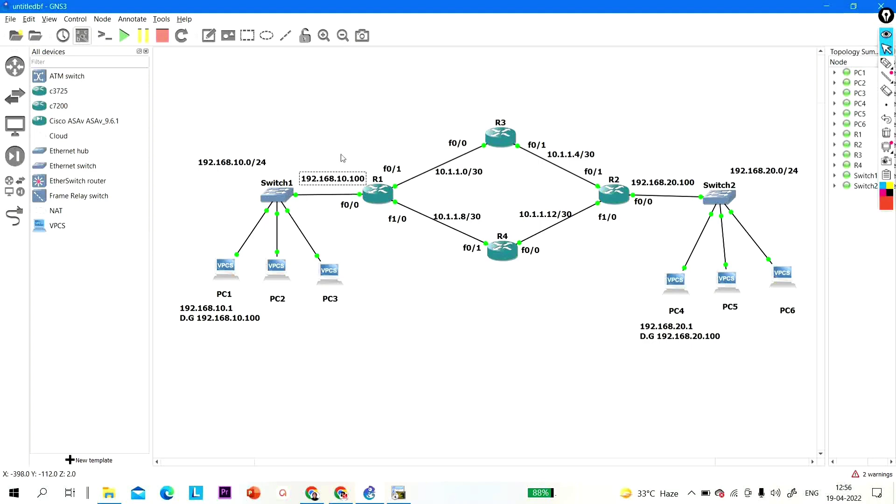
{"action": "left_click_drag", "start_coordinate": [181, 229], "coordinate": [362, 321]}
{"action": "left_click", "coordinate": [185, 136]}
{"action": "left_click_drag", "start_coordinate": [183, 133], "coordinate": [266, 177]}
{"action": "left_click_drag", "start_coordinate": [180, 275], "coordinate": [226, 309]}
{"action": "left_click", "coordinate": [503, 365]}
{"action": "left_click_drag", "start_coordinate": [429, 150], "coordinate": [481, 185]}
{"action": "left_click_drag", "start_coordinate": [552, 129], "coordinate": [585, 137]}
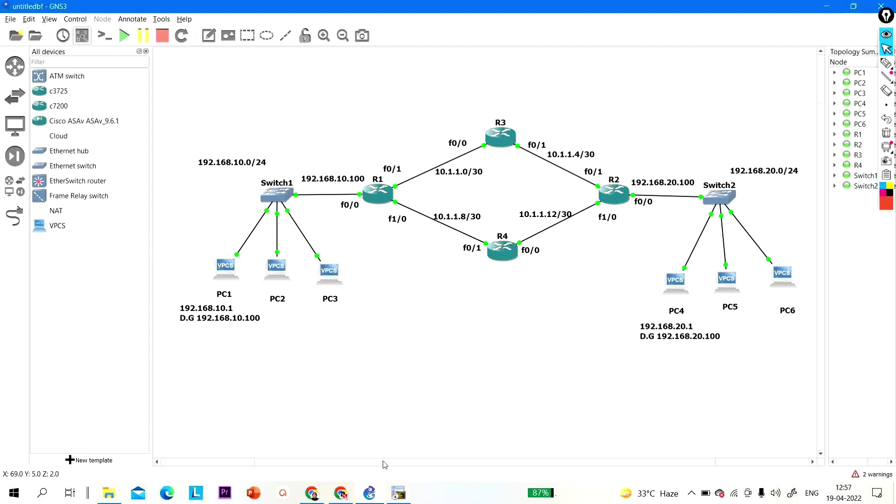
Switch to SecureCRT and give PC1 the address 192.168.10.1/24 with default gateway 192.168.10.100.
{"action": "left_click", "coordinate": [398, 494]}
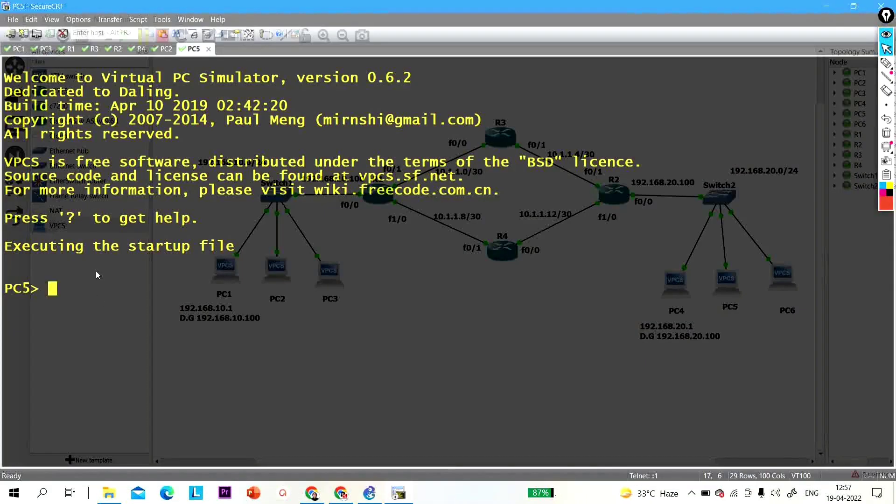
{"action": "left_click", "coordinate": [11, 49]}
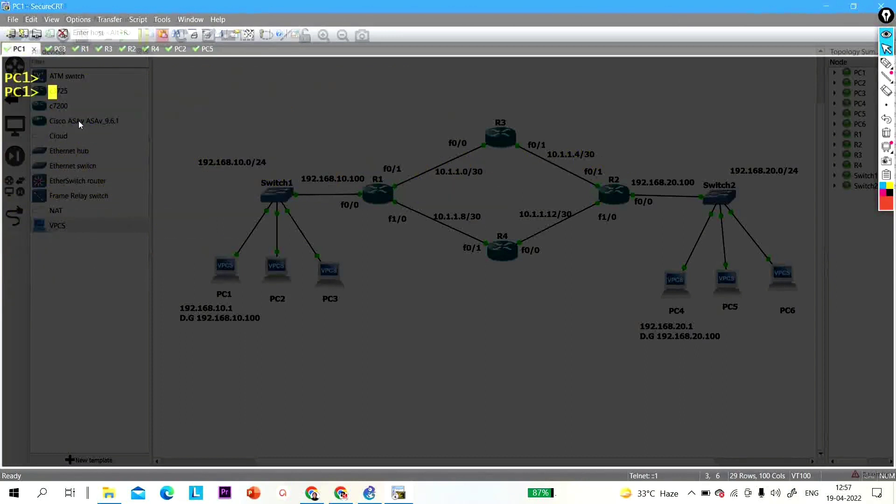
{"action": "key", "text": "Return"}
{"action": "type", "text": "ip 192.1"}
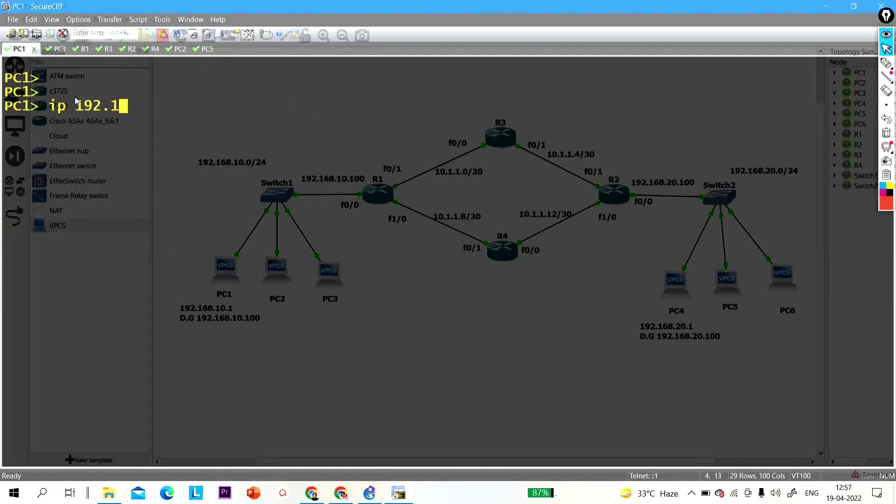
{"action": "type", "text": "68"}
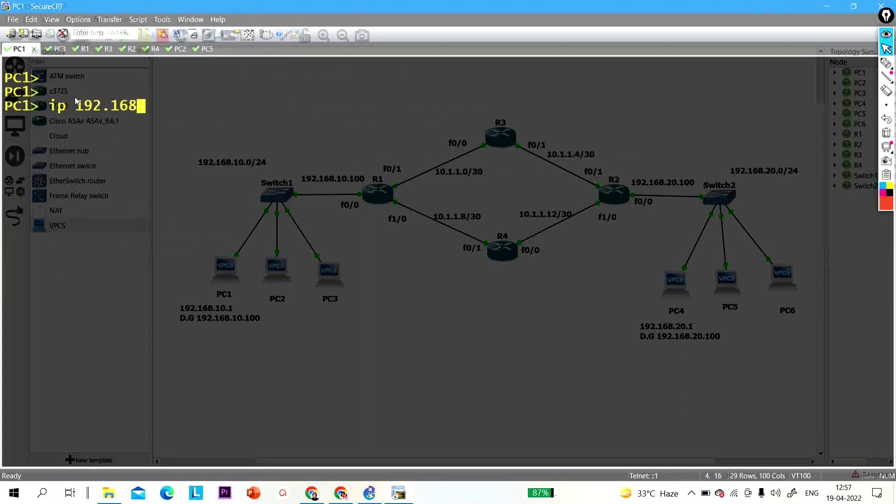
{"action": "type", "text": ".10."}
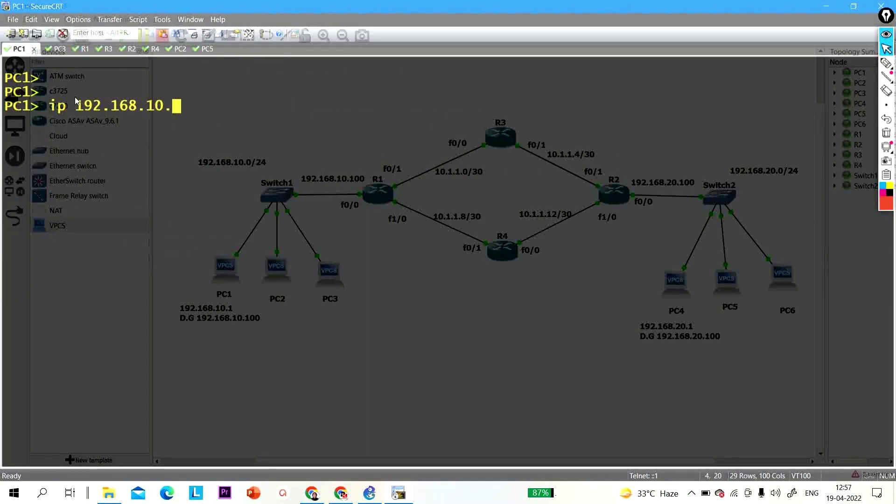
{"action": "type", "text": "1/24 1"}
{"action": "type", "text": "92.168."}
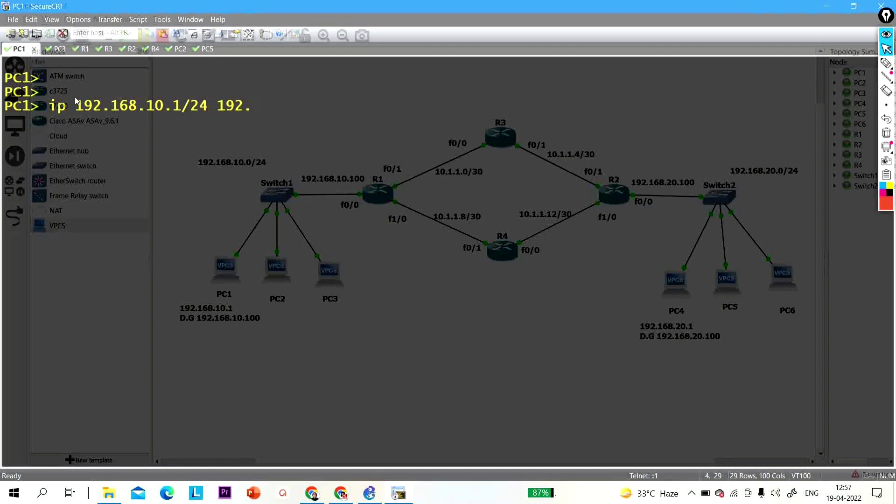
{"action": "type", "text": "10."}
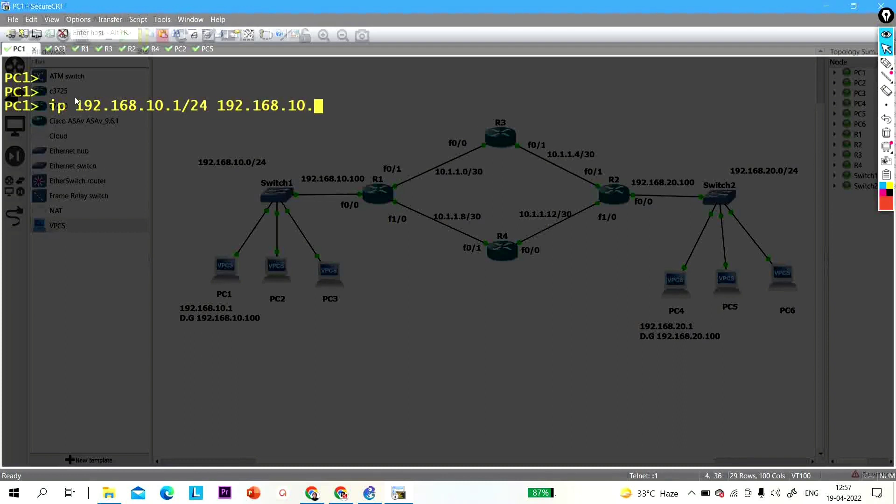
{"action": "type", "text": "100"}
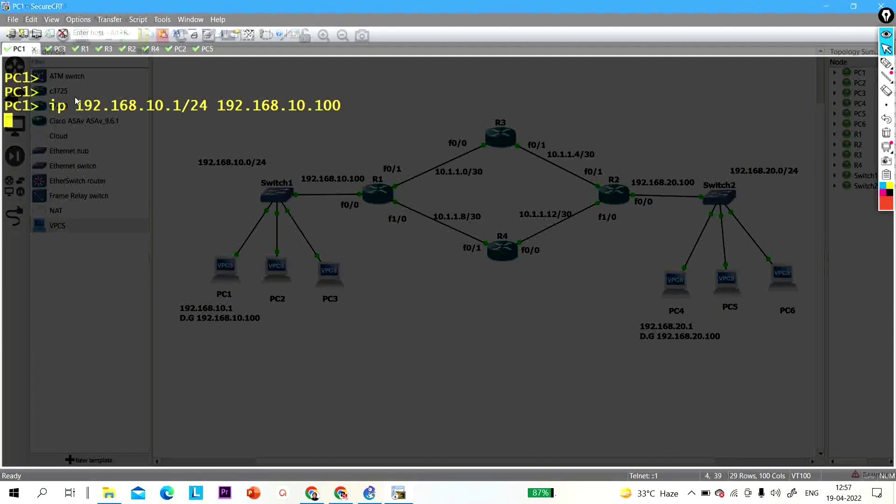
{"action": "key", "text": "Return"}
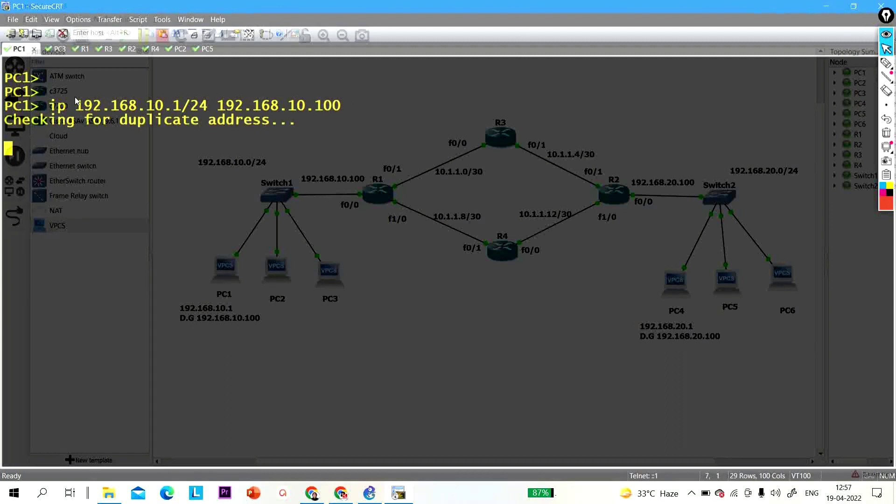
Open R1's console session and enter global configuration mode from the terminal.
{"action": "key", "text": "ctrl+Tab"}
{"action": "type", "text": "ip"}
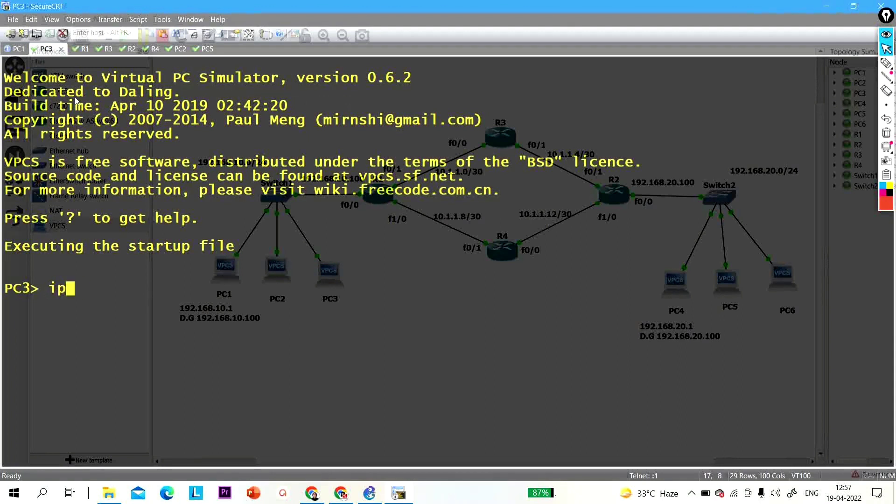
{"action": "left_click", "coordinate": [81, 49]}
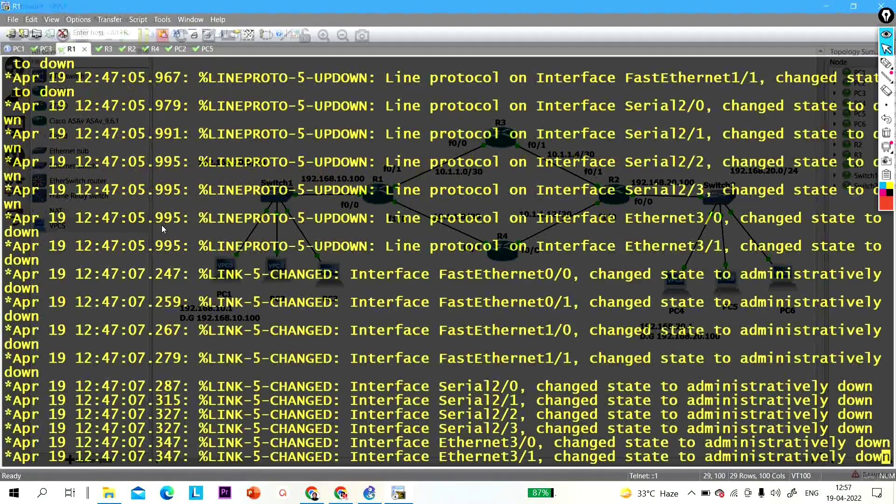
{"action": "key", "text": "Return"}
{"action": "key", "text": "Return"}
{"action": "key", "text": "Return"}
{"action": "key", "text": "Return"}
{"action": "key", "text": "Return"}
{"action": "key", "text": "Return"}
{"action": "key", "text": "Return"}
{"action": "key", "text": "Return"}
{"action": "key", "text": "Return"}
{"action": "key", "text": "Return"}
{"action": "key", "text": "Return"}
{"action": "key", "text": "Return"}
{"action": "key", "text": "Return"}
{"action": "key", "text": "Return"}
{"action": "key", "text": "Return"}
{"action": "key", "text": "Return"}
{"action": "key", "text": "Return"}
{"action": "key", "text": "Return"}
{"action": "key", "text": "Return"}
{"action": "key", "text": "Return"}
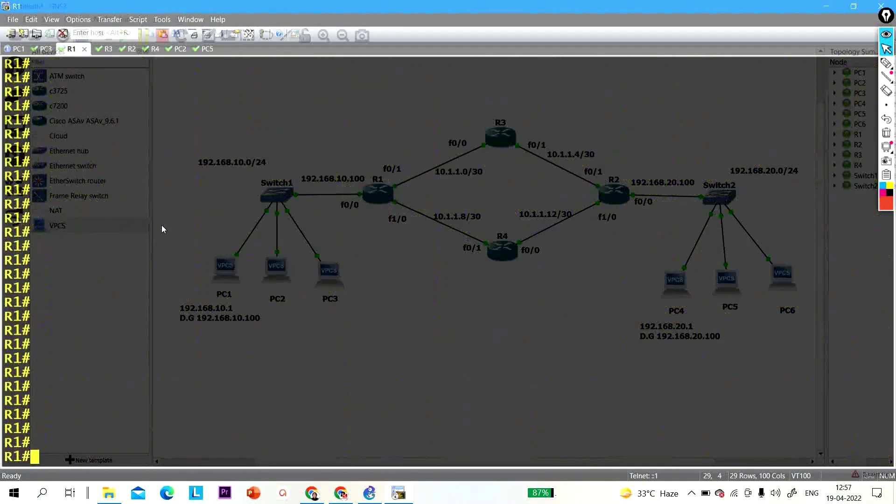
{"action": "type", "text": "conf"}
{"action": "key", "text": "Tab"}
{"action": "key", "text": "Return"}
{"action": "key", "text": "Return"}
{"action": "key", "text": "Return"}
{"action": "key", "text": "Return"}
{"action": "key", "text": "Return"}
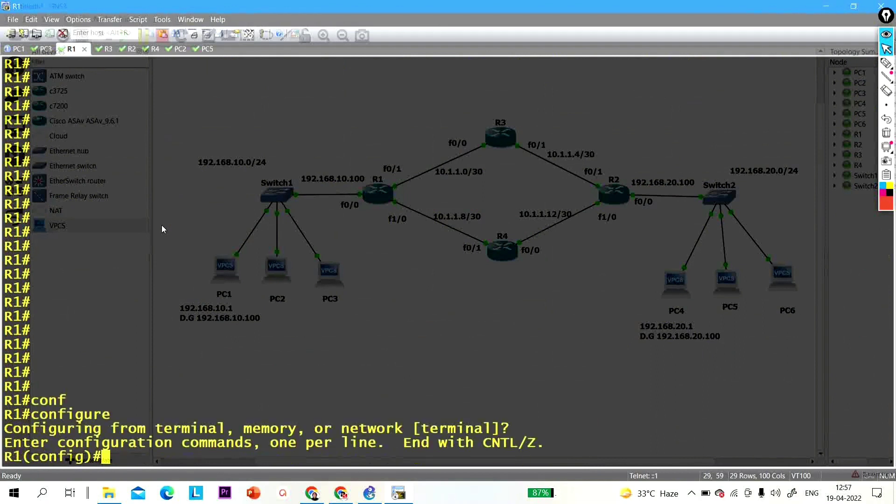
Enter the configuration of R1's interface f0/0 and bring it up with no shutdown.
{"action": "type", "text": "int f0/0"}
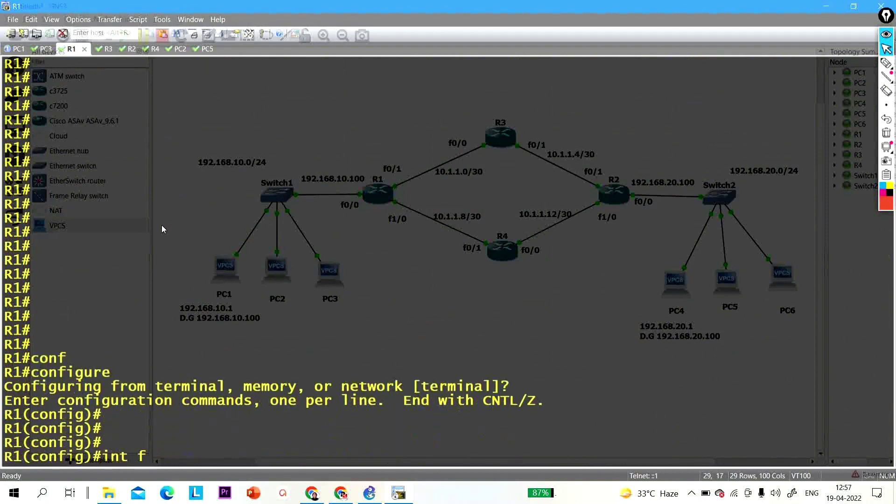
{"action": "key", "text": "Return"}
{"action": "type", "text": "no "}
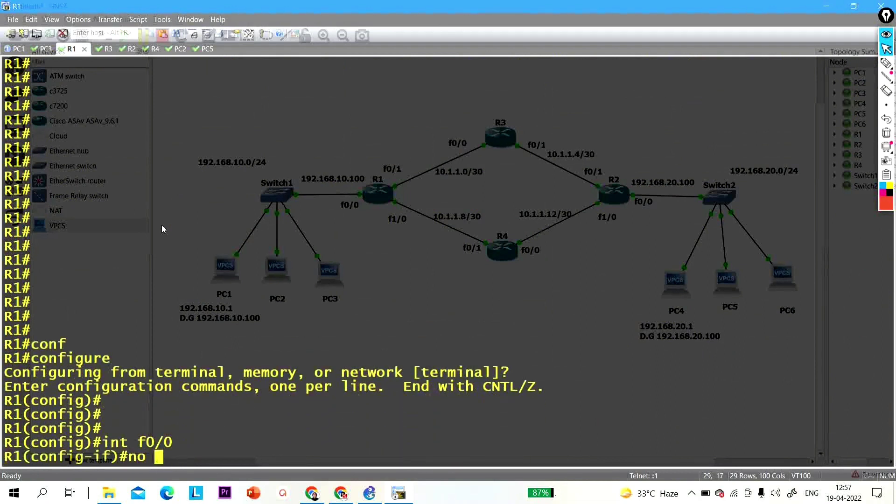
{"action": "type", "text": "sh"}
{"action": "key", "text": "Tab"}
{"action": "key", "text": "Return"}
Assign 192.168.10.100 with mask 255.255.255.0 to R1's f0/0 and exit interface configuration.
{"action": "type", "text": "ip ad"}
{"action": "key", "text": "Tab"}
{"action": "type", "text": "192.168."}
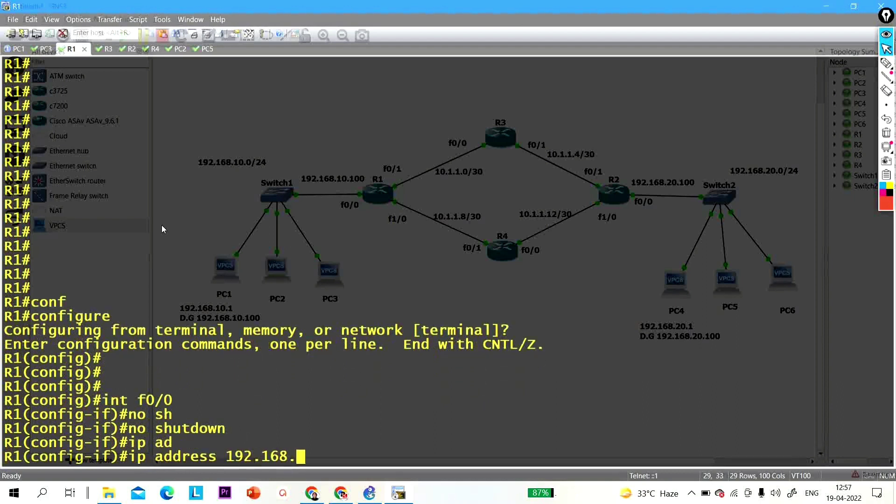
{"action": "type", "text": "10.100 255"}
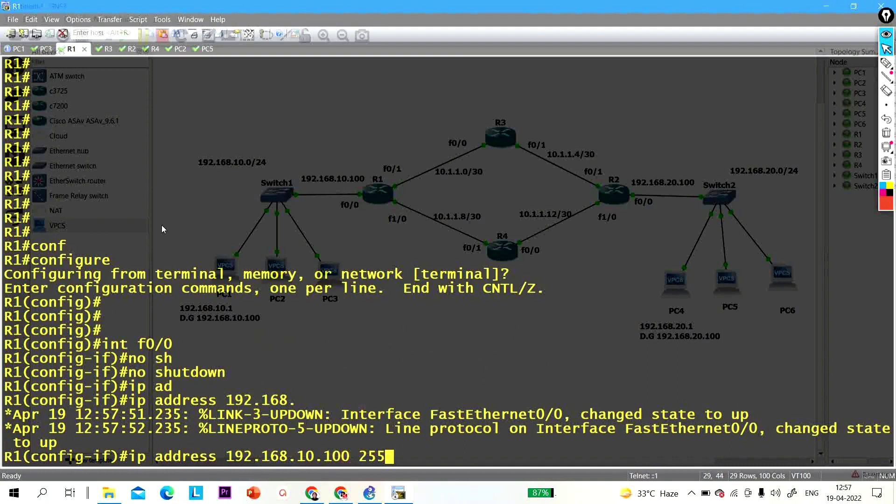
{"action": "type", "text": ".255.255.0"}
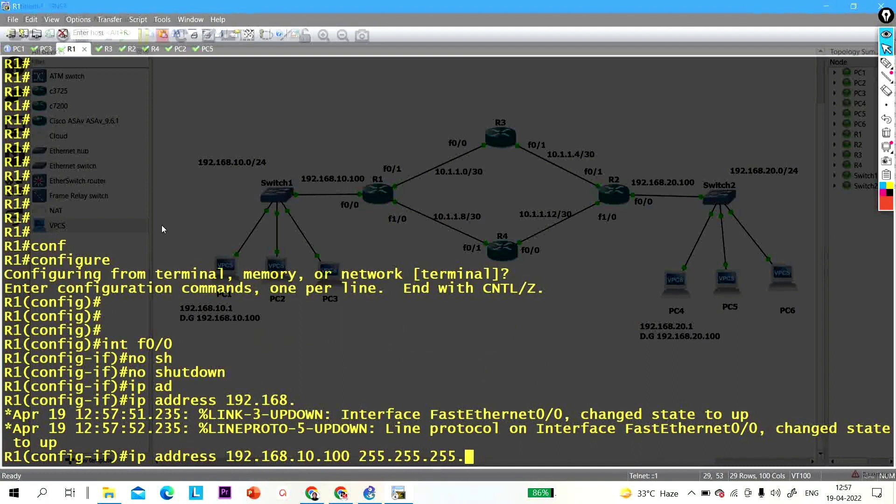
{"action": "key", "text": "Return"}
{"action": "type", "text": "ex"}
{"action": "key", "text": "Return"}
Enter the configuration of R1's interface f0/1 and bring it up with no shutdown.
{"action": "type", "text": "in"}
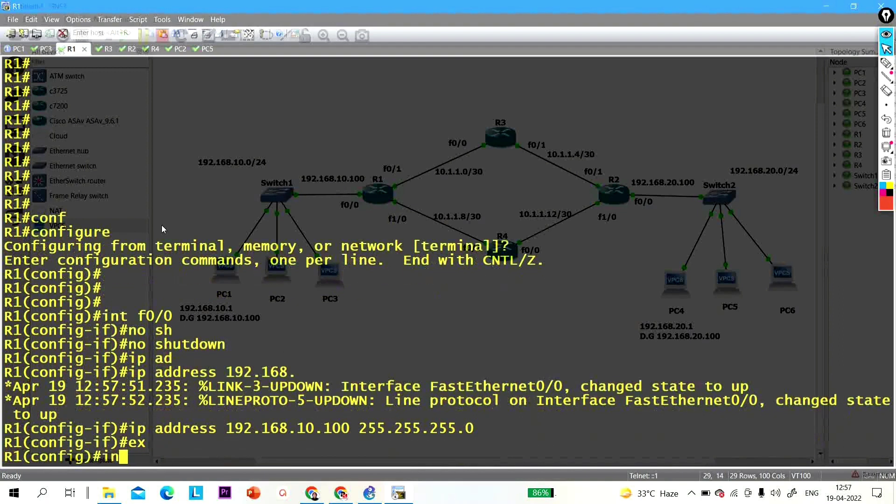
{"action": "type", "text": "t f0/1"}
{"action": "key", "text": "Return"}
{"action": "type", "text": "no sh"}
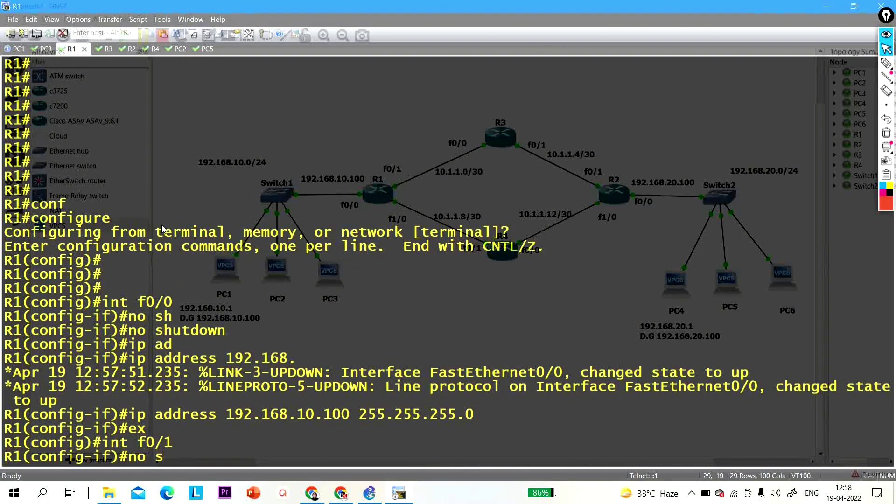
{"action": "key", "text": "Tab"}
{"action": "key", "text": "Return"}
Assign 10.1.1.1 with mask 255.255.255.252 to R1's f0/1 and exit interface configuration.
{"action": "type", "text": "ip ad"}
{"action": "key", "text": "Tab"}
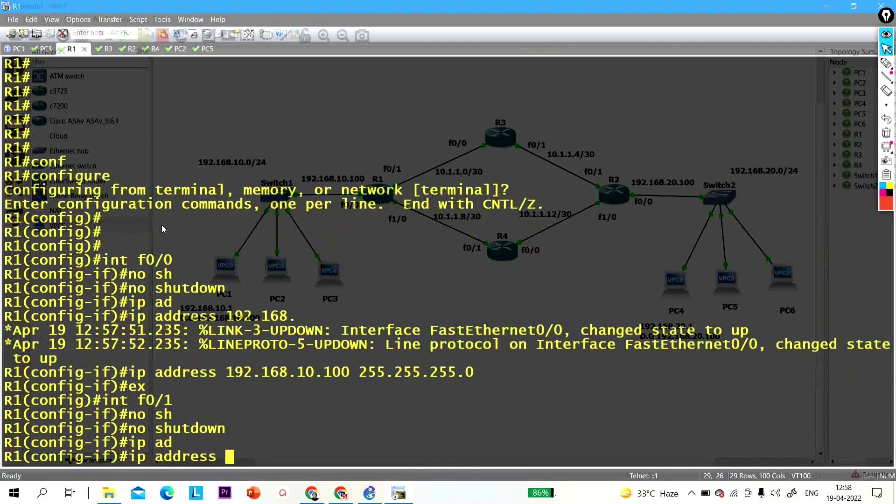
{"action": "type", "text": "10.1.1.1"}
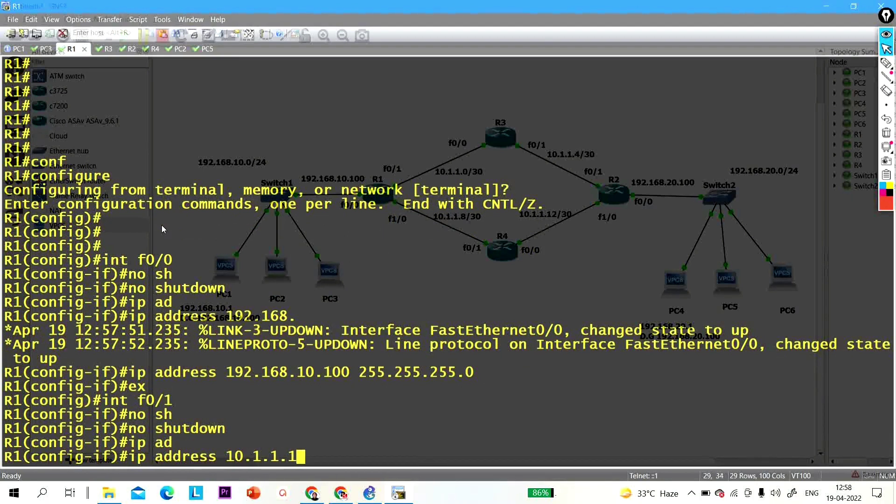
{"action": "type", "text": " 255.255."}
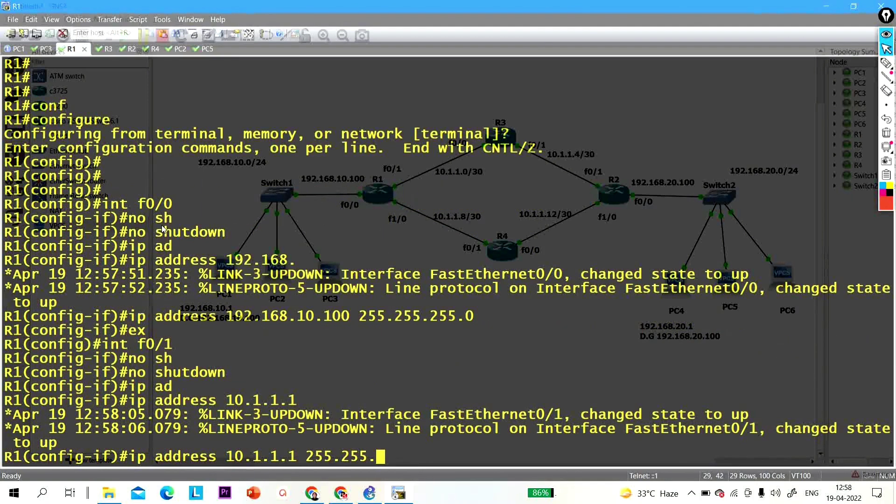
{"action": "type", "text": "255."}
{"action": "type", "text": "52"}
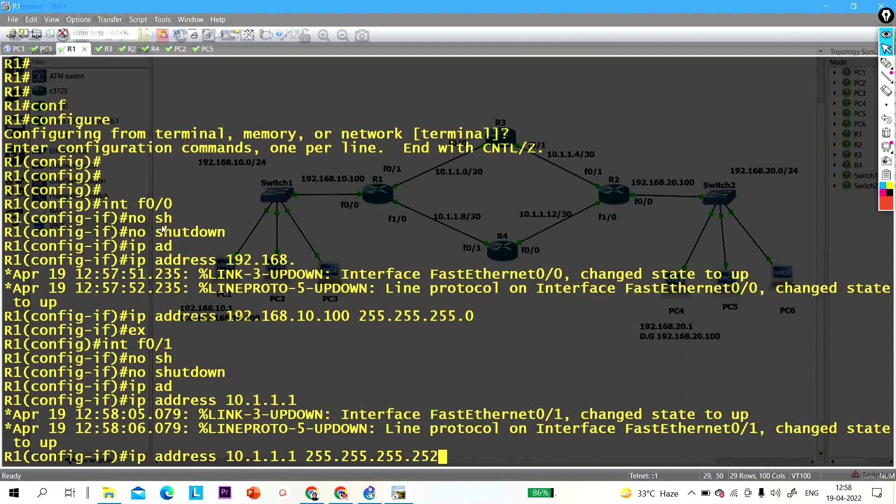
{"action": "key", "text": "Return"}
{"action": "type", "text": "ex"}
{"action": "key", "text": "Return"}
Enter the configuration of R1's interface f1/0 and bring it up with no shutdown.
{"action": "type", "text": "in"}
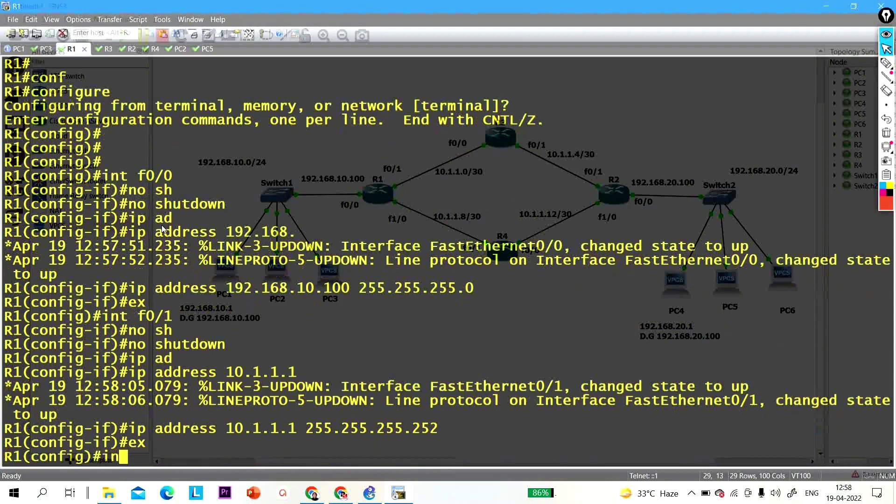
{"action": "type", "text": "t f1/"}
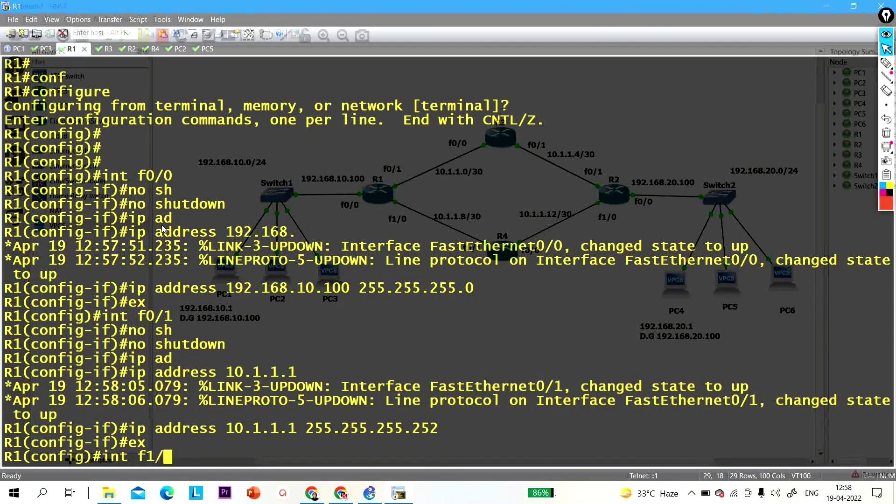
{"action": "type", "text": "0"}
{"action": "key", "text": "Return"}
{"action": "key", "text": "Return"}
{"action": "key", "text": "Return"}
{"action": "key", "text": "Return"}
{"action": "key", "text": "Return"}
{"action": "key", "text": "Return"}
{"action": "key", "text": "Return"}
{"action": "key", "text": "Return"}
{"action": "key", "text": "Return"}
{"action": "key", "text": "Return"}
{"action": "key", "text": "Return"}
{"action": "key", "text": "Return"}
{"action": "key", "text": "Return"}
{"action": "key", "text": "Return"}
{"action": "key", "text": "Return"}
{"action": "key", "text": "Return"}
{"action": "key", "text": "Return"}
{"action": "key", "text": "Return"}
{"action": "key", "text": "Return"}
{"action": "key", "text": "Return"}
{"action": "key", "text": "Return"}
{"action": "key", "text": "Return"}
{"action": "key", "text": "Return"}
{"action": "key", "text": "Return"}
{"action": "key", "text": "Return"}
{"action": "key", "text": "Return"}
{"action": "key", "text": "Return"}
{"action": "key", "text": "Return"}
{"action": "key", "text": "Return"}
{"action": "type", "text": "no sh"}
{"action": "key", "text": "Tab"}
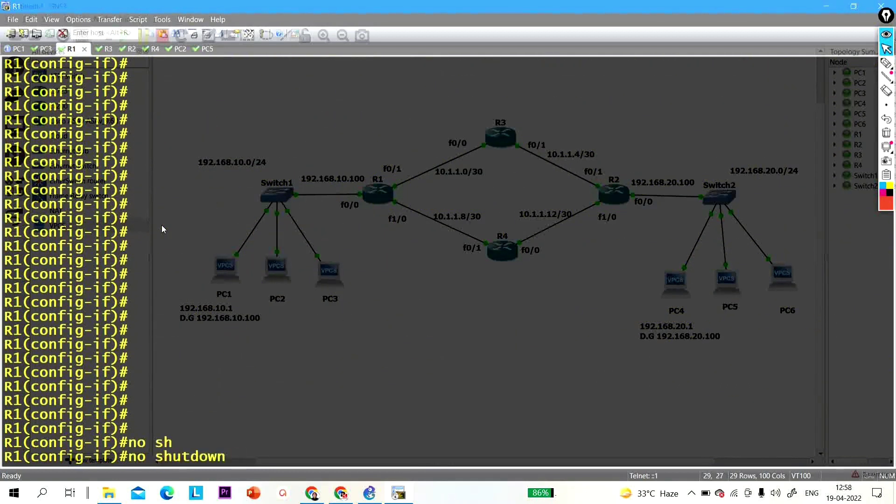
{"action": "key", "text": "Return"}
Assign 10.1.1.9 with mask 255.255.255.252 to R1's f1/0 and exit back to privileged EXEC mode.
{"action": "type", "text": "ip ad"}
{"action": "key", "text": "Tab"}
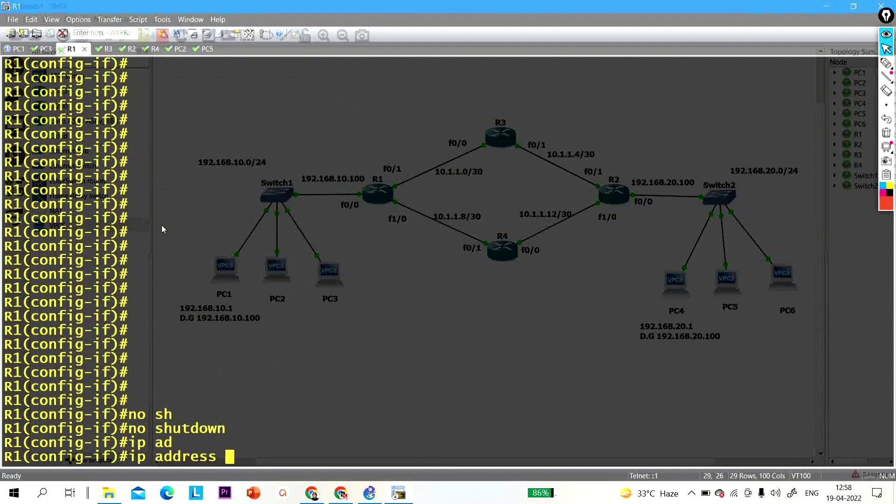
{"action": "type", "text": "10.1.1"}
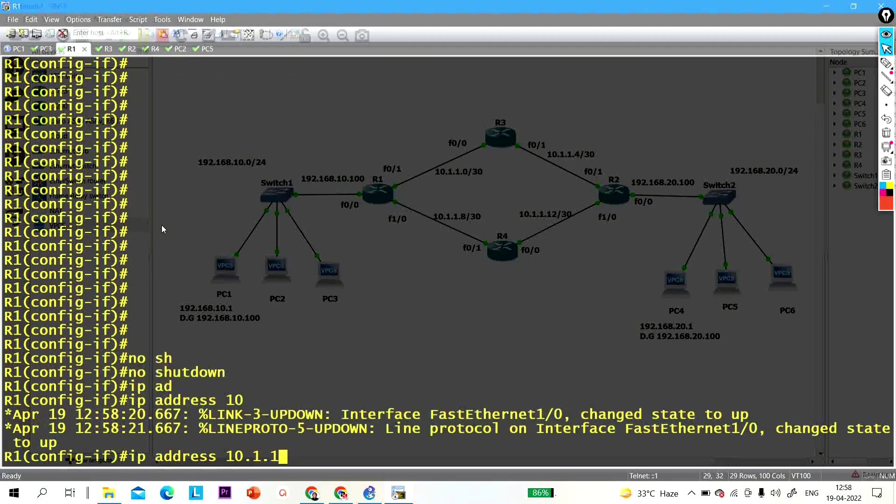
{"action": "type", "text": ".9 255.255.255.2"}
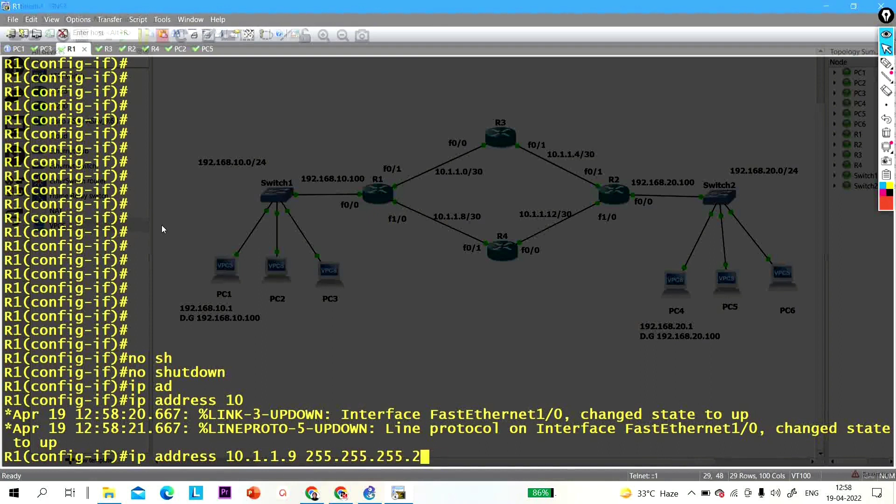
{"action": "type", "text": "222"}
{"action": "key", "text": "Return"}
{"action": "key", "text": "Return"}
{"action": "key", "text": "Return"}
{"action": "key", "text": "Return"}
{"action": "key", "text": "Return"}
{"action": "type", "text": "exi"}
{"action": "key", "text": "Return"}
{"action": "key", "text": "Return"}
{"action": "type", "text": "exi"}
{"action": "key", "text": "Return"}
{"action": "key", "text": "Return"}
{"action": "key", "text": "Return"}
{"action": "key", "text": "Return"}
{"action": "key", "text": "Return"}
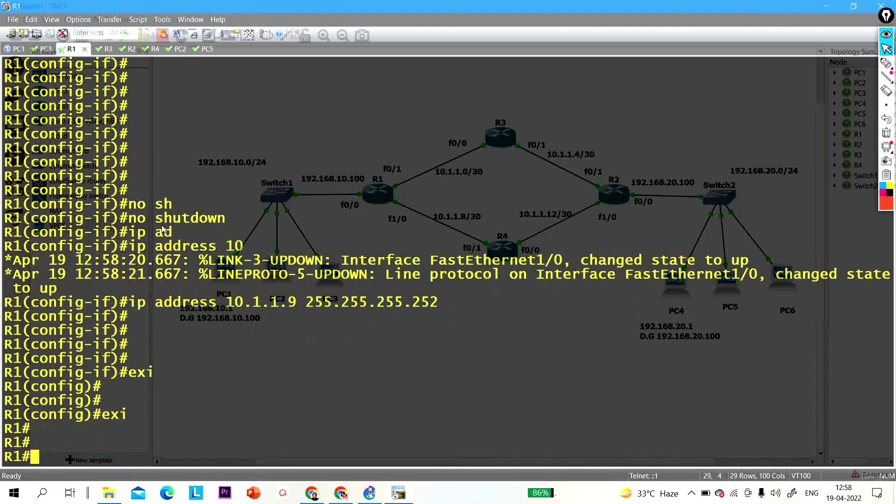
List R1's addressed interfaces with show ip int br | exc un.
{"action": "type", "text": "sh"}
{"action": "key", "text": "Tab"}
{"action": "type", "text": "ip int br | exc u"}
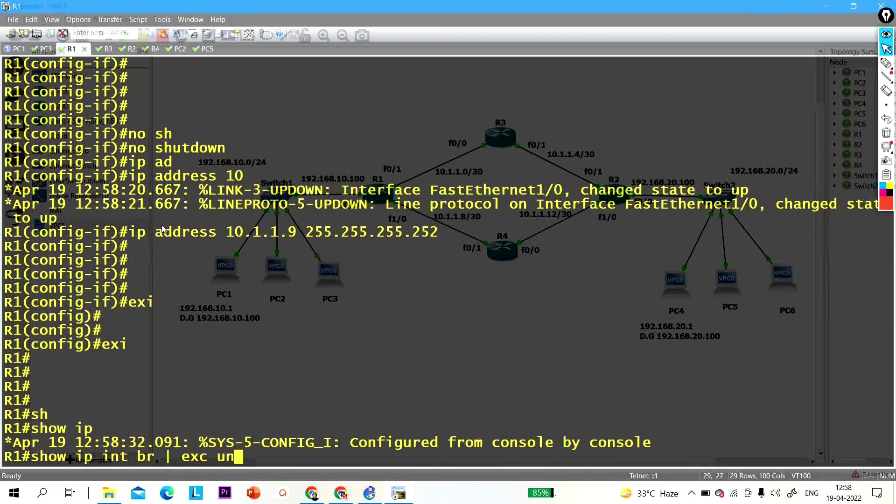
{"action": "type", "text": "n"}
{"action": "key", "text": "Return"}
{"action": "key", "text": "Return"}
{"action": "key", "text": "Return"}
{"action": "key", "text": "Return"}
{"action": "key", "text": "Return"}
Switch to R3's console session and enter global configuration mode from the terminal.
{"action": "key", "text": "ctrl+Tab"}
{"action": "key", "text": "Return"}
{"action": "key", "text": "Return"}
{"action": "key", "text": "Return"}
{"action": "key", "text": "Return"}
{"action": "key", "text": "Return"}
{"action": "key", "text": "Return"}
{"action": "key", "text": "Return"}
{"action": "key", "text": "Return"}
{"action": "key", "text": "Return"}
{"action": "key", "text": "Return"}
{"action": "key", "text": "Return"}
{"action": "key", "text": "Return"}
{"action": "key", "text": "Return"}
{"action": "key", "text": "Return"}
{"action": "key", "text": "Return"}
{"action": "key", "text": "Return"}
{"action": "key", "text": "Return"}
{"action": "key", "text": "Return"}
{"action": "key", "text": "Return"}
{"action": "key", "text": "Return"}
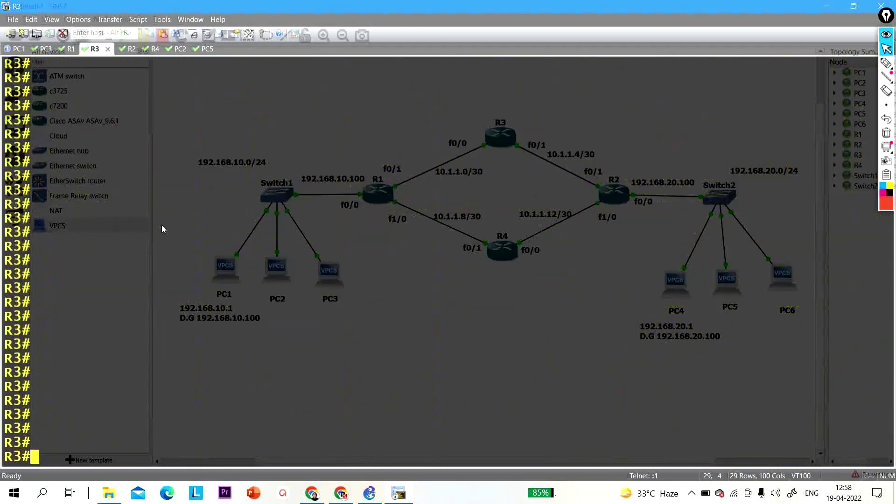
{"action": "type", "text": "conf"}
{"action": "key", "text": "Tab"}
{"action": "key", "text": "Return"}
{"action": "key", "text": "Return"}
{"action": "key", "text": "Return"}
{"action": "key", "text": "Return"}
Assign 10.1.1.2 with mask 255.255.255.252 to R3's interface f0/0 and exit interface configuration.
{"action": "type", "text": "int f0/0"}
{"action": "key", "text": "Return"}
{"action": "type", "text": "ip ad"}
{"action": "key", "text": "Tab"}
{"action": "type", "text": "10.1.1.2 255.255.255.252"}
{"action": "key", "text": "Return"}
{"action": "type", "text": "ex"}
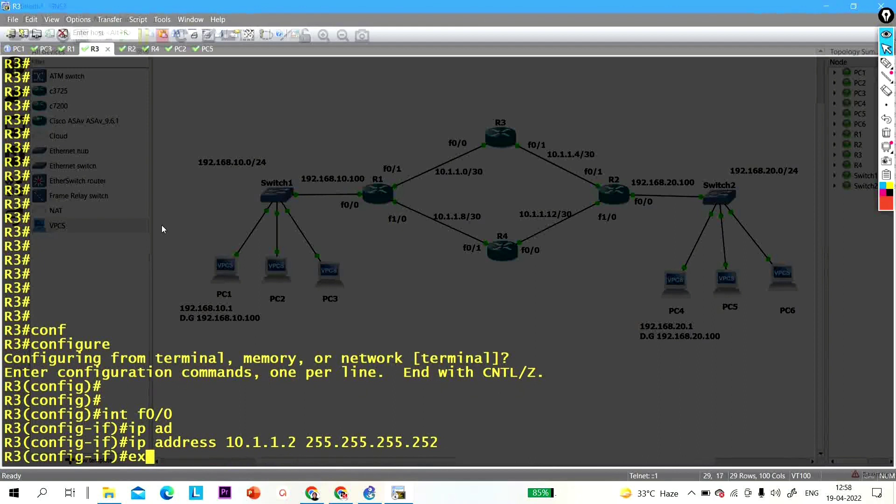
{"action": "key", "text": "Return"}
Enter the configuration of R3's interface f0/1 and bring it up with no shutdown.
{"action": "type", "text": "int f"}
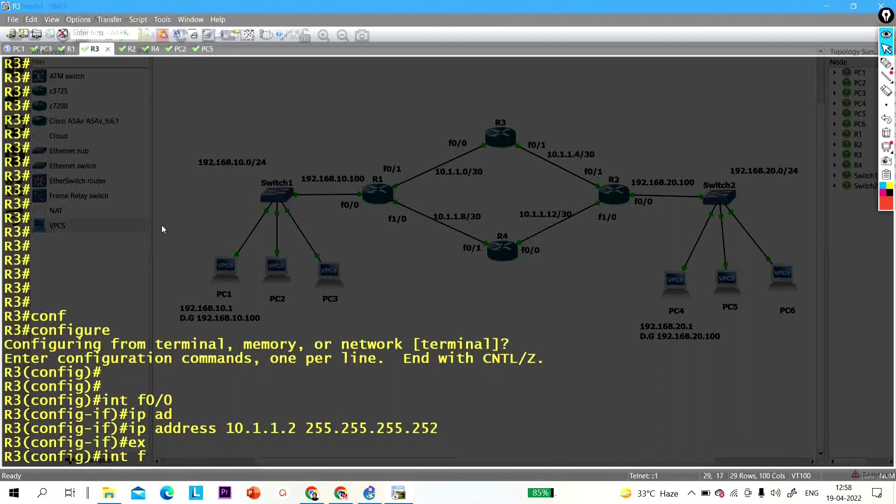
{"action": "type", "text": "0/1"}
{"action": "key", "text": "Return"}
{"action": "type", "text": "no sh"}
{"action": "key", "text": "Tab"}
{"action": "key", "text": "Return"}
Assign 10.1.1.5 with mask 255.255.255.252 to R3's f0/1 and exit interface configuration.
{"action": "type", "text": "ip a"}
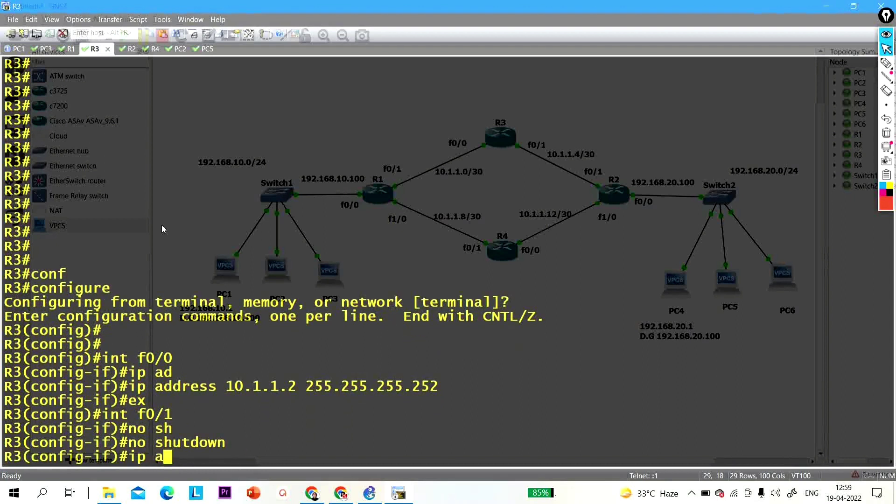
{"action": "type", "text": "d"}
{"action": "key", "text": "Tab"}
{"action": "type", "text": "10"}
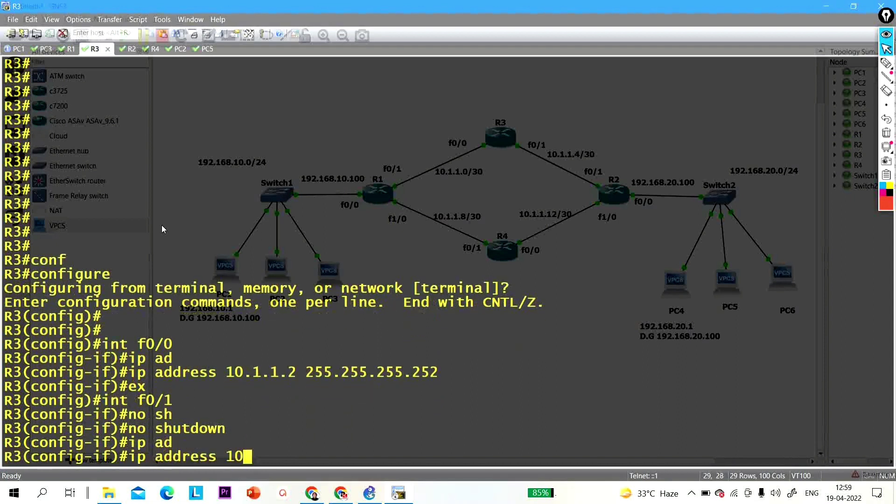
{"action": "type", "text": ".1.1.5 255.255.255.252"}
{"action": "key", "text": "Return"}
{"action": "type", "text": "ex"}
{"action": "key", "text": "Return"}
{"action": "key", "text": "Return"}
{"action": "key", "text": "Return"}
{"action": "key", "text": "Return"}
{"action": "key", "text": "Return"}
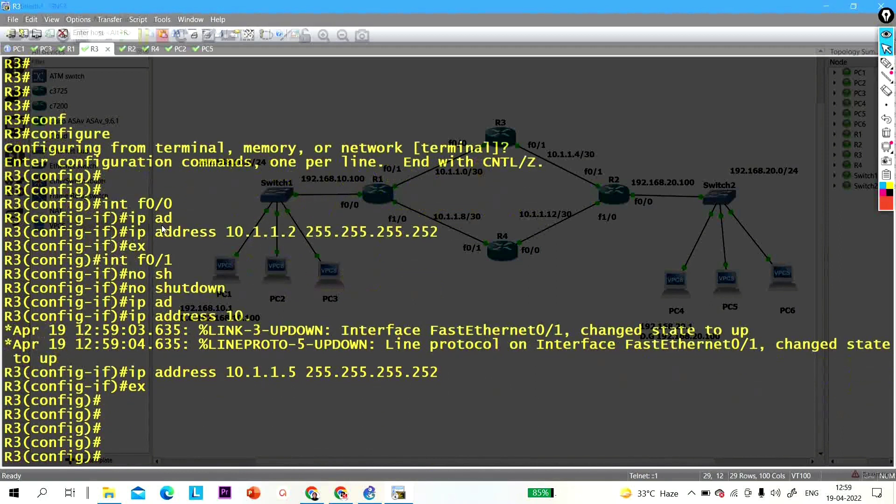
Switch to R2's console session and enter global configuration mode from the terminal.
{"action": "key", "text": "ctrl+Tab"}
{"action": "key", "text": "Return"}
{"action": "key", "text": "Return"}
{"action": "key", "text": "Return"}
{"action": "key", "text": "Return"}
{"action": "key", "text": "Return"}
{"action": "key", "text": "Return"}
{"action": "key", "text": "Return"}
{"action": "key", "text": "Return"}
{"action": "key", "text": "Return"}
{"action": "key", "text": "Return"}
{"action": "key", "text": "Return"}
{"action": "key", "text": "Return"}
{"action": "key", "text": "Return"}
{"action": "key", "text": "Return"}
{"action": "key", "text": "Return"}
{"action": "key", "text": "Return"}
{"action": "key", "text": "Return"}
{"action": "key", "text": "Return"}
{"action": "key", "text": "Return"}
{"action": "key", "text": "Return"}
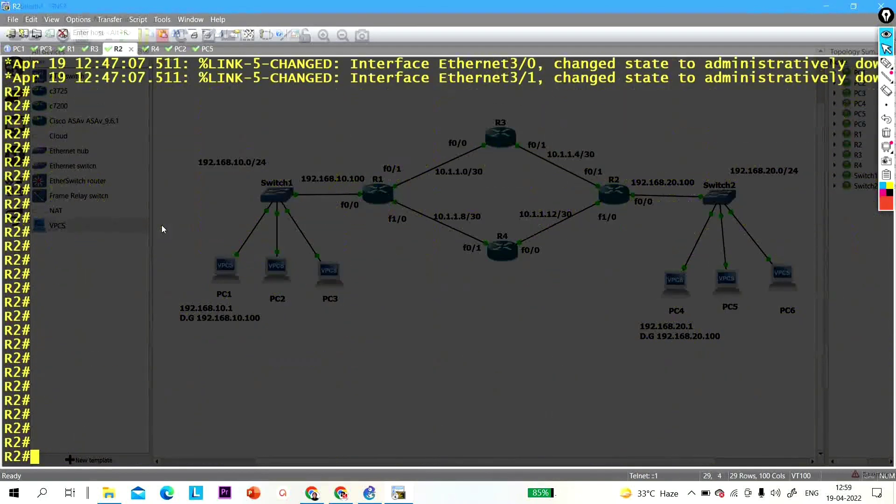
{"action": "type", "text": "conf"}
{"action": "key", "text": "Tab"}
{"action": "key", "text": "Return"}
{"action": "key", "text": "Return"}
{"action": "key", "text": "Return"}
{"action": "key", "text": "Return"}
{"action": "key", "text": "Return"}
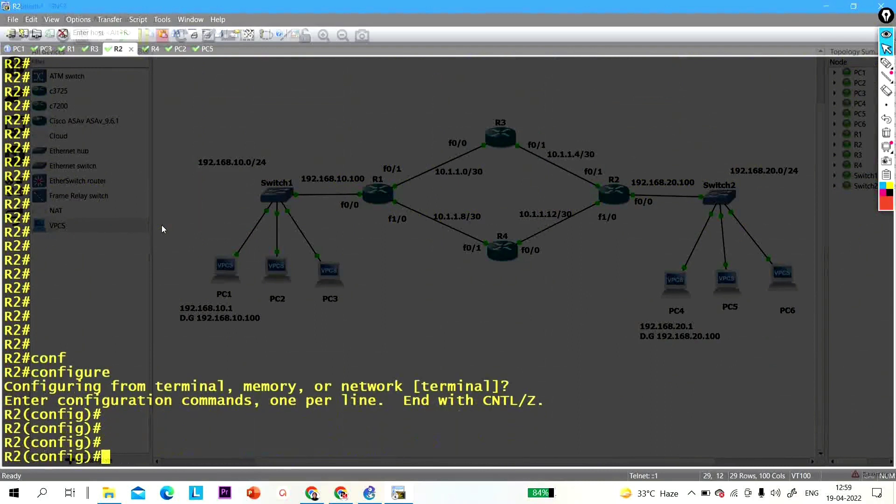
Enter the configuration of R2's interface f0/1 and bring it up with no shutdown.
{"action": "type", "text": "int f0/1"}
{"action": "key", "text": "Return"}
{"action": "type", "text": "no s"}
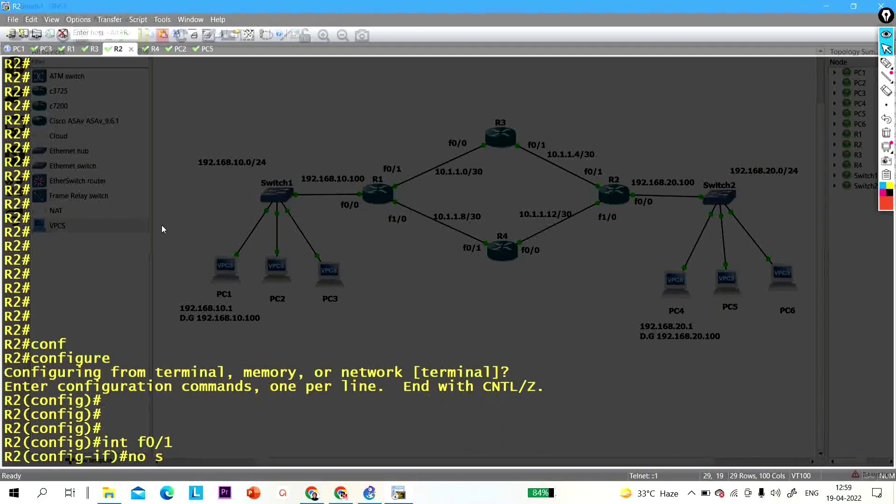
{"action": "type", "text": "h"}
{"action": "key", "text": "Tab"}
{"action": "key", "text": "Return"}
Assign 10.1.1.6 with mask 255.255.255.252 to R2's f0/1 and exit interface configuration.
{"action": "type", "text": "ip ad"}
{"action": "key", "text": "Tab"}
{"action": "type", "text": "10.1.1."}
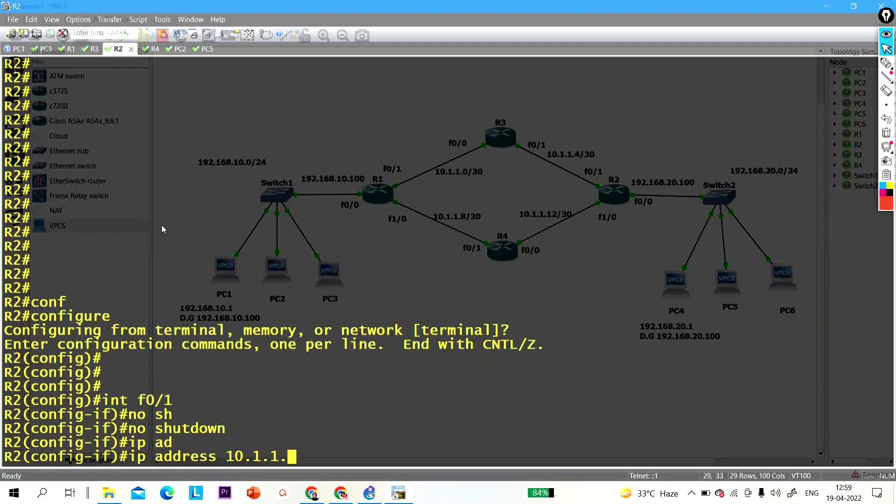
{"action": "type", "text": "6 255.255.255."}
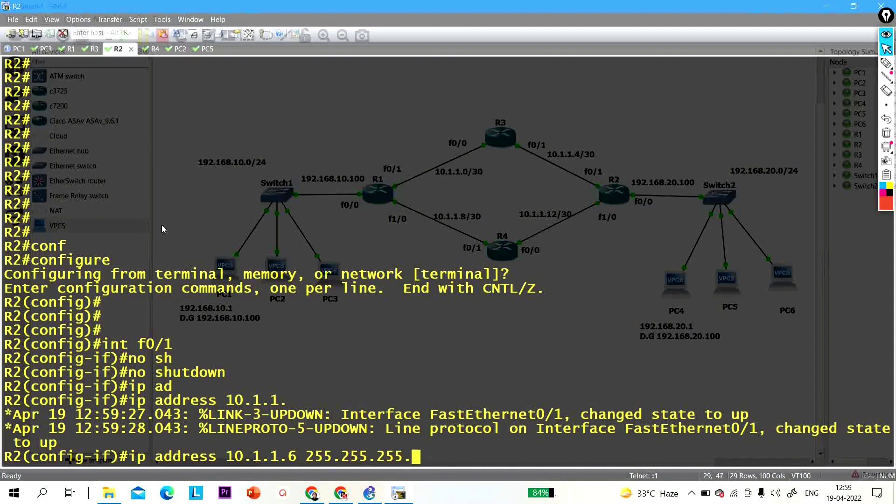
{"action": "type", "text": "0="}
{"action": "key", "text": "BackSpace"}
{"action": "type", "text": "52"}
{"action": "key", "text": "Return"}
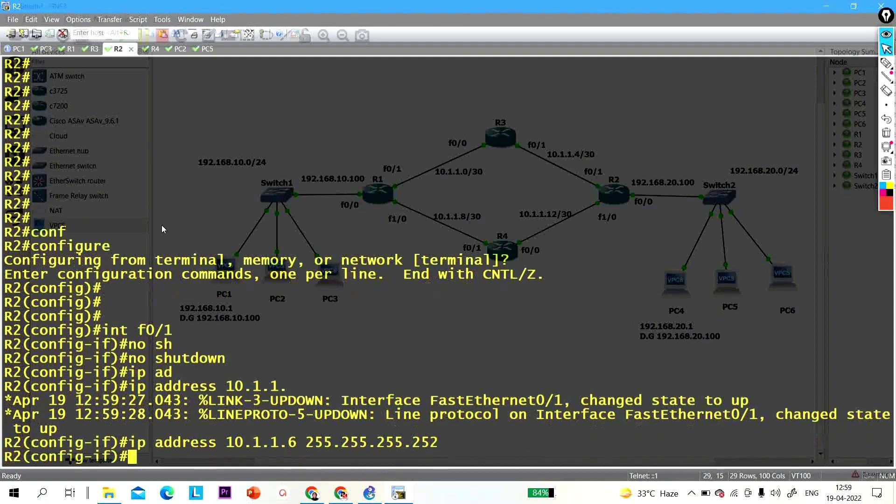
{"action": "key", "text": "Return"}
{"action": "key", "text": "Return"}
{"action": "key", "text": "Return"}
{"action": "type", "text": "ex"}
{"action": "key", "text": "Return"}
{"action": "key", "text": "Return"}
{"action": "key", "text": "Return"}
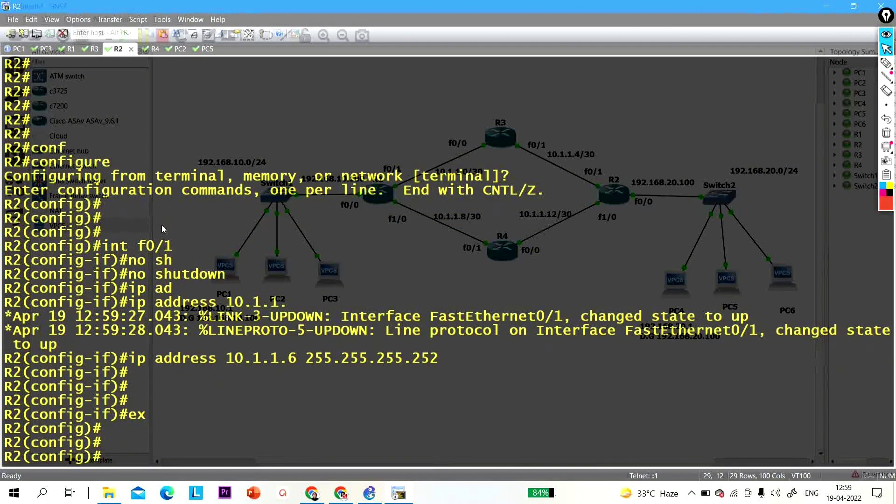
Enter the configuration of R2's interface f1/0 and bring it up with no shutdown.
{"action": "type", "text": "int f"}
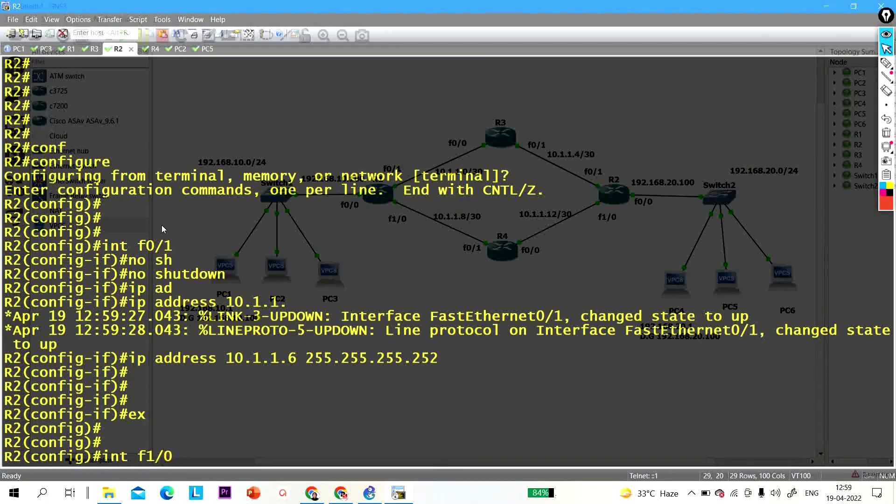
{"action": "type", "text": "1/0"}
{"action": "key", "text": "Return"}
{"action": "type", "text": "no sh"}
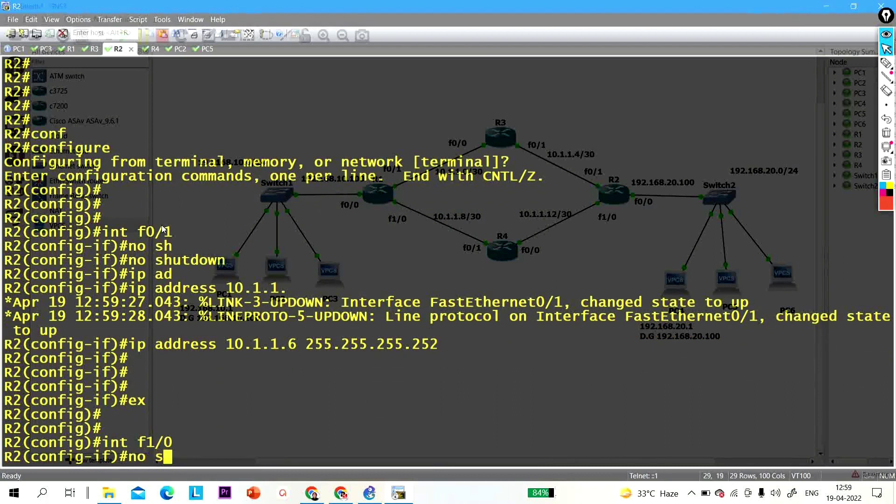
{"action": "key", "text": "Tab"}
{"action": "key", "text": "Return"}
Assign 10.1.1.14 with mask 255.255.255.252 to R2's f1/0 and exit interface configuration.
{"action": "type", "text": "ip ad"}
{"action": "key", "text": "Tab"}
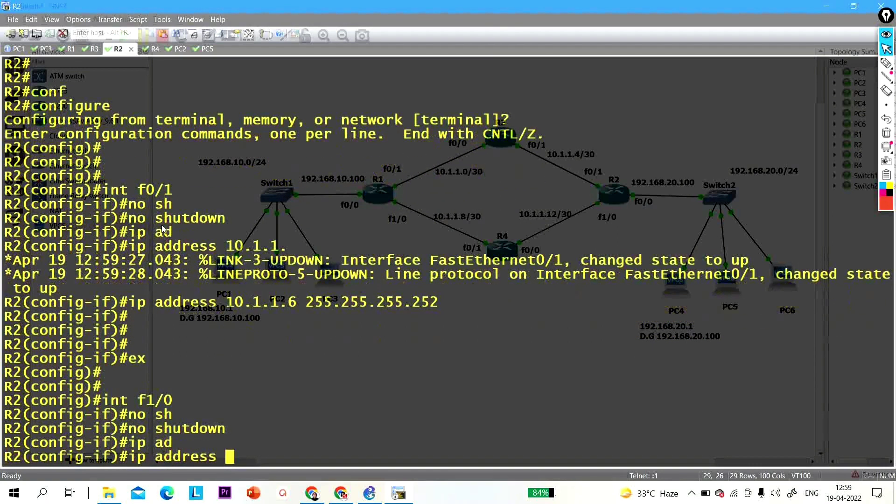
{"action": "type", "text": "10.1.1.14"}
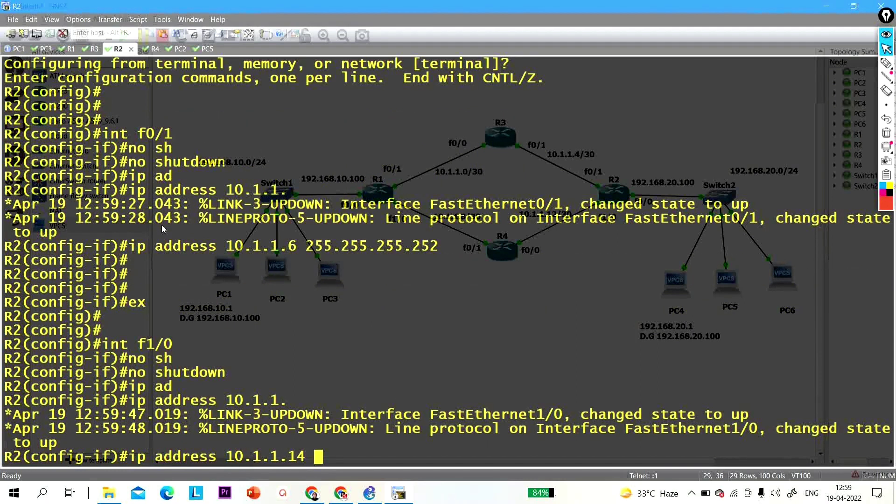
{"action": "type", "text": " 255.255"}
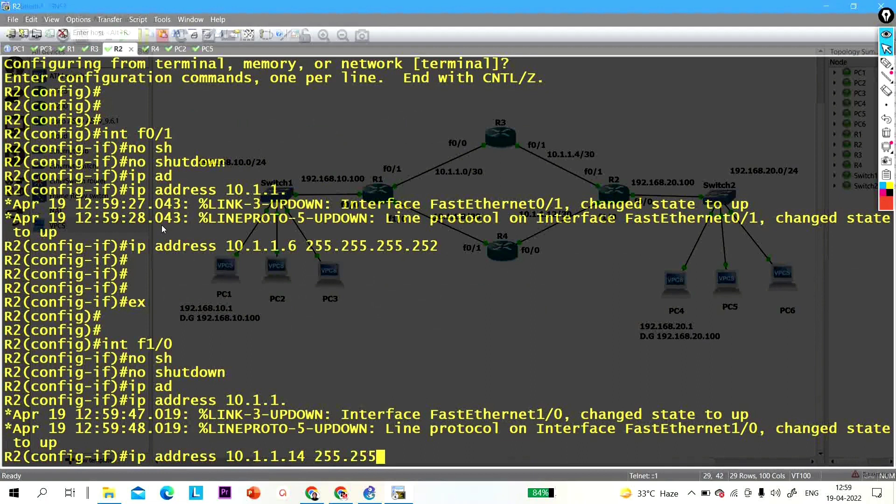
{"action": "type", "text": ".255.252"}
{"action": "key", "text": "Return"}
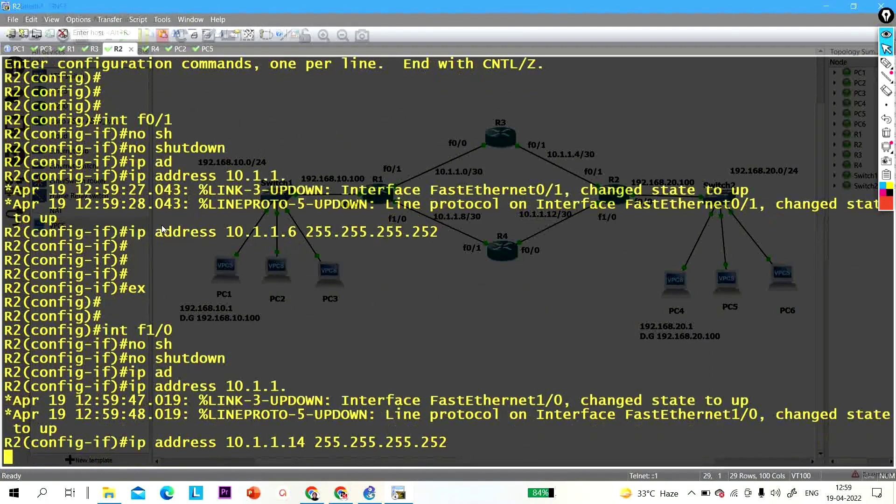
{"action": "type", "text": "ex"}
{"action": "key", "text": "Return"}
Enter the configuration of R2's interface f0/0 and bring it up with no shutdown.
{"action": "type", "text": "int f"}
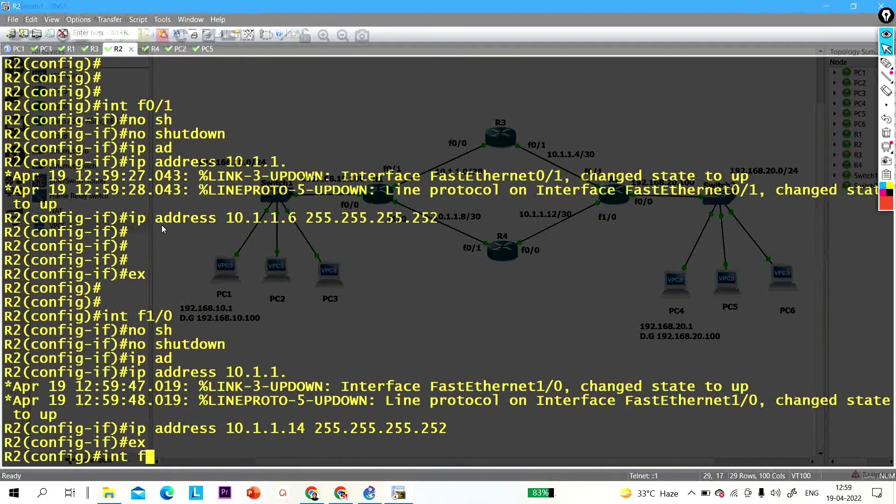
{"action": "type", "text": "0/0"}
{"action": "key", "text": "Return"}
{"action": "type", "text": "nm"}
{"action": "key", "text": "BackSpace"}
{"action": "type", "text": "o sh"}
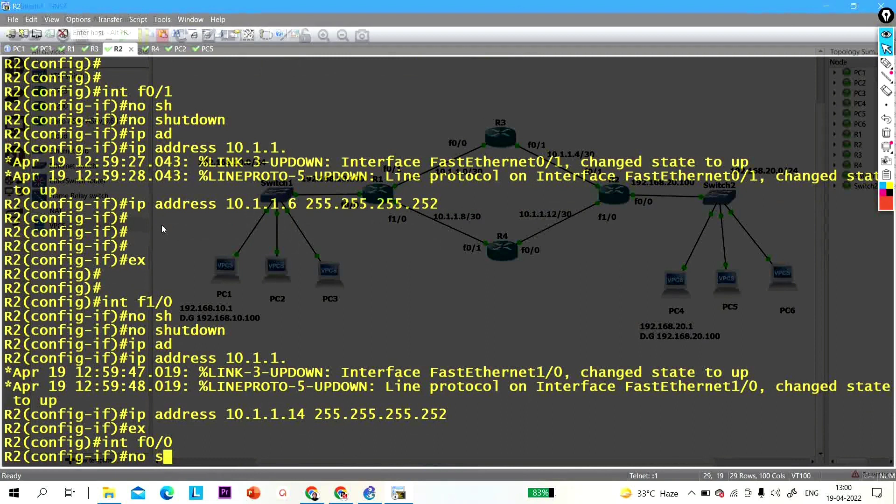
{"action": "key", "text": "Tab"}
{"action": "key", "text": "Return"}
{"action": "key", "text": "Return"}
{"action": "key", "text": "Return"}
{"action": "key", "text": "Return"}
Assign 192.168.20.100 with mask 255.255.255.0 to R2's LAN interface f0/0.
{"action": "type", "text": "ip ad"}
{"action": "key", "text": "Tab"}
{"action": "type", "text": "192"}
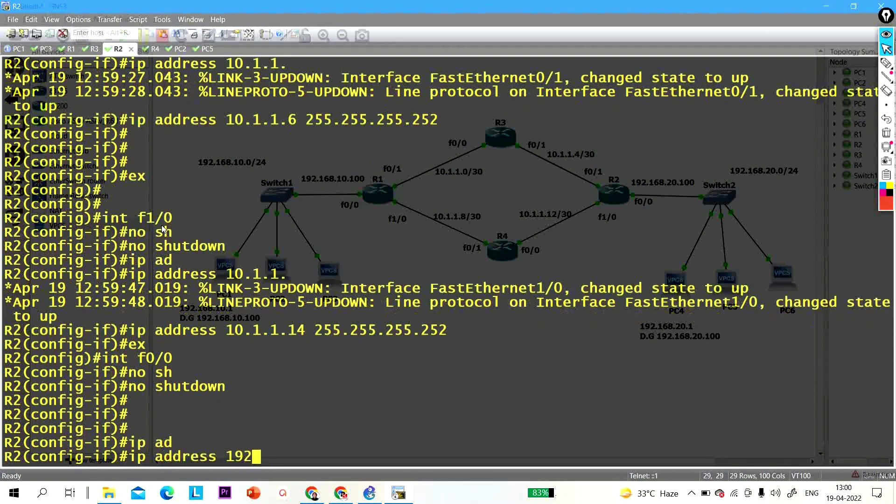
{"action": "type", "text": ".168.20.1"}
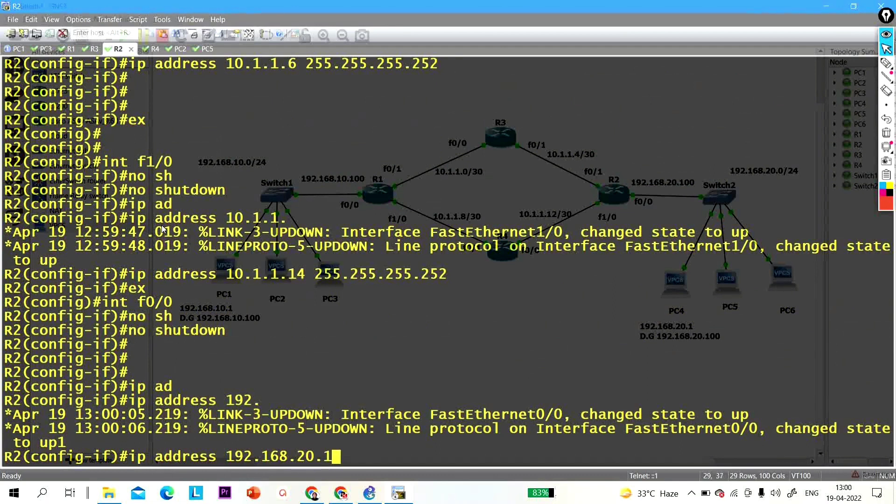
{"action": "type", "text": "00 255.255"}
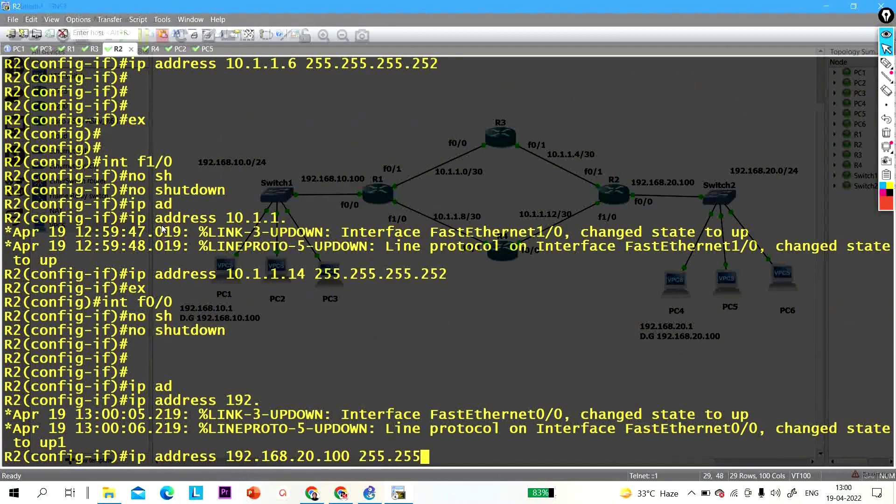
{"action": "type", "text": ".255.25"}
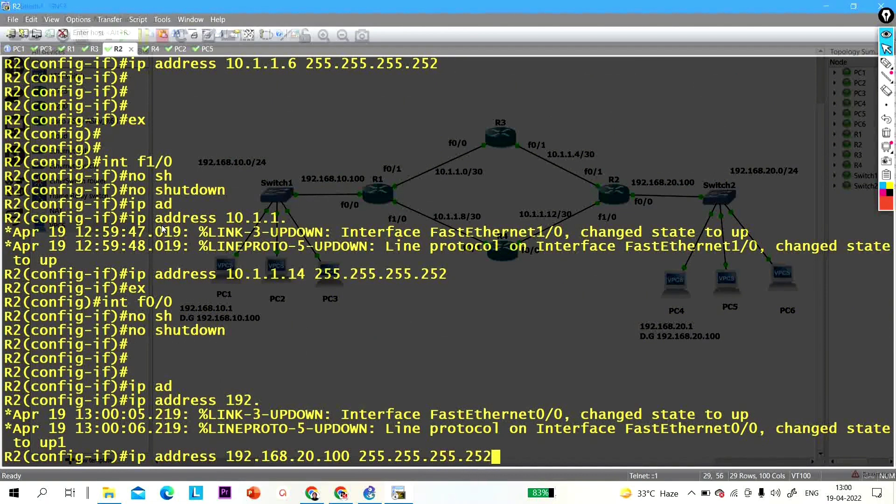
{"action": "type", "text": "2"}
{"action": "key", "text": "BackSpace"}
{"action": "key", "text": "BackSpace"}
{"action": "key", "text": "BackSpace"}
{"action": "type", "text": "0"}
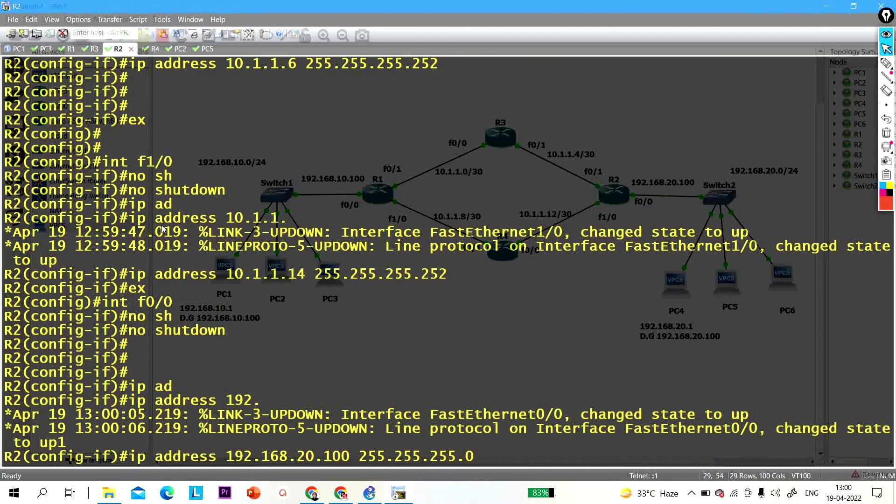
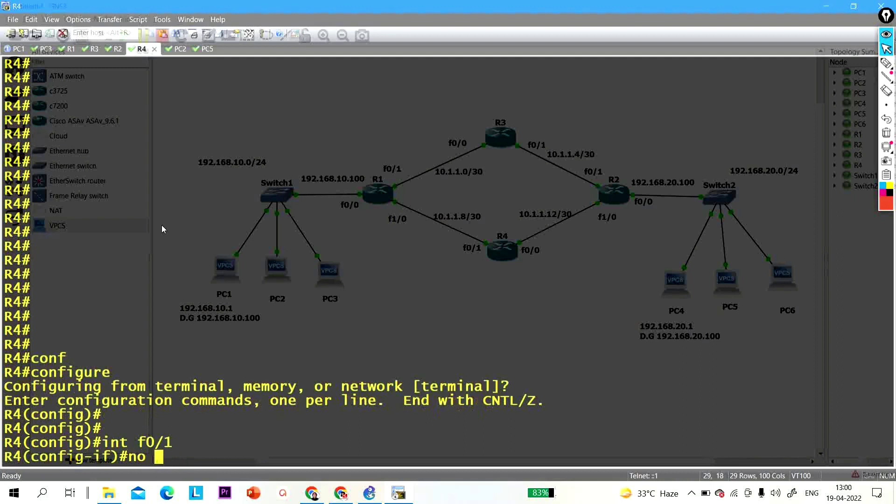
Bring up R4's interface f0/1 and assign it 10.1.1.10 with mask 255.255.255.252.
{"action": "key", "text": "Return"}
{"action": "type", "text": "ip ad"}
{"action": "key", "text": "Tab"}
{"action": "type", "text": "10.1.1.10 255.255.255.252"}
{"action": "key", "text": "Return"}
{"action": "type", "text": "e"}
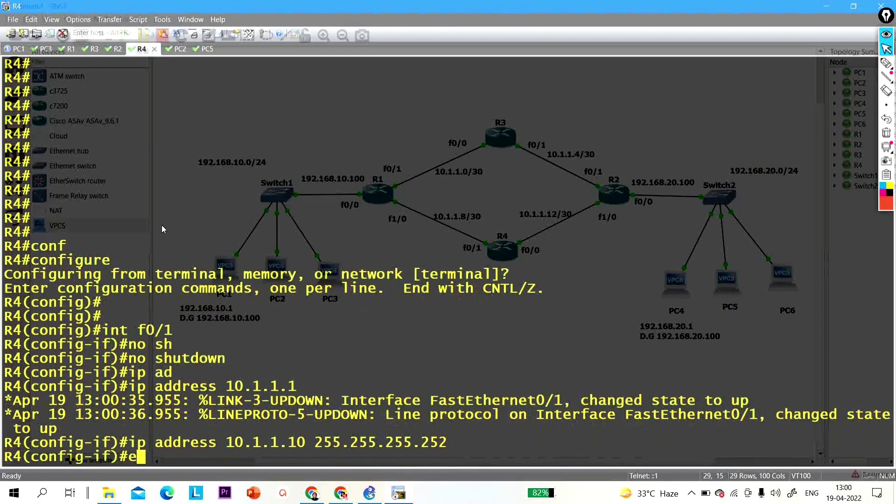
{"action": "type", "text": "x"}
{"action": "key", "text": "Return"}
Enter the configuration of R4's interface f0/0 and bring it up with no shutdown.
{"action": "type", "text": "int f0/0"}
{"action": "key", "text": "Return"}
{"action": "type", "text": "no s"}
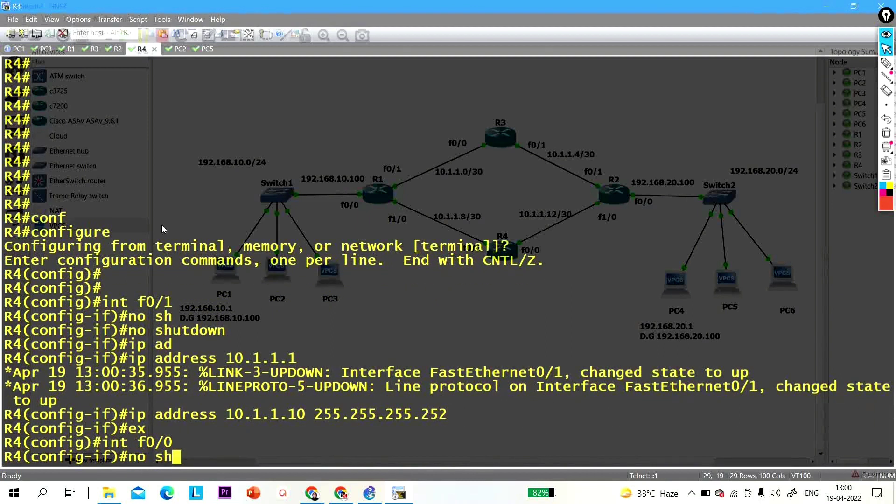
{"action": "type", "text": "h"}
{"action": "key", "text": "Tab"}
{"action": "key", "text": "Return"}
Assign 10.1.1.13 with mask 255.255.255.252 to R4's f0/0 and exit interface configuration.
{"action": "type", "text": "ip ad"}
{"action": "key", "text": "Tab"}
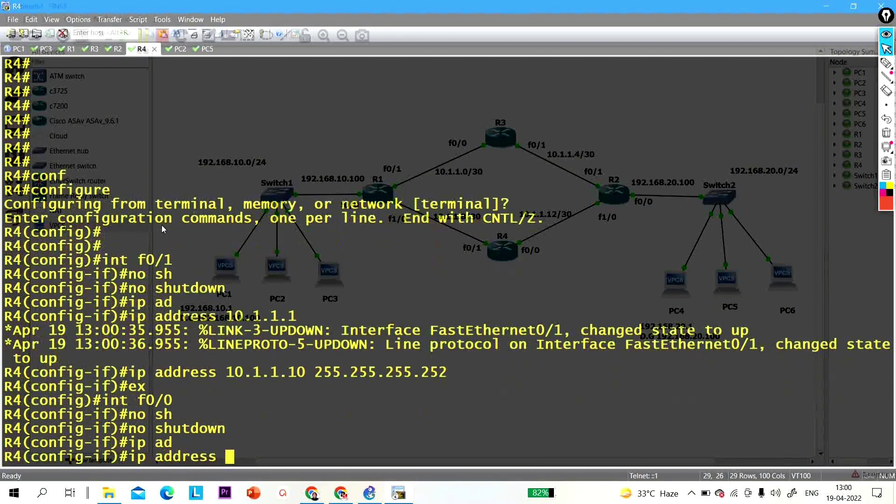
{"action": "type", "text": "10.1"}
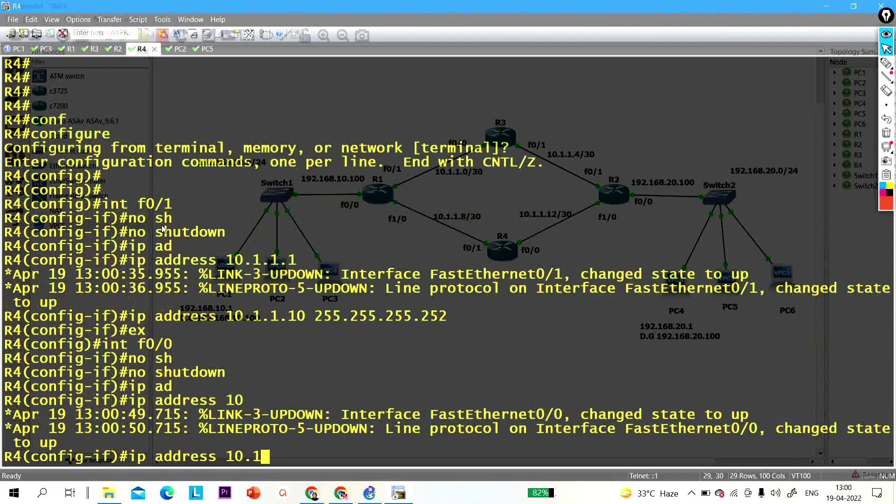
{"action": "type", "text": ".1.13 255.255.255.252"}
{"action": "key", "text": "Return"}
{"action": "type", "text": "exi"}
{"action": "key", "text": "Return"}
{"action": "key", "text": "Return"}
{"action": "key", "text": "Return"}
{"action": "key", "text": "Return"}
Exit R4's global configuration mode and push the earlier console output out of view with blank prompt lines.
{"action": "type", "text": "exi"}
{"action": "key", "text": "Return"}
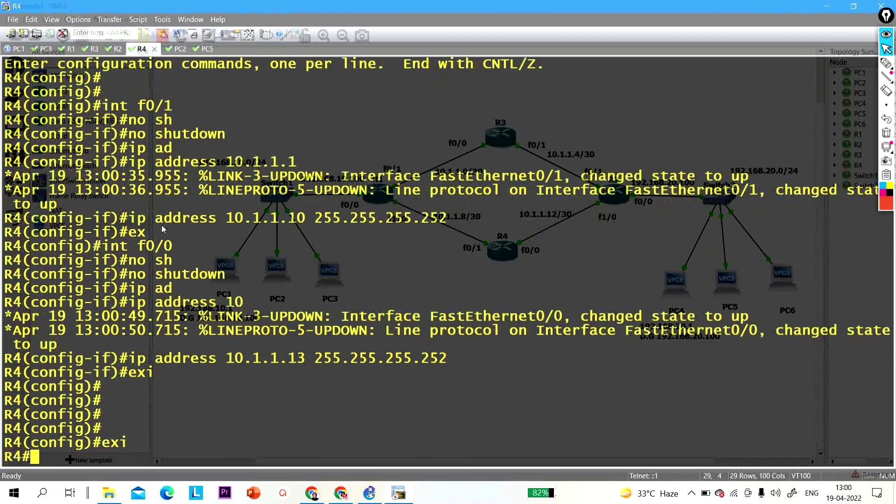
{"action": "key", "text": "Return"}
{"action": "key", "text": "Return"}
{"action": "key", "text": "Return"}
{"action": "key", "text": "Return"}
{"action": "key", "text": "Return"}
{"action": "key", "text": "Return"}
{"action": "key", "text": "Return"}
{"action": "key", "text": "Return"}
{"action": "key", "text": "Return"}
{"action": "key", "text": "Return"}
{"action": "key", "text": "Return"}
{"action": "key", "text": "Return"}
{"action": "key", "text": "Return"}
{"action": "key", "text": "Return"}
{"action": "key", "text": "Return"}
{"action": "key", "text": "Return"}
{"action": "key", "text": "Return"}
{"action": "key", "text": "Return"}
{"action": "key", "text": "Return"}
{"action": "key", "text": "Return"}
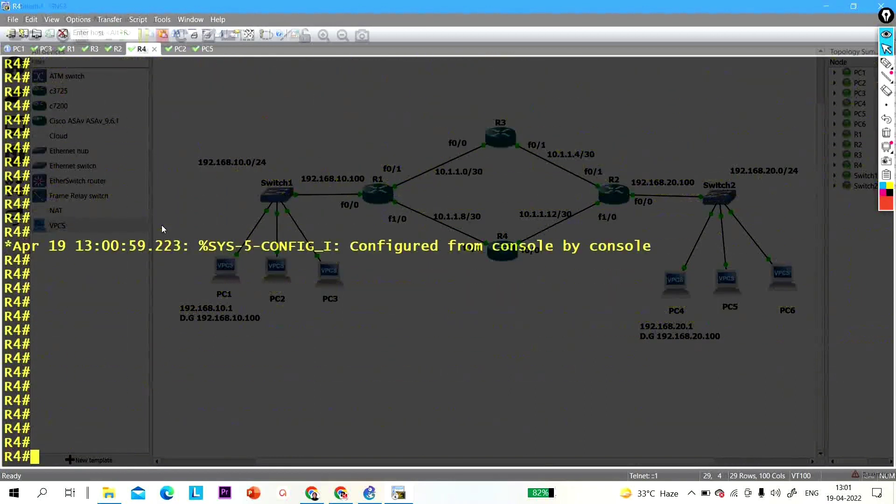
Switch to PC5's console session and set its IP address to 192.168.20.1/24 with gateway 192.168.20.100.
{"action": "left_click", "coordinate": [179, 49]}
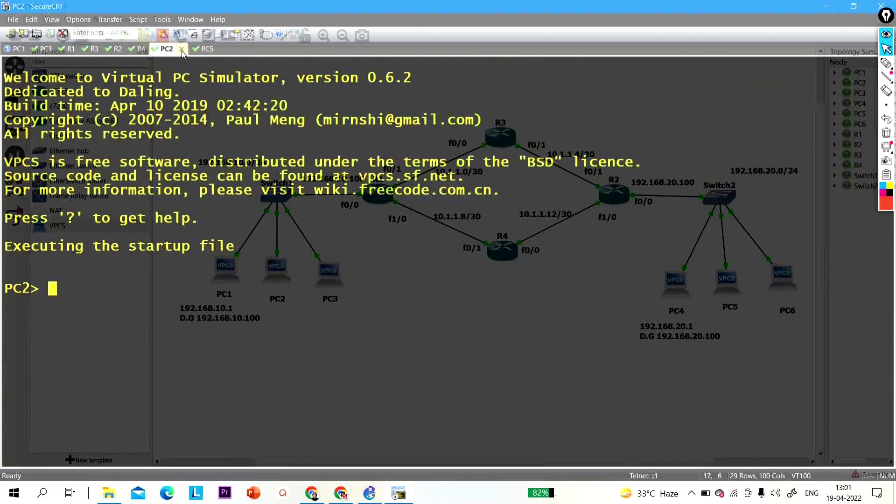
{"action": "left_click", "coordinate": [205, 51]}
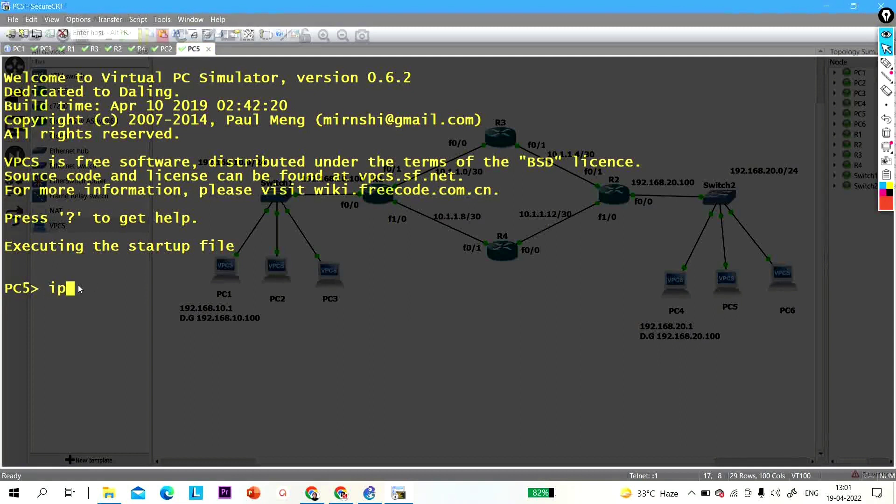
{"action": "type", "text": "ip 192.168."}
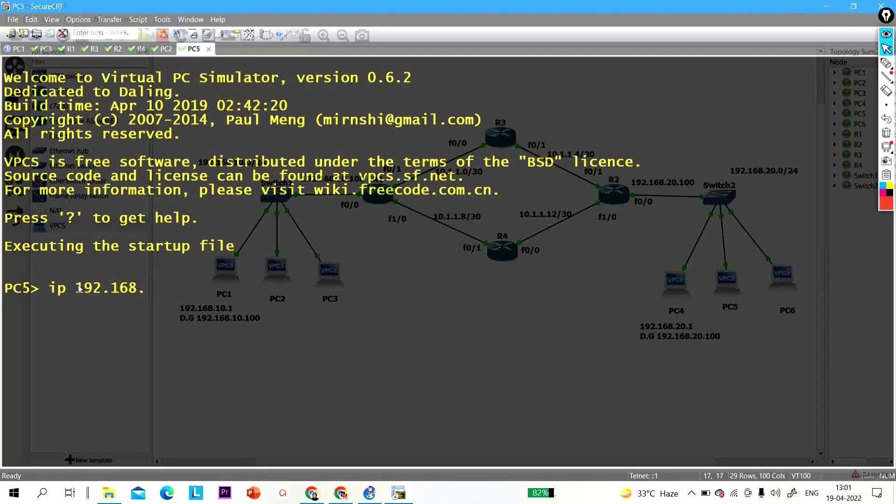
{"action": "type", "text": "20.1//24"}
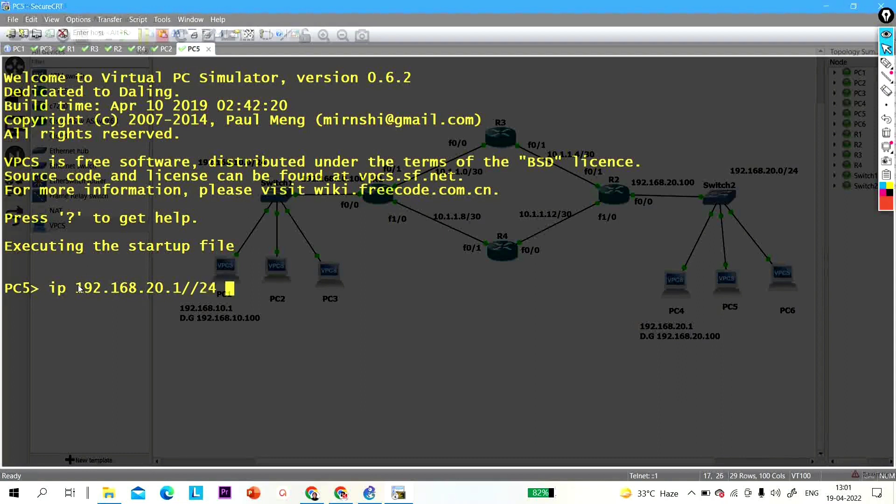
{"action": "key", "text": "BackSpace"}
{"action": "key", "text": "BackSpace"}
{"action": "type", "text": "24 "}
{"action": "type", "text": "192.168"}
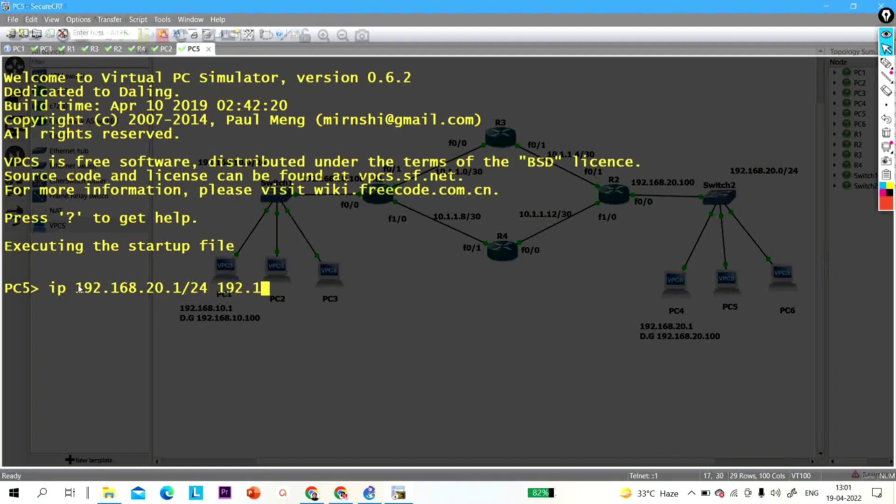
{"action": "type", "text": ".20.100"}
{"action": "key", "text": "Return"}
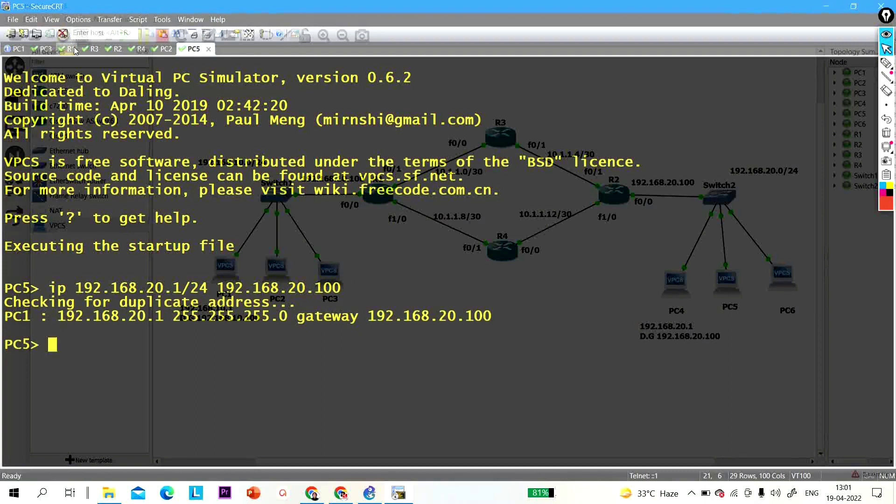
Ping 192.168.20.1 from PC1's console session and examine the first reply line.
{"action": "left_click", "coordinate": [15, 49]}
{"action": "type", "text": "ping 192.168.20.1"}
{"action": "key", "text": "Return"}
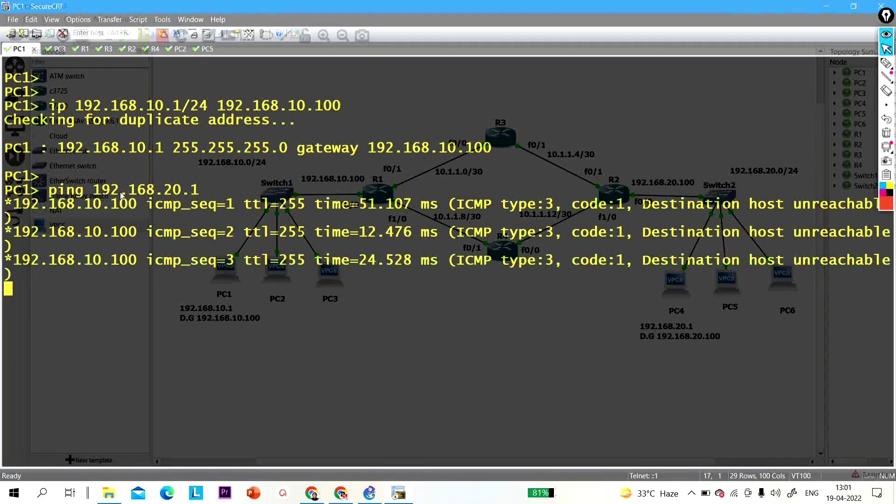
{"action": "left_click_drag", "start_coordinate": [643, 216], "coordinate": [857, 204]}
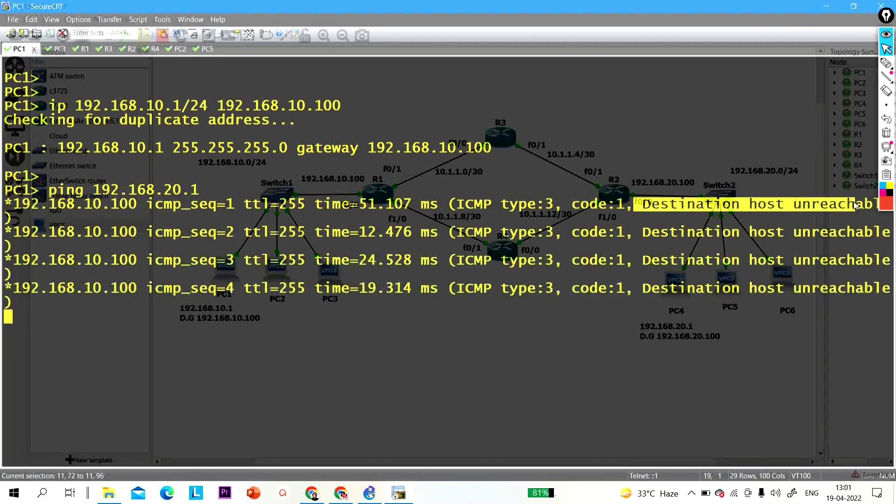
Switch to R1's console session, display its IP routing table and examine the connected route entries.
{"action": "left_click", "coordinate": [77, 50]}
{"action": "key", "text": "Return"}
{"action": "key", "text": "Return"}
{"action": "key", "text": "Return"}
{"action": "key", "text": "Return"}
{"action": "key", "text": "Return"}
{"action": "key", "text": "Return"}
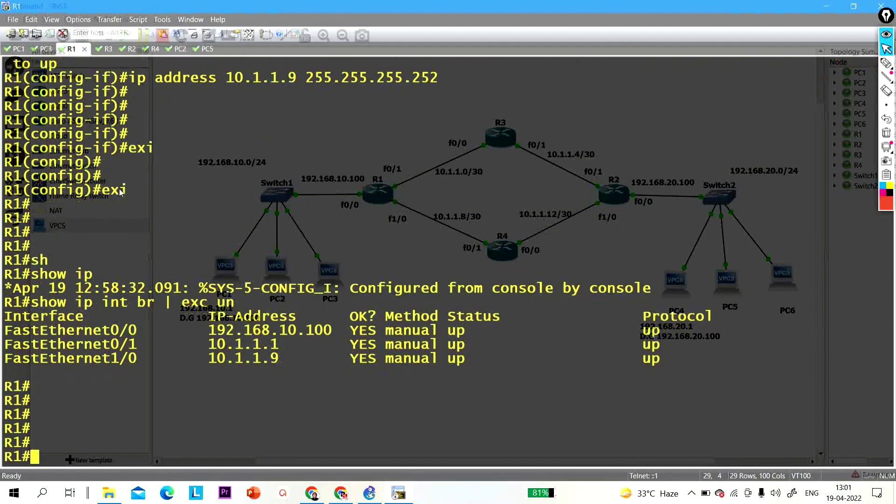
{"action": "type", "text": "sh"}
{"action": "key", "text": "Tab"}
{"action": "type", "text": "ip"}
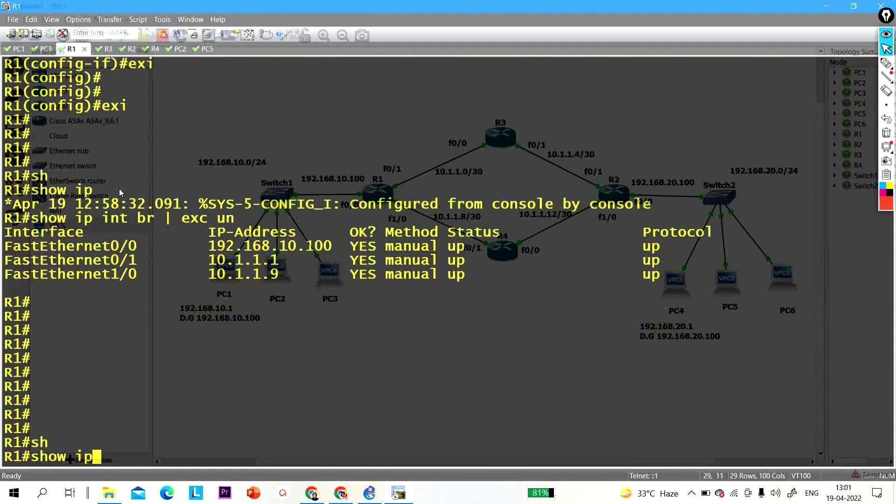
{"action": "type", "text": " ro"}
{"action": "key", "text": "Tab"}
{"action": "key", "text": "Return"}
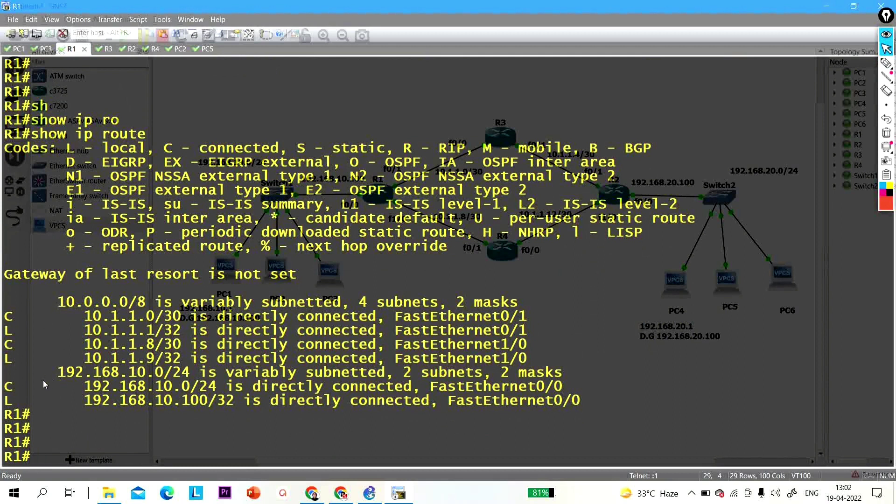
{"action": "left_click_drag", "start_coordinate": [37, 371], "coordinate": [117, 301]}
{"action": "left_click", "coordinate": [228, 363]}
Push R1's routing table out of view with blank prompt lines and enter the configure command without submitting it.
{"action": "key", "text": "Return"}
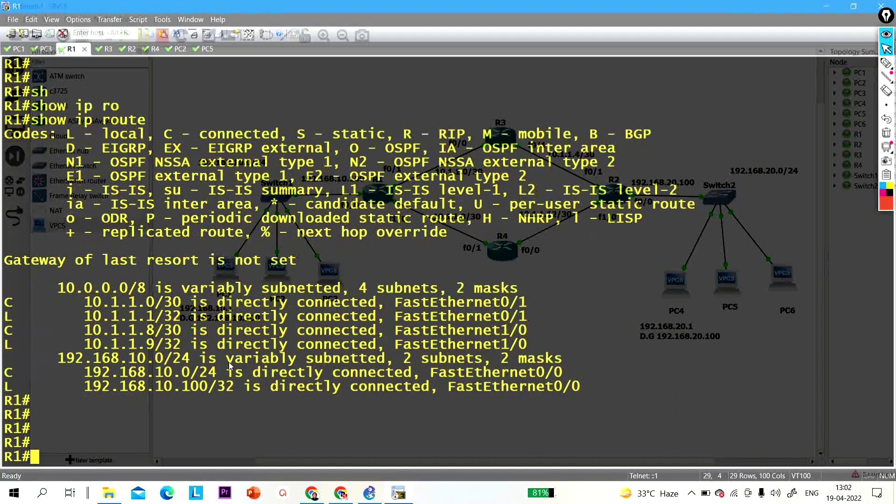
{"action": "key", "text": "Return"}
{"action": "key", "text": "Return"}
{"action": "key", "text": "Return"}
{"action": "key", "text": "Return"}
{"action": "key", "text": "Return"}
{"action": "key", "text": "Return"}
{"action": "key", "text": "Return"}
{"action": "key", "text": "Return"}
{"action": "key", "text": "Return"}
{"action": "key", "text": "Return"}
{"action": "key", "text": "Return"}
{"action": "key", "text": "Return"}
{"action": "key", "text": "Return"}
{"action": "key", "text": "Return"}
{"action": "key", "text": "Return"}
{"action": "key", "text": "Return"}
{"action": "key", "text": "Return"}
{"action": "key", "text": "Return"}
{"action": "key", "text": "Return"}
{"action": "key", "text": "Return"}
{"action": "type", "text": "conf"}
{"action": "key", "text": "Tab"}
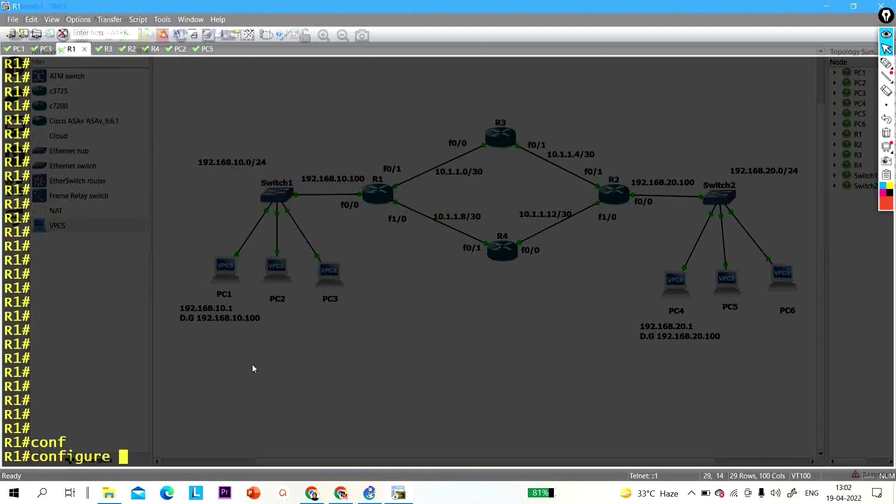
Switch to the GNS3 topology and pen-mark 192.168.20.1, R1 and its f0/1 interface, with an arrow toward R3.
{"action": "left_click", "coordinate": [827, 8]}
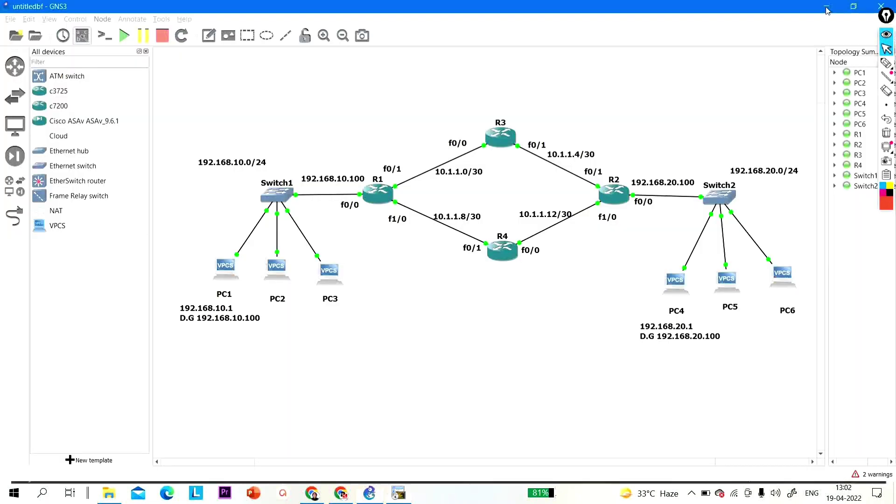
{"action": "left_click", "coordinate": [887, 63]}
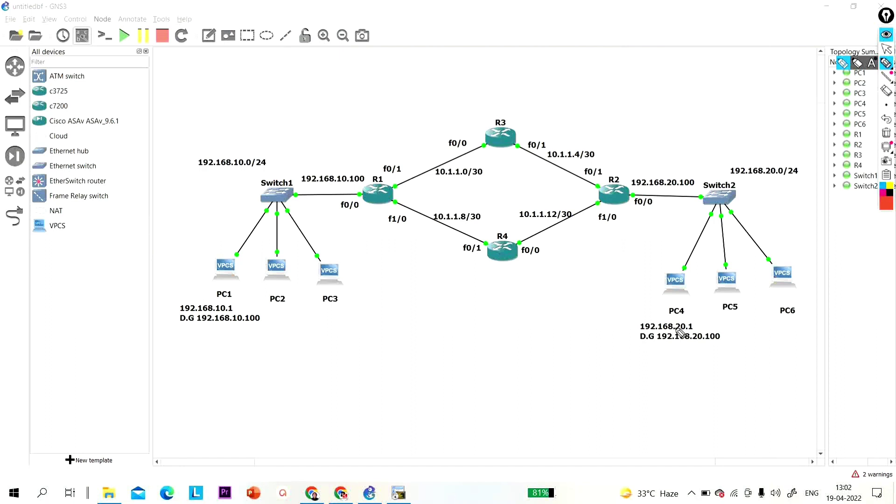
{"action": "left_click_drag", "start_coordinate": [654, 314], "coordinate": [687, 312]}
{"action": "mouse_move", "coordinate": [373, 120]}
{"action": "left_mouse_down"}
{"action": "mouse_move", "coordinate": [367, 159]}
{"action": "mouse_move", "coordinate": [353, 151]}
{"action": "left_mouse_up"}
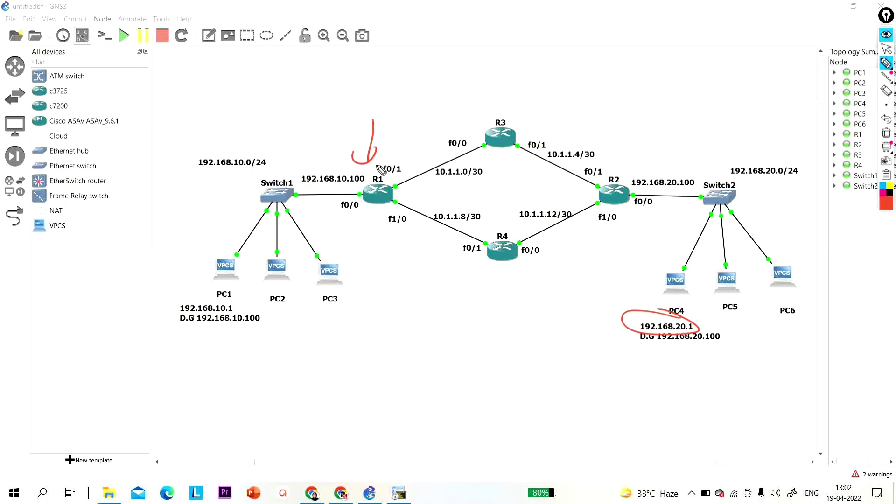
{"action": "mouse_move", "coordinate": [395, 182]}
{"action": "left_mouse_down"}
{"action": "mouse_move", "coordinate": [404, 181]}
{"action": "mouse_move", "coordinate": [396, 184]}
{"action": "left_mouse_up"}
{"action": "mouse_move", "coordinate": [393, 150]}
{"action": "left_mouse_down"}
{"action": "mouse_move", "coordinate": [476, 121]}
{"action": "mouse_move", "coordinate": [463, 128]}
{"action": "left_mouse_up"}
{"action": "mouse_move", "coordinate": [412, 171]}
{"action": "left_mouse_down"}
{"action": "mouse_move", "coordinate": [387, 178]}
{"action": "mouse_move", "coordinate": [416, 166]}
{"action": "mouse_move", "coordinate": [386, 154]}
{"action": "mouse_move", "coordinate": [396, 183]}
{"action": "left_mouse_up"}
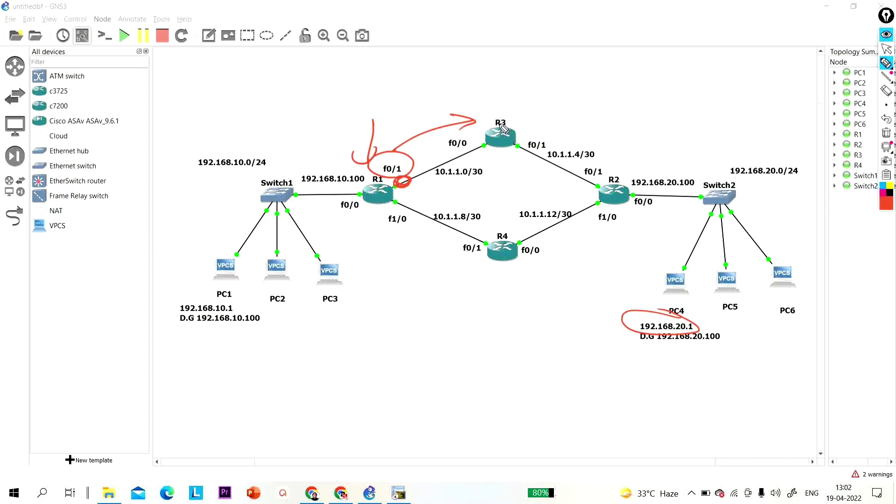
Pen-mark R3's f0/1, R2, PC1's address and R2's link end toward R4, and clear all annotations.
{"action": "mouse_move", "coordinate": [554, 143]}
{"action": "left_mouse_down"}
{"action": "mouse_move", "coordinate": [530, 145]}
{"action": "mouse_move", "coordinate": [529, 165]}
{"action": "mouse_move", "coordinate": [556, 147]}
{"action": "left_mouse_up"}
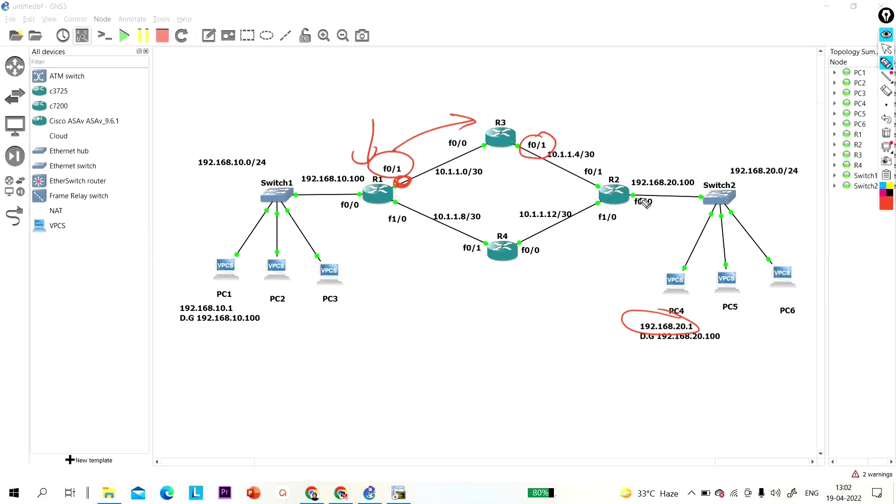
{"action": "left_click_drag", "start_coordinate": [634, 149], "coordinate": [620, 169]}
{"action": "mouse_move", "coordinate": [228, 299]}
{"action": "left_mouse_down"}
{"action": "mouse_move", "coordinate": [181, 294]}
{"action": "mouse_move", "coordinate": [167, 308]}
{"action": "mouse_move", "coordinate": [226, 317]}
{"action": "mouse_move", "coordinate": [230, 294]}
{"action": "left_mouse_up"}
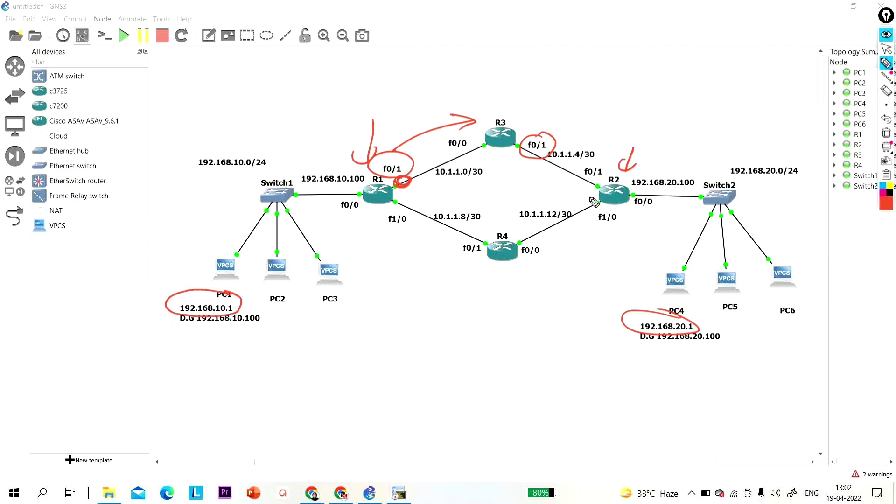
{"action": "mouse_move", "coordinate": [599, 210]}
{"action": "left_mouse_down"}
{"action": "mouse_move", "coordinate": [603, 202]}
{"action": "mouse_move", "coordinate": [590, 197]}
{"action": "mouse_move", "coordinate": [580, 218]}
{"action": "left_mouse_up"}
{"action": "mouse_move", "coordinate": [600, 216]}
{"action": "left_mouse_down"}
{"action": "mouse_move", "coordinate": [602, 197]}
{"action": "mouse_move", "coordinate": [580, 206]}
{"action": "mouse_move", "coordinate": [584, 216]}
{"action": "mouse_move", "coordinate": [605, 200]}
{"action": "left_mouse_up"}
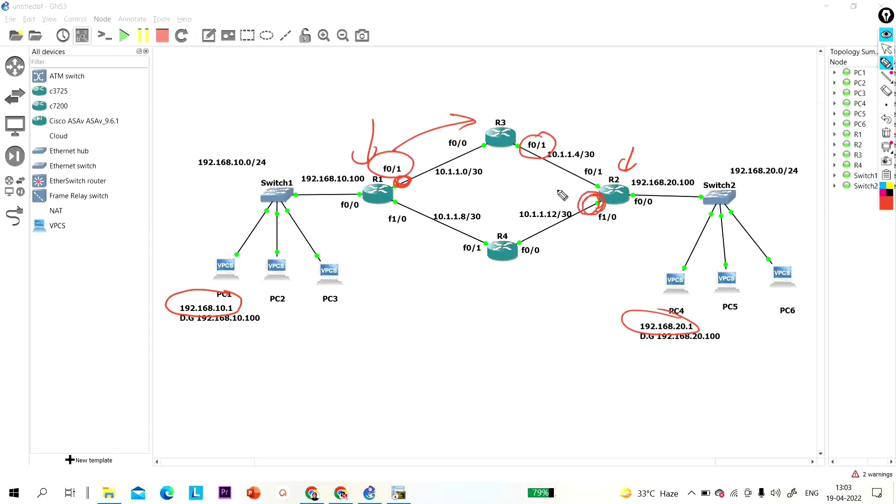
{"action": "left_click", "coordinate": [887, 133]}
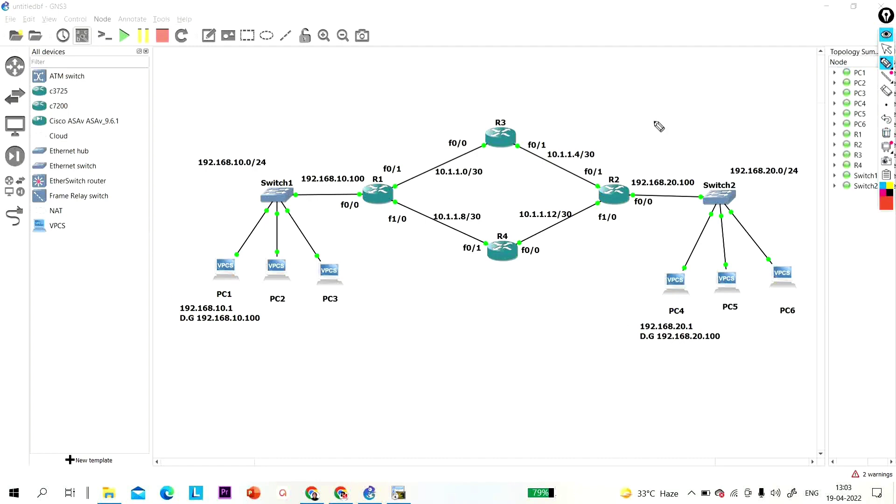
{"action": "left_click", "coordinate": [888, 49]}
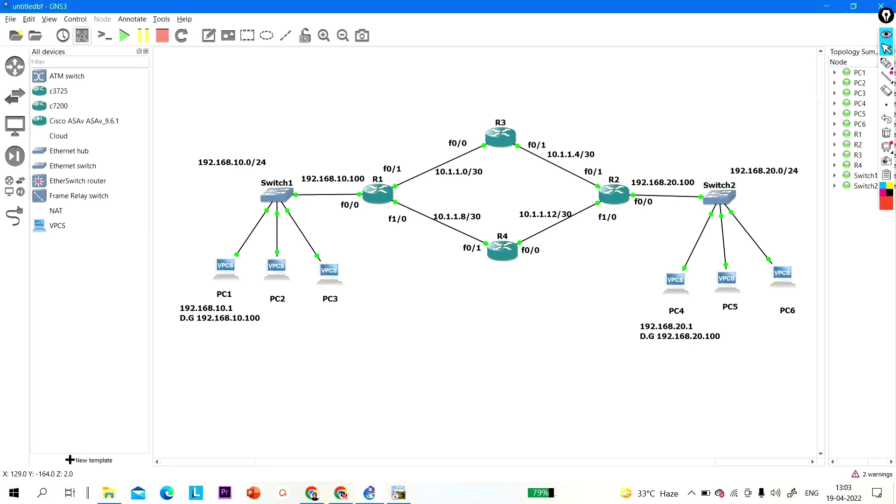
Switch back to SecureCRT and enter global configuration mode from the terminal on R1.
{"action": "left_click", "coordinate": [398, 493]}
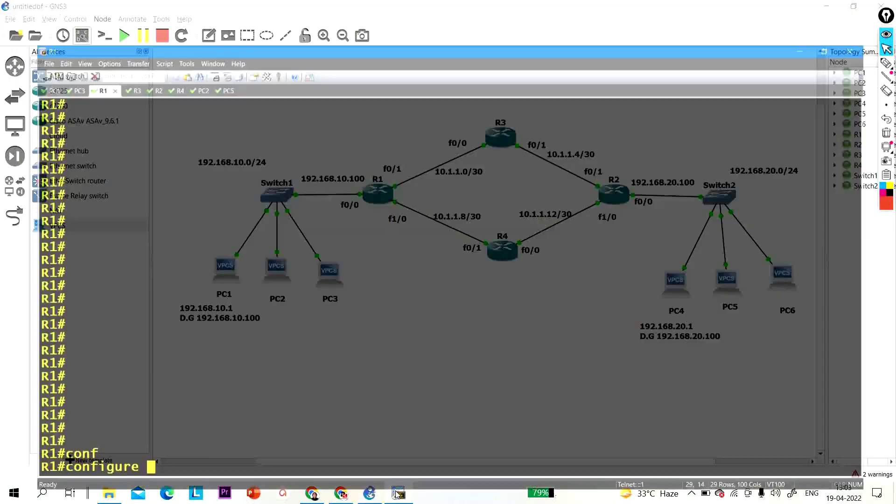
{"action": "key", "text": "Return"}
{"action": "key", "text": "Return"}
{"action": "key", "text": "Return"}
{"action": "key", "text": "Return"}
{"action": "key", "text": "Return"}
Add a static route on R1 to 192.168.20.0 with mask 255.255.255.0 via fastEthernet 0/1.
{"action": "type", "text": "ip rou"}
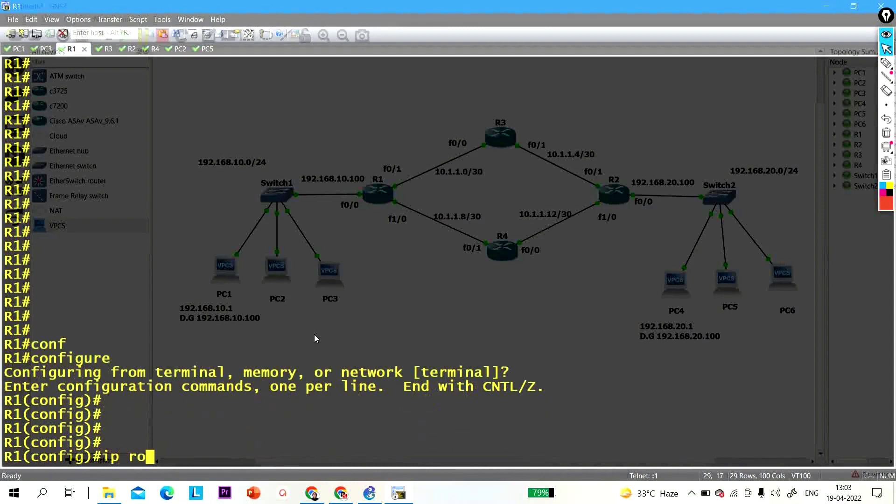
{"action": "key", "text": "Tab"}
{"action": "type", "text": "te 1"}
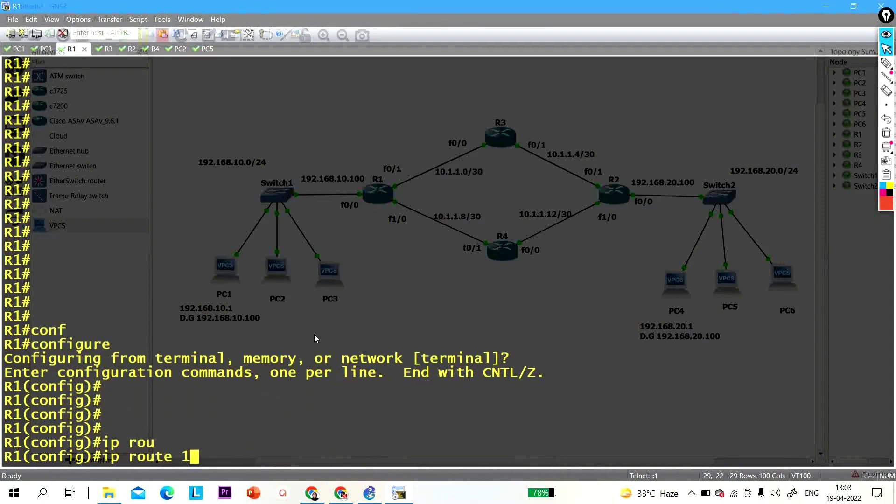
{"action": "type", "text": "92.168.2"}
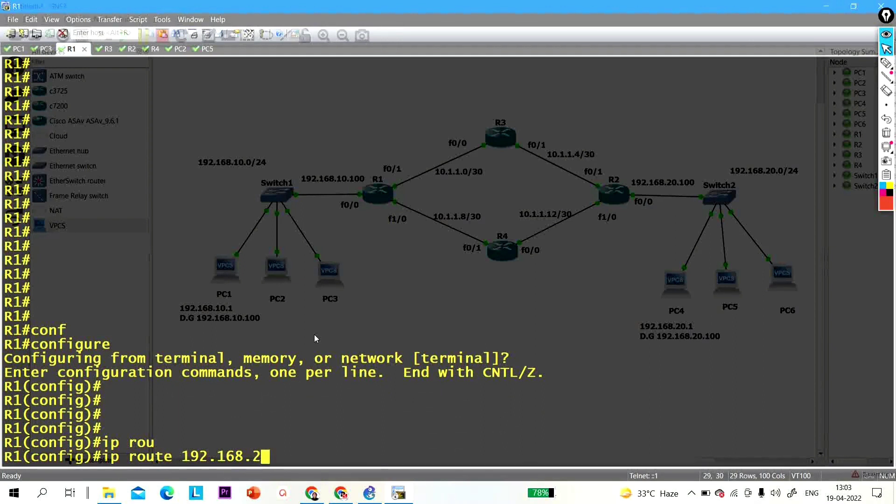
{"action": "type", "text": "0.0 255.255.2"}
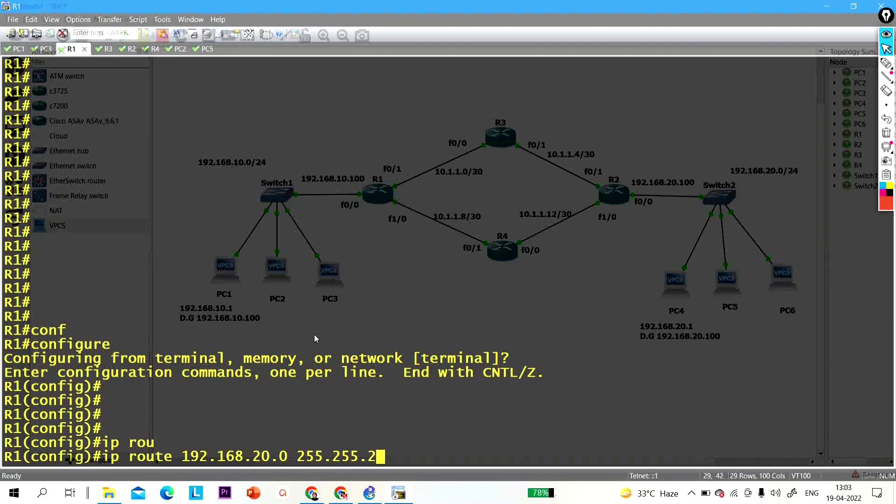
{"action": "type", "text": "55.0 fas"}
{"action": "key", "text": "Tab"}
{"action": "type", "text": "0/1"}
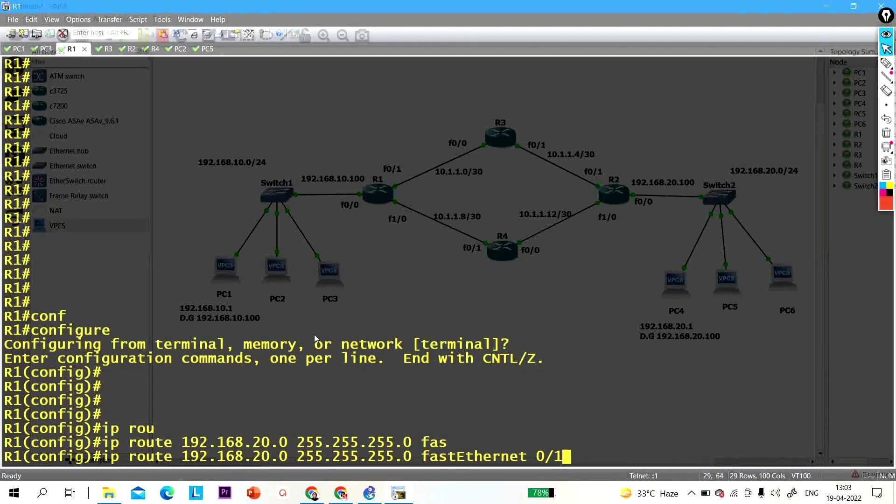
{"action": "key", "text": "Return"}
Exit R1's global configuration mode and add a few blank prompt lines.
{"action": "type", "text": "exi"}
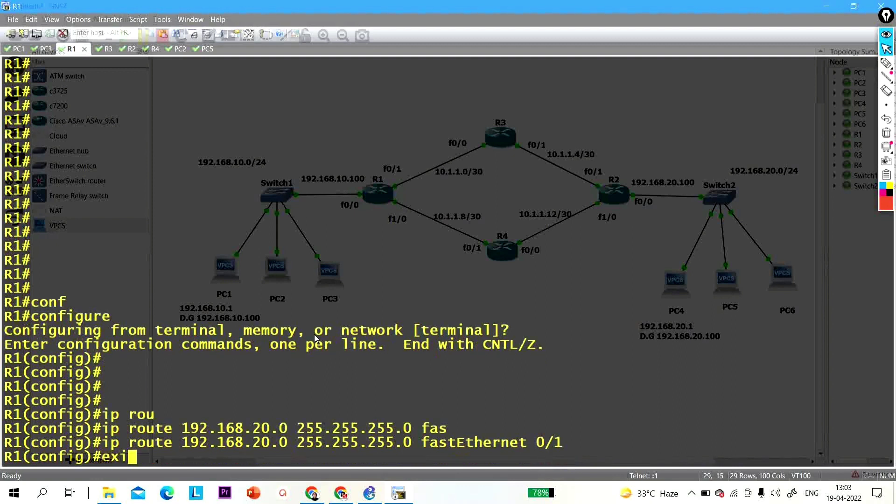
{"action": "key", "text": "Return"}
{"action": "key", "text": "Return"}
{"action": "key", "text": "Return"}
{"action": "key", "text": "Return"}
{"action": "key", "text": "Return"}
Switch to R3's console session and add a static route to 192.168.20.0 255.255.255.0 via fastEthernet 0/1.
{"action": "key", "text": "ctrl+Tab"}
{"action": "key", "text": "Return"}
{"action": "key", "text": "Return"}
{"action": "key", "text": "Return"}
{"action": "key", "text": "Return"}
{"action": "key", "text": "Return"}
{"action": "key", "text": "Return"}
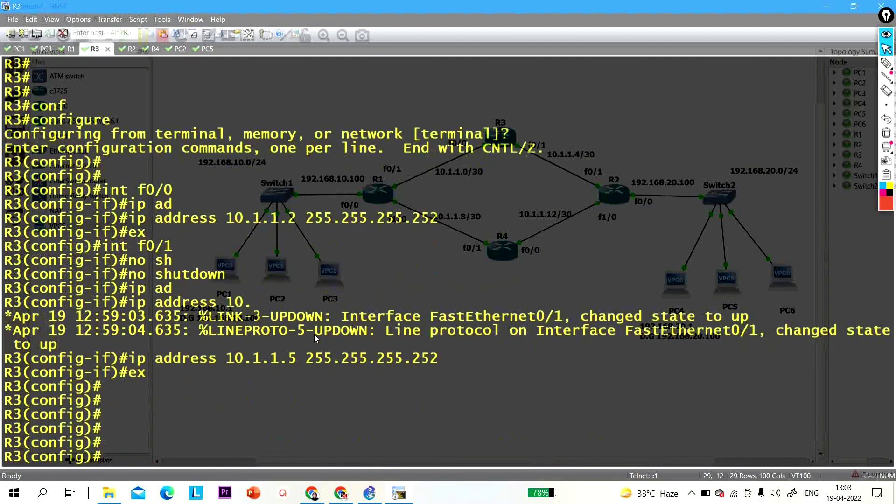
{"action": "key", "text": "Return"}
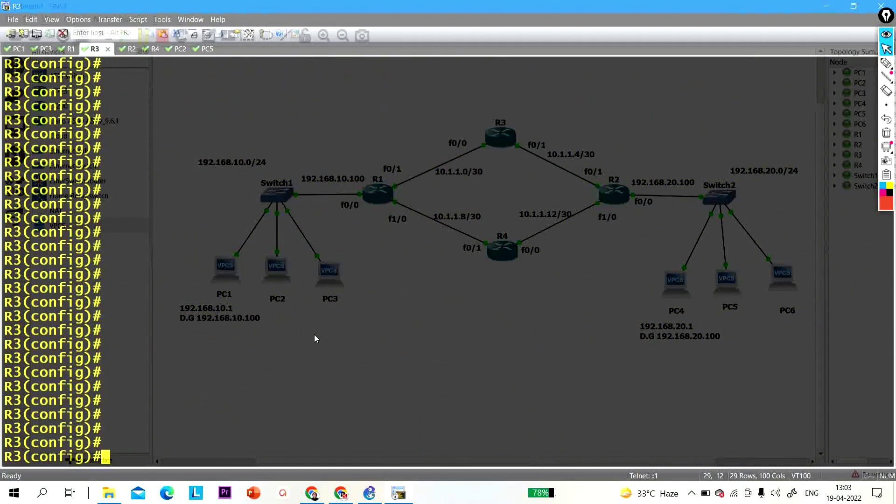
{"action": "type", "text": "ip rout"}
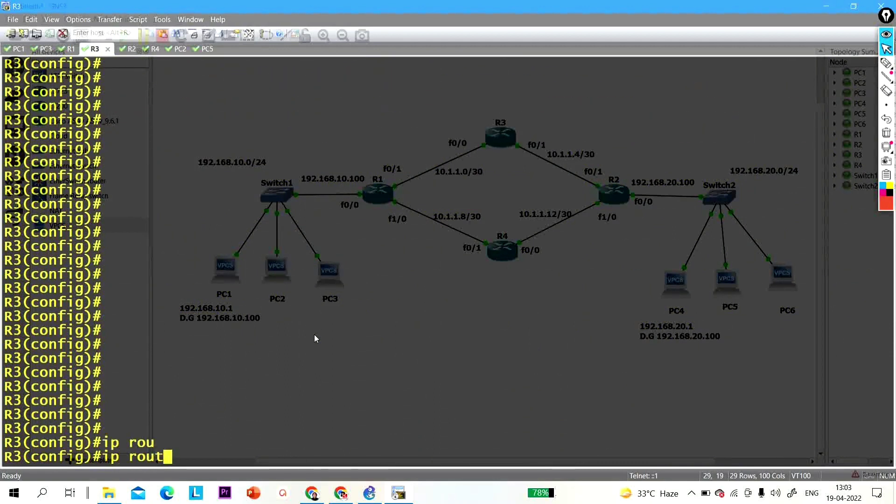
{"action": "type", "text": "e 192.168.20.0 255.255.255.0 fas"}
{"action": "key", "text": "Tab"}
{"action": "type", "text": "0/1"}
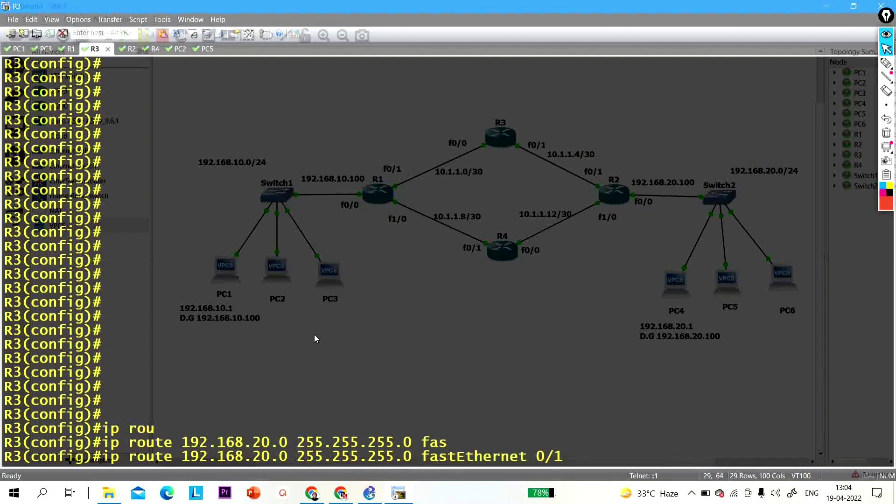
{"action": "key", "text": "Return"}
{"action": "key", "text": "Return"}
{"action": "key", "text": "Return"}
{"action": "key", "text": "Return"}
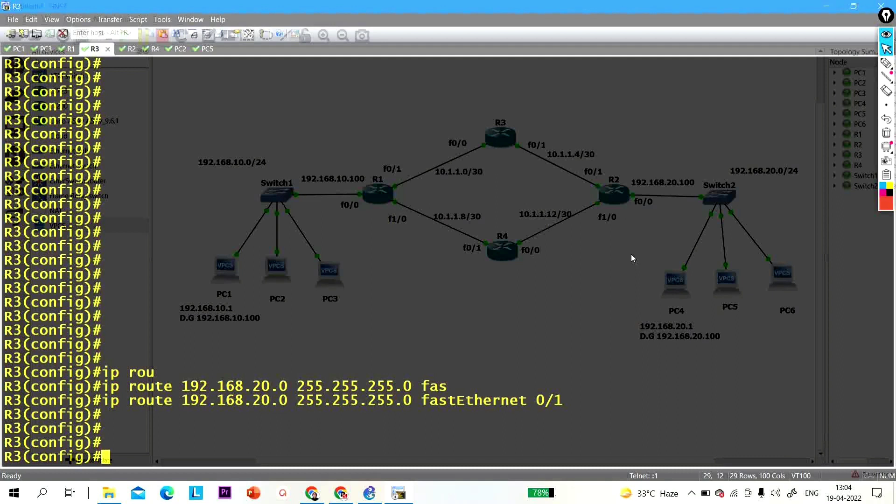
Switch to R2's console session, push its earlier output out of view with blank lines and enter global configuration mode.
{"action": "key", "text": "ctrl+Tab"}
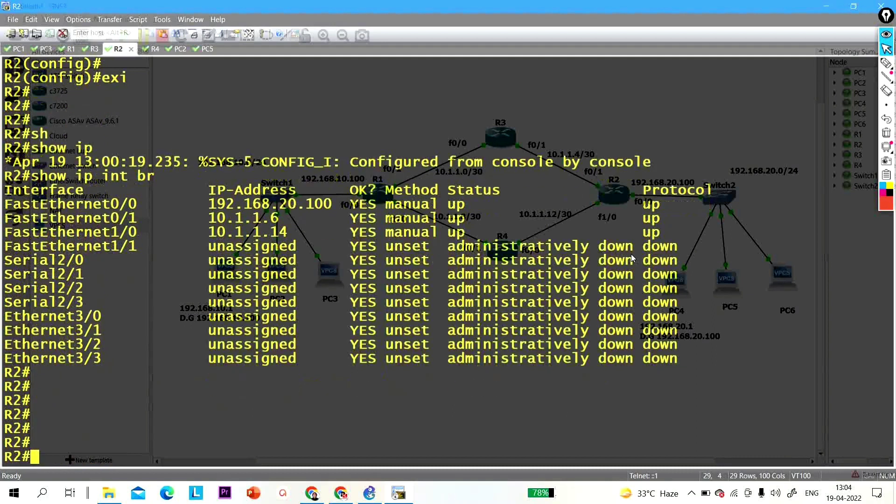
{"action": "key", "text": "Return"}
{"action": "key", "text": "Return"}
{"action": "key", "text": "Return"}
{"action": "key", "text": "Return"}
{"action": "key", "text": "Return"}
{"action": "key", "text": "Return"}
{"action": "key", "text": "Return"}
{"action": "key", "text": "Return"}
{"action": "key", "text": "Return"}
{"action": "key", "text": "Return"}
{"action": "key", "text": "Return"}
{"action": "key", "text": "Return"}
{"action": "key", "text": "Return"}
{"action": "key", "text": "Return"}
{"action": "key", "text": "Return"}
{"action": "key", "text": "Return"}
{"action": "key", "text": "Return"}
{"action": "key", "text": "Return"}
{"action": "key", "text": "Return"}
{"action": "key", "text": "Return"}
{"action": "type", "text": "conf"}
{"action": "key", "text": "Tab"}
{"action": "key", "text": "Return"}
{"action": "key", "text": "Return"}
{"action": "key", "text": "Return"}
{"action": "key", "text": "Return"}
Add a static route on R2 to 192.168.10.0 with mask 255.255.255.0 via fastEthernet 1/0.
{"action": "type", "text": "ip "}
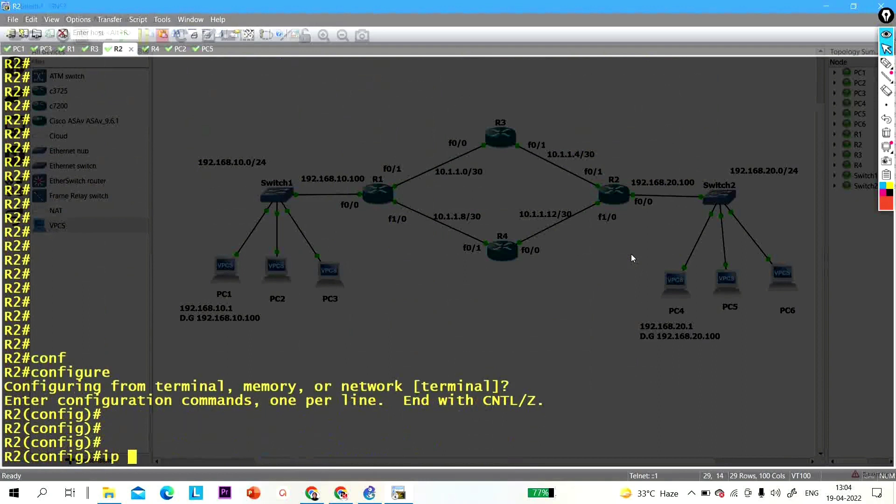
{"action": "type", "text": "rou"}
{"action": "key", "text": "Tab"}
{"action": "type", "text": "te 192.18.10"}
{"action": "key", "text": "BackSpace"}
{"action": "key", "text": "BackSpace"}
{"action": "key", "text": "BackSpace"}
{"action": "key", "text": "BackSpace"}
{"action": "type", "text": "68.10.0 255.255.255.0"}
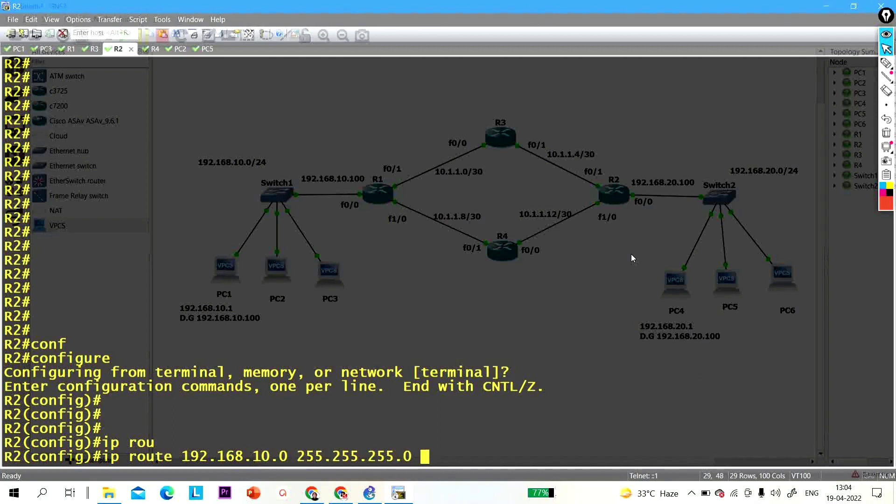
{"action": "type", "text": " fas"}
{"action": "key", "text": "Tab"}
{"action": "type", "text": "0"}
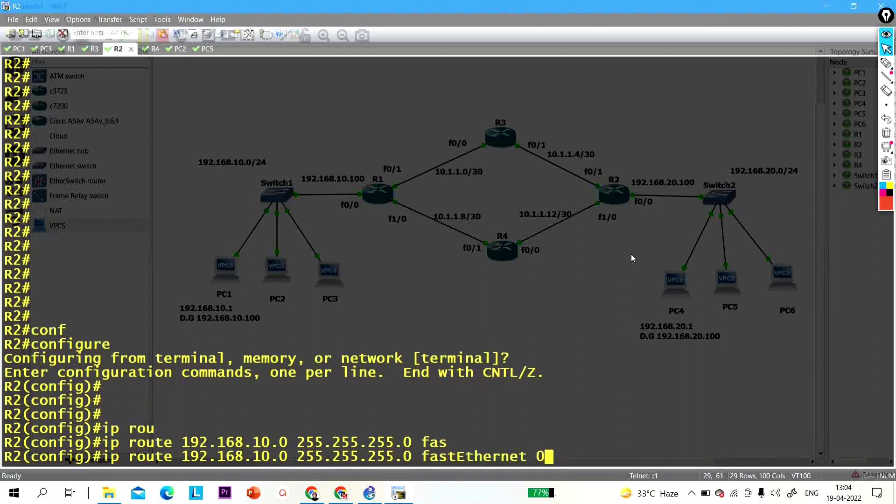
{"action": "key", "text": "BackSpace"}
{"action": "type", "text": "1/0"}
{"action": "key", "text": "Return"}
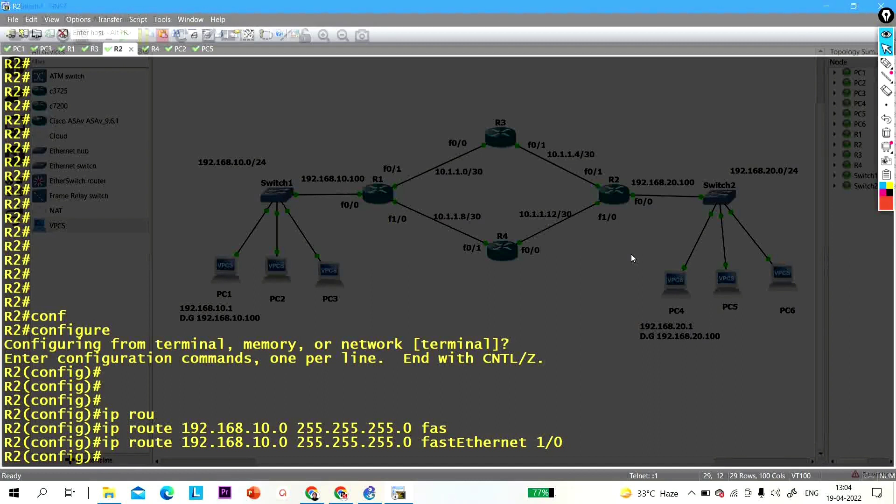
Switch to R4's console session and enter global configuration mode from the terminal.
{"action": "key", "text": "ctrl+Tab"}
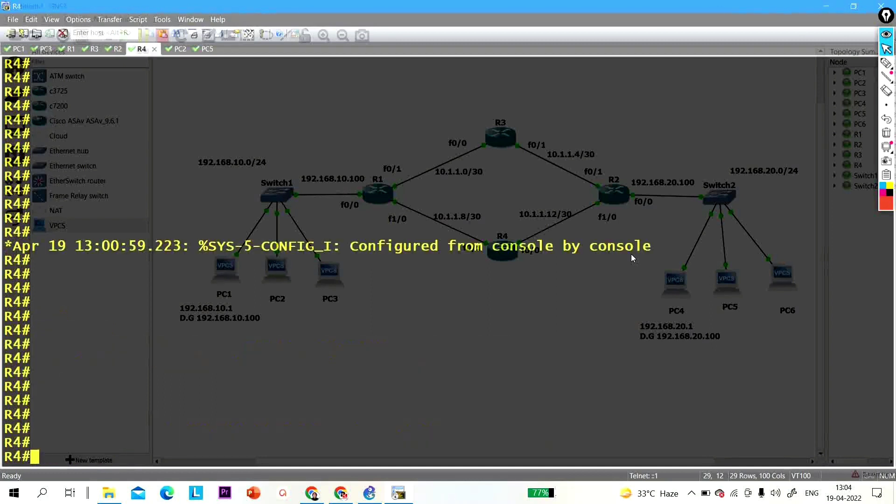
{"action": "key", "text": "Return"}
{"action": "key", "text": "Return"}
{"action": "key", "text": "Return"}
{"action": "key", "text": "Return"}
{"action": "key", "text": "Return"}
{"action": "type", "text": "c"}
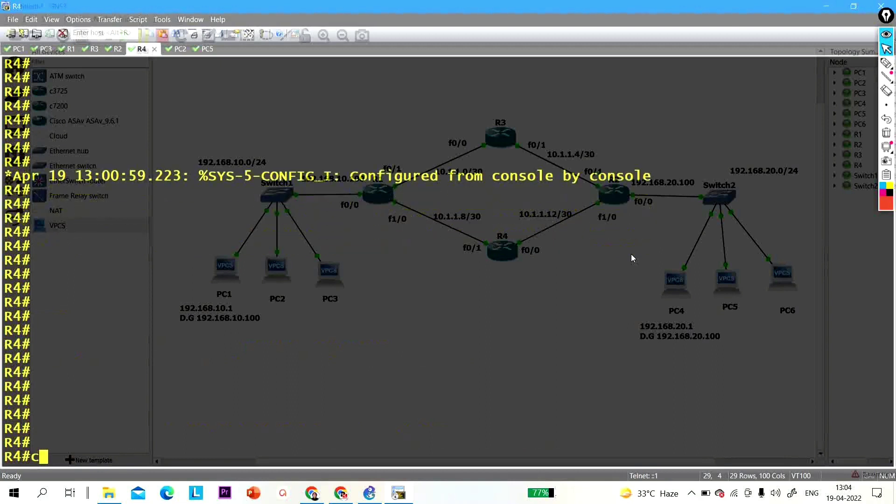
{"action": "type", "text": "onf"}
{"action": "key", "text": "Tab"}
{"action": "key", "text": "Return"}
{"action": "key", "text": "Return"}
{"action": "key", "text": "Return"}
{"action": "key", "text": "Return"}
Add a static route on R4 to 192.168.10.0 255.255.255.0 via fastEthernet 0/1 and leave global configuration mode.
{"action": "type", "text": "ip rou"}
{"action": "key", "text": "Tab"}
{"action": "type", "text": "te 19"}
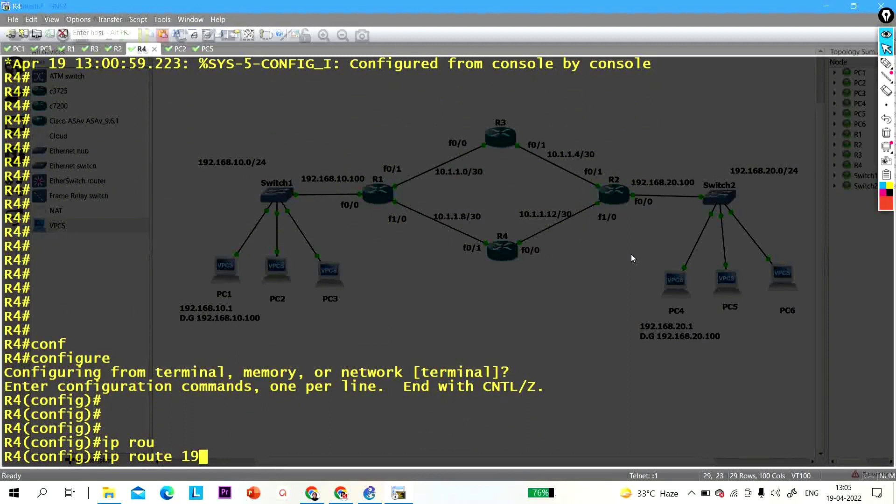
{"action": "type", "text": "2.168.10"}
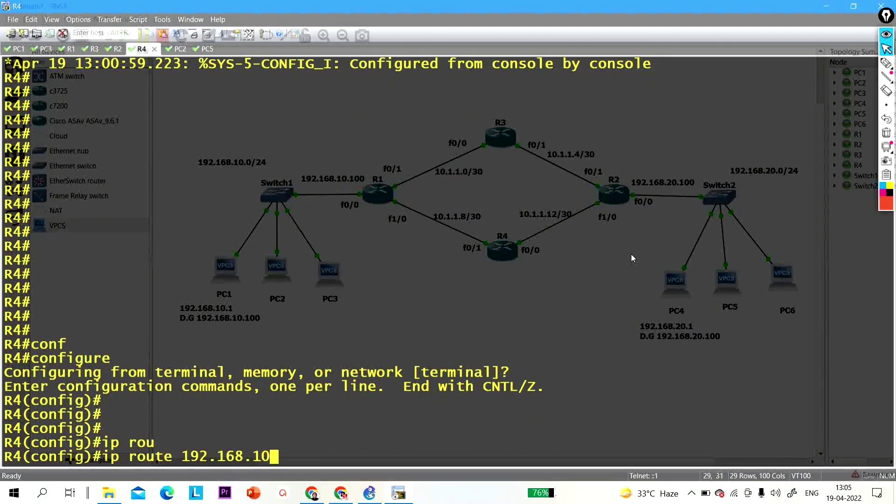
{"action": "type", "text": ".0 255.2"}
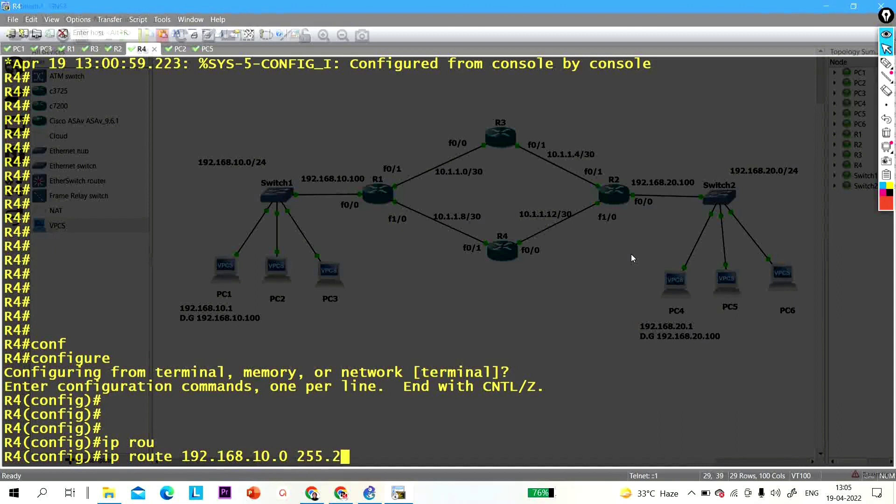
{"action": "type", "text": "55.255.0 fas"}
{"action": "key", "text": "Tab"}
{"action": "type", "text": "0/"}
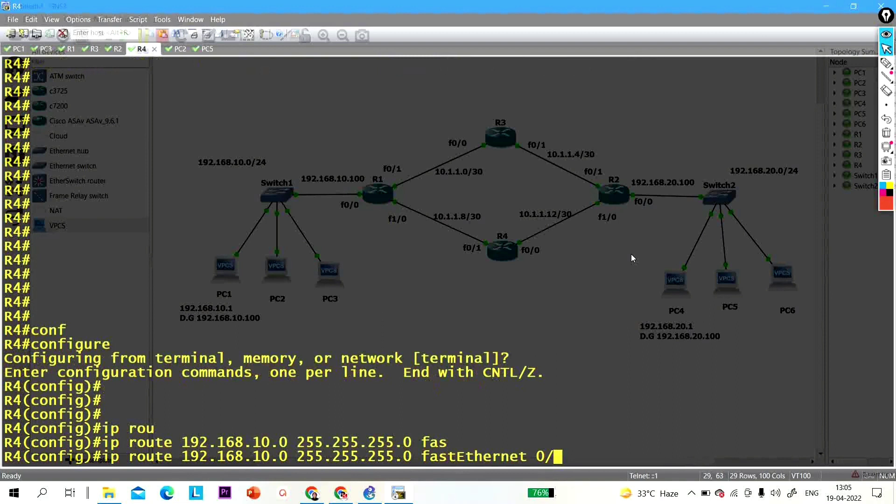
{"action": "type", "text": "1"}
{"action": "key", "text": "Return"}
{"action": "key", "text": "Return"}
{"action": "key", "text": "Return"}
{"action": "key", "text": "Return"}
{"action": "key", "text": "Return"}
{"action": "type", "text": "exi"}
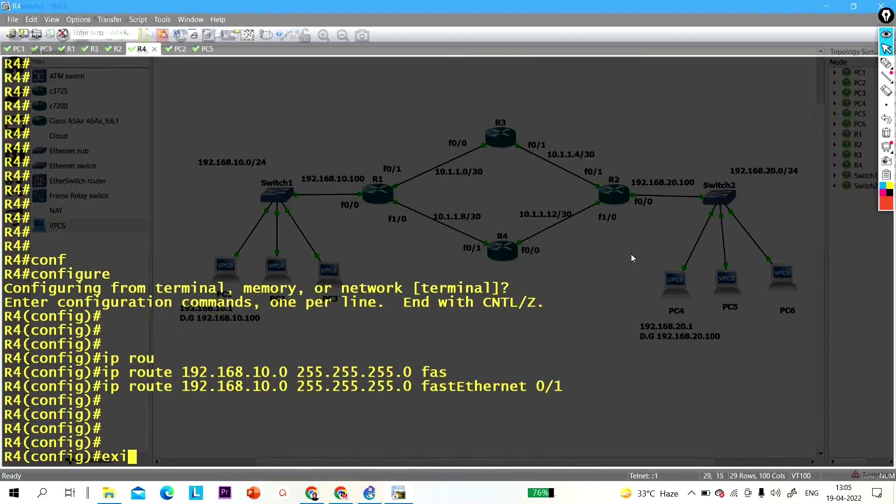
{"action": "key", "text": "Return"}
{"action": "key", "text": "Return"}
{"action": "key", "text": "Return"}
{"action": "key", "text": "Return"}
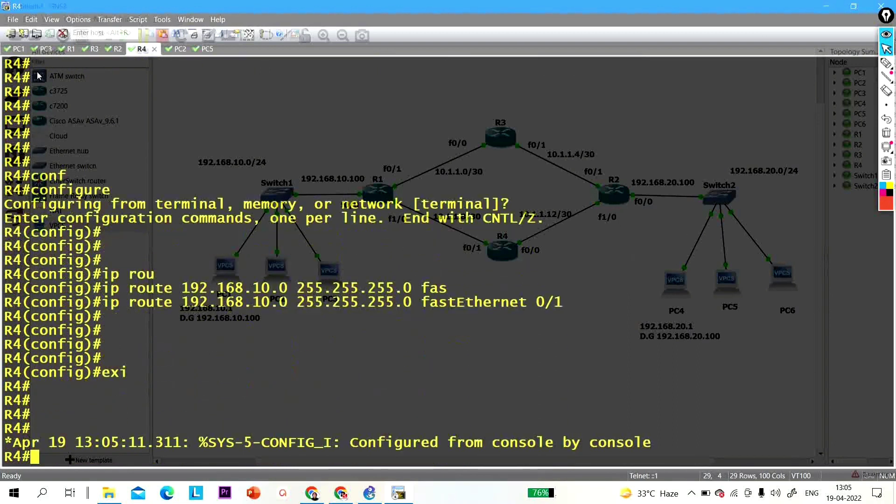
Switch to PC1's console session and ping 192.168.20.1 again.
{"action": "left_click", "coordinate": [18, 50]}
{"action": "key", "text": "Return"}
{"action": "key", "text": "Return"}
{"action": "key", "text": "Up"}
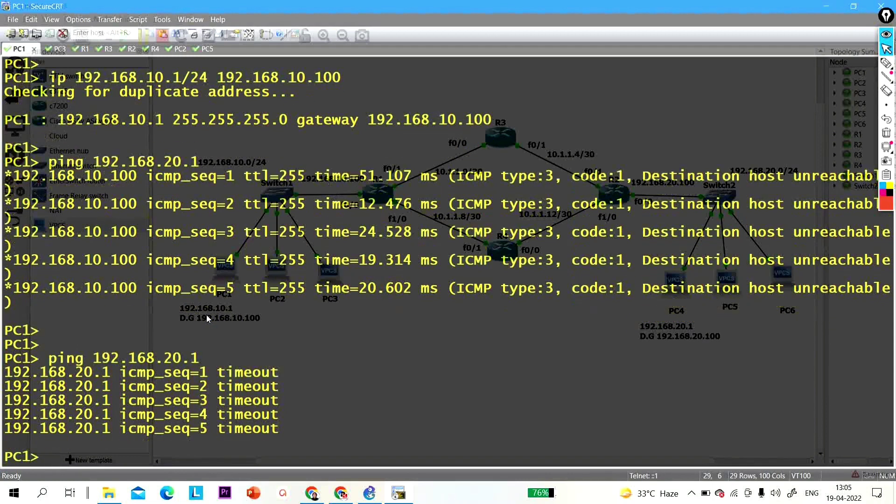
{"action": "key", "text": "Return"}
{"action": "key", "text": "Return"}
{"action": "key", "text": "Return"}
{"action": "key", "text": "Return"}
{"action": "key", "text": "Up"}
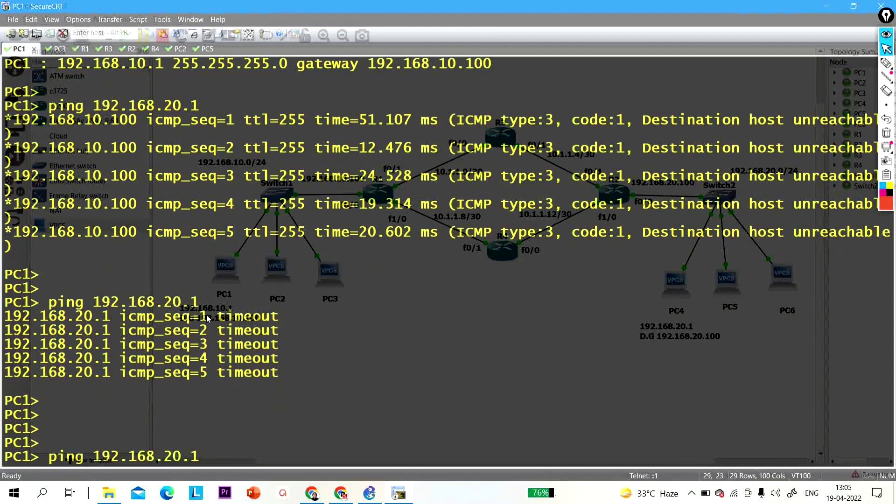
{"action": "key", "text": "Return"}
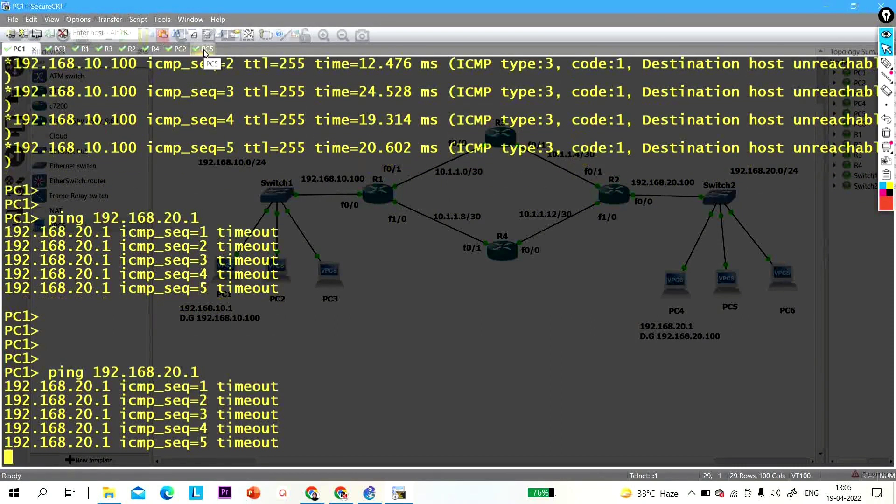
Ping PC1's default gateway 192.168.10.100 from PC1.
{"action": "type", "text": "pi"}
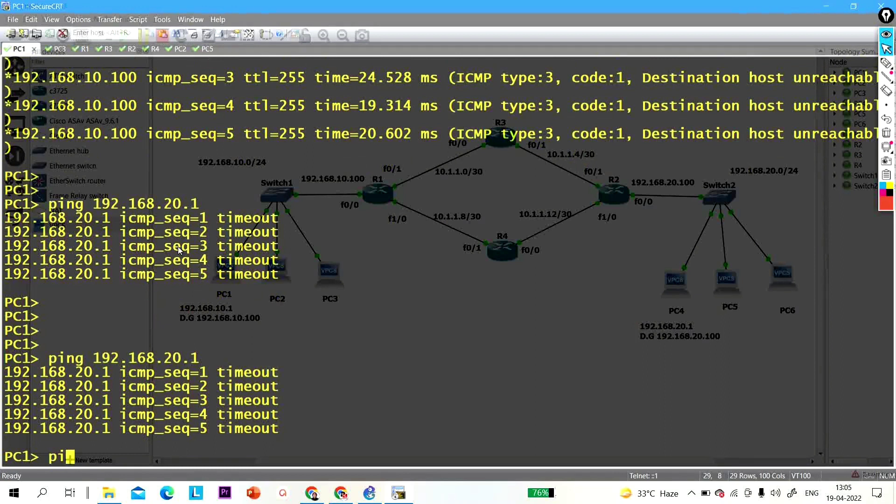
{"action": "type", "text": "ng 192"}
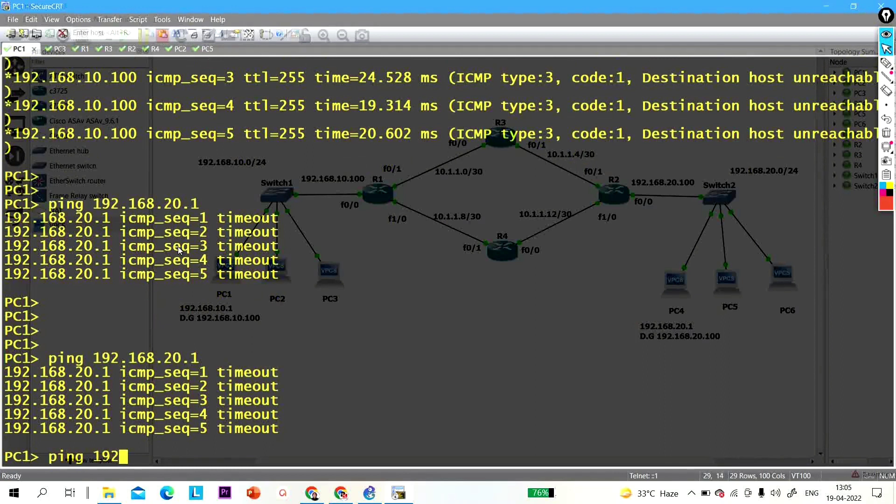
{"action": "type", "text": ".168.10.100"}
{"action": "key", "text": "Return"}
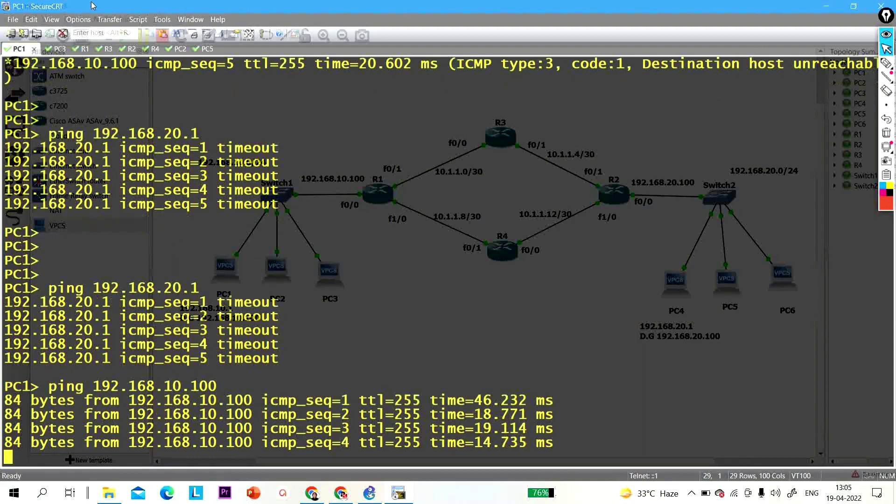
Switch to R1's console session and show its IP routing table.
{"action": "key", "text": "alt+3"}
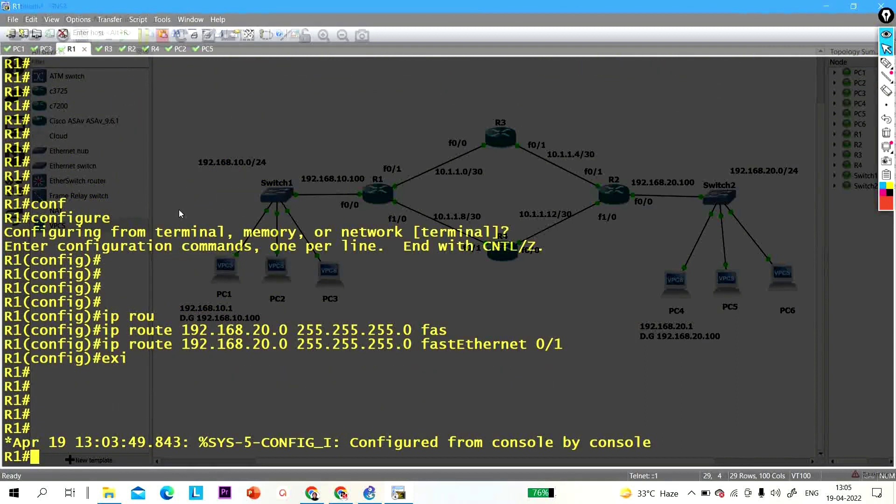
{"action": "key", "text": "Return"}
{"action": "key", "text": "Return"}
{"action": "key", "text": "Return"}
{"action": "key", "text": "Return"}
{"action": "key", "text": "Return"}
{"action": "type", "text": "sh"}
{"action": "key", "text": "Tab"}
{"action": "type", "text": "ip ro"}
{"action": "key", "text": "Tab"}
{"action": "key", "text": "Return"}
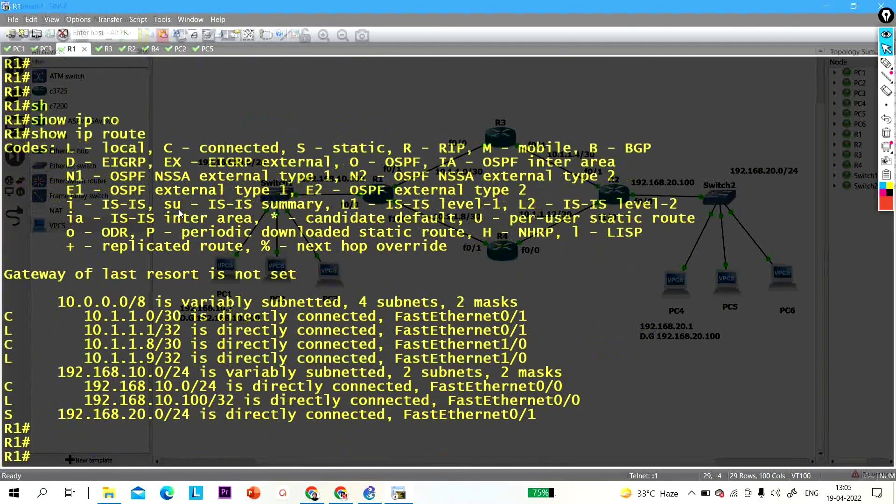
Highlight the static 192.168.20.0/24 entry in R1's routing table, and push the output out of view with blank lines.
{"action": "left_click_drag", "start_coordinate": [51, 413], "coordinate": [548, 426]}
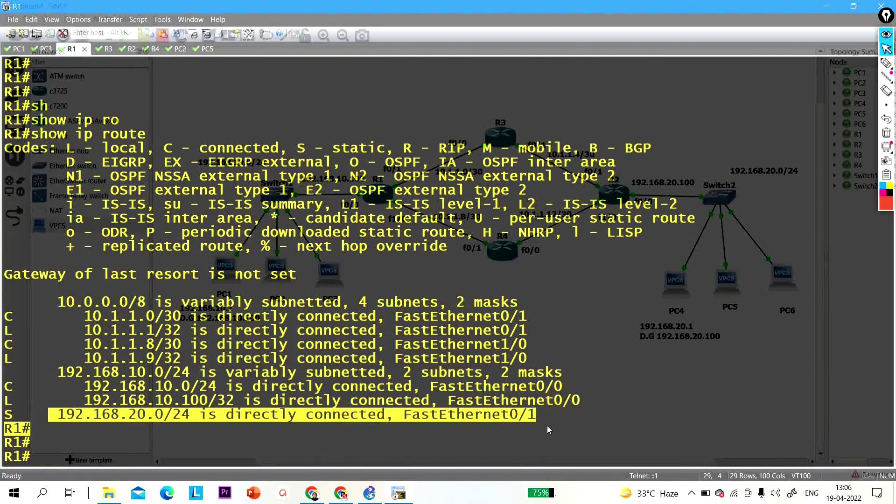
{"action": "left_click", "coordinate": [531, 386]}
{"action": "key", "text": "Return"}
{"action": "key", "text": "Return"}
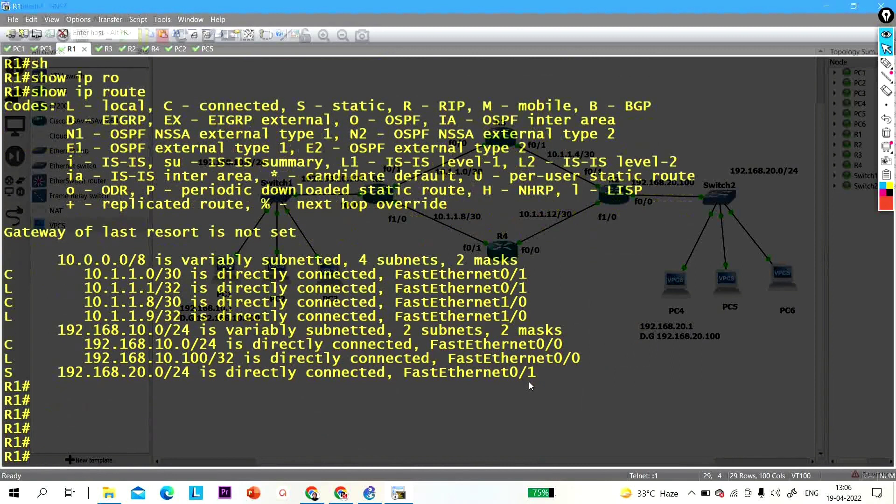
{"action": "key", "text": "Return"}
{"action": "key", "text": "Return"}
{"action": "key", "text": "Return"}
{"action": "key", "text": "Return"}
{"action": "key", "text": "Return"}
{"action": "key", "text": "Return"}
{"action": "key", "text": "Return"}
{"action": "key", "text": "Return"}
{"action": "key", "text": "Return"}
{"action": "key", "text": "Return"}
{"action": "key", "text": "Return"}
{"action": "key", "text": "Return"}
{"action": "key", "text": "Return"}
{"action": "key", "text": "Return"}
{"action": "key", "text": "Return"}
{"action": "key", "text": "Return"}
{"action": "key", "text": "Return"}
{"action": "key", "text": "Return"}
{"action": "key", "text": "Return"}
{"action": "key", "text": "Return"}
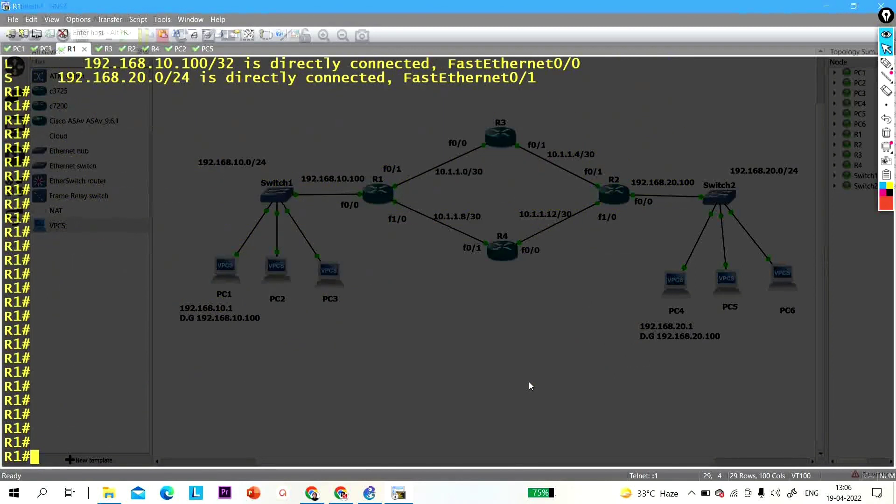
Switch to R3's console session and exit global configuration mode.
{"action": "key", "text": "ctrl+Tab"}
{"action": "key", "text": "Return"}
{"action": "key", "text": "Return"}
{"action": "key", "text": "Return"}
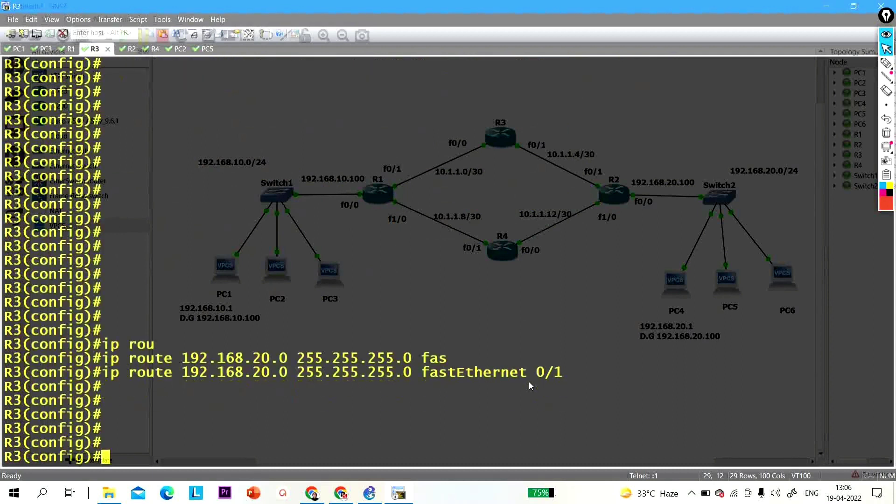
{"action": "type", "text": "exi"}
{"action": "key", "text": "Return"}
{"action": "key", "text": "Return"}
{"action": "key", "text": "Return"}
{"action": "key", "text": "Return"}
{"action": "key", "text": "Return"}
{"action": "key", "text": "Return"}
Show R3's IP routing table and highlight its static 192.168.20.0/24 entry.
{"action": "type", "text": "s"}
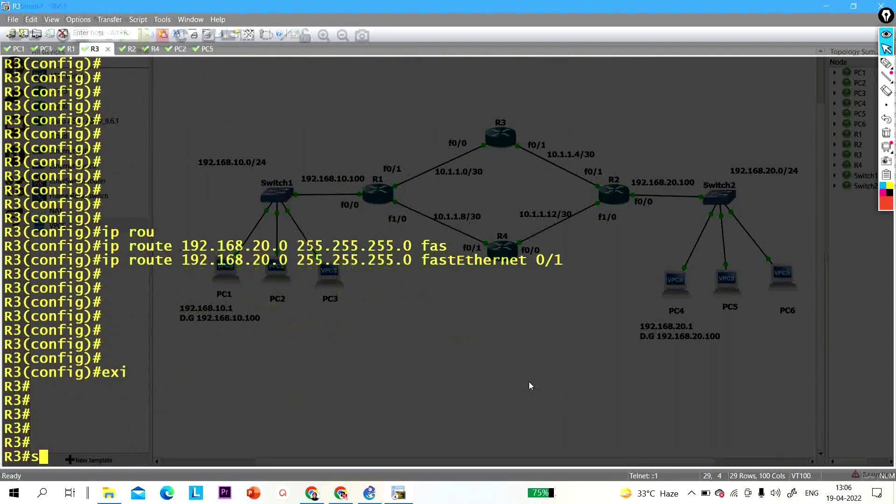
{"action": "type", "text": "how ip ro"}
{"action": "key", "text": "Tab"}
{"action": "key", "text": "Return"}
{"action": "key", "text": "Return"}
{"action": "key", "text": "Return"}
{"action": "key", "text": "Return"}
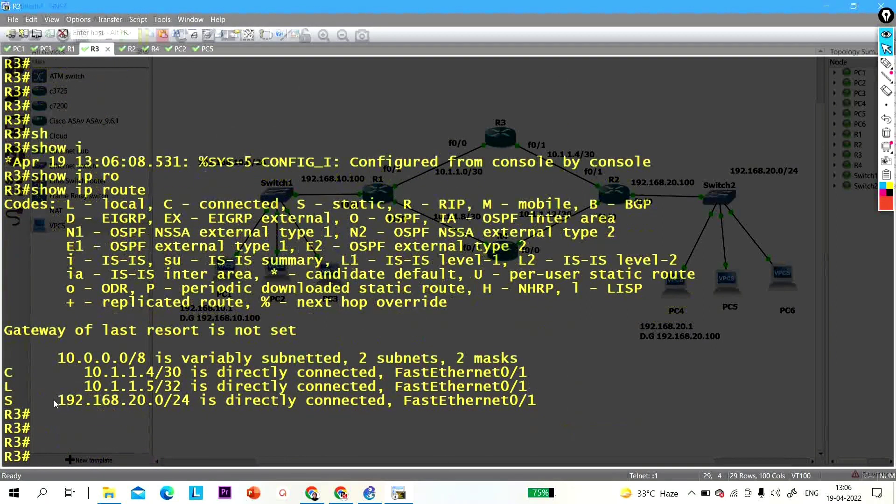
{"action": "left_click_drag", "start_coordinate": [54, 399], "coordinate": [559, 411]}
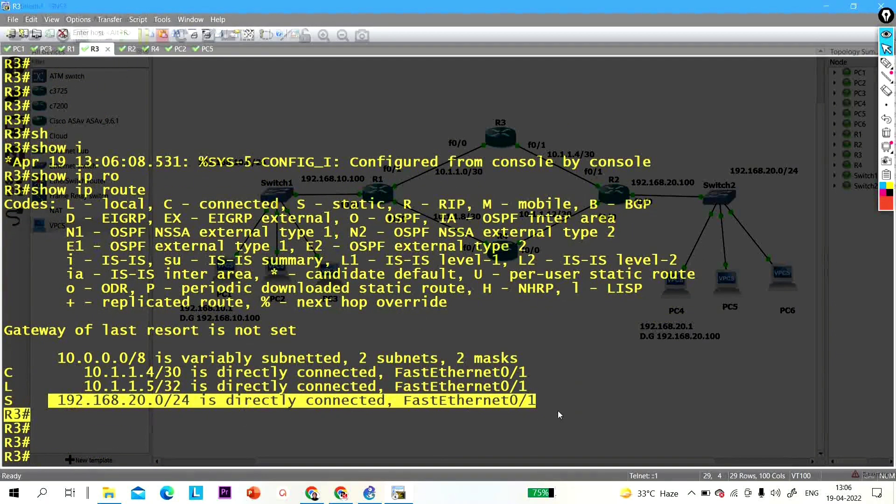
{"action": "left_click", "coordinate": [544, 146]}
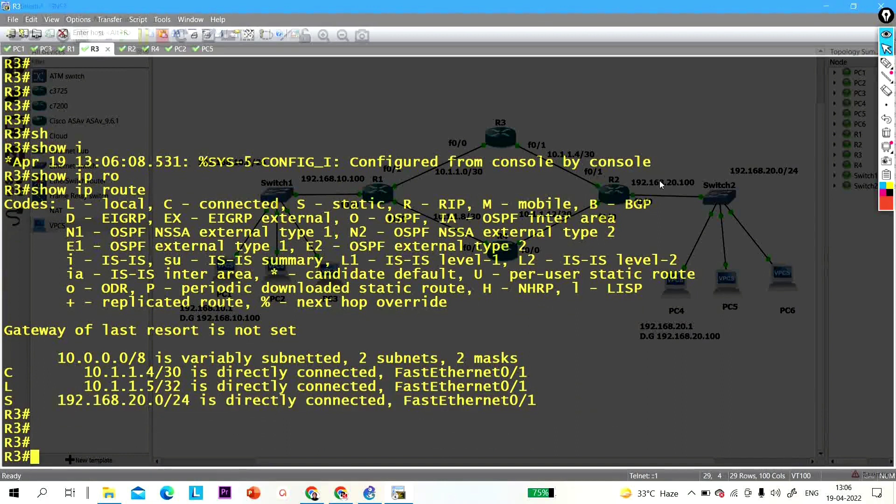
Switch to R2's console session and exit global configuration mode.
{"action": "left_click", "coordinate": [131, 50]}
{"action": "key", "text": "Return"}
{"action": "key", "text": "Return"}
{"action": "key", "text": "Return"}
{"action": "key", "text": "Return"}
{"action": "key", "text": "Return"}
{"action": "type", "text": "exi"}
{"action": "key", "text": "Return"}
{"action": "key", "text": "Return"}
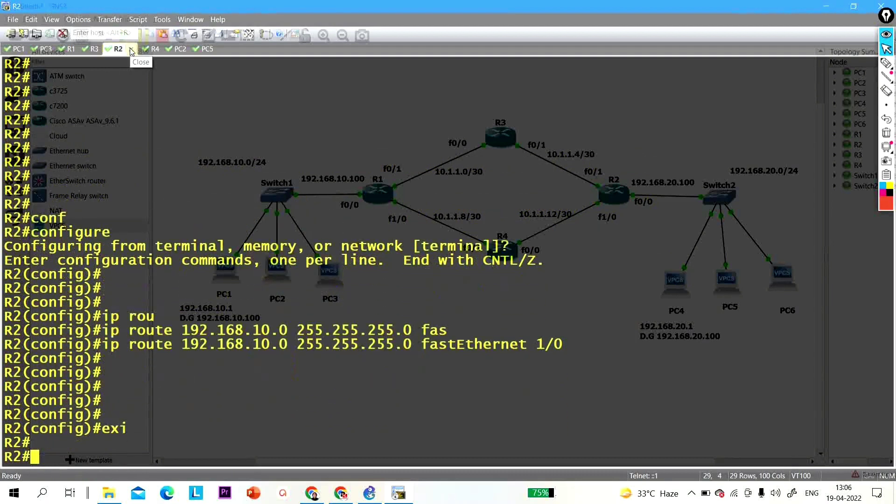
{"action": "key", "text": "Return"}
{"action": "key", "text": "Return"}
{"action": "key", "text": "Return"}
Show R2's IP routing table from privileged mode.
{"action": "type", "text": "sh"}
{"action": "key", "text": "Tab"}
{"action": "type", "text": "ip ro"}
{"action": "key", "text": "Tab"}
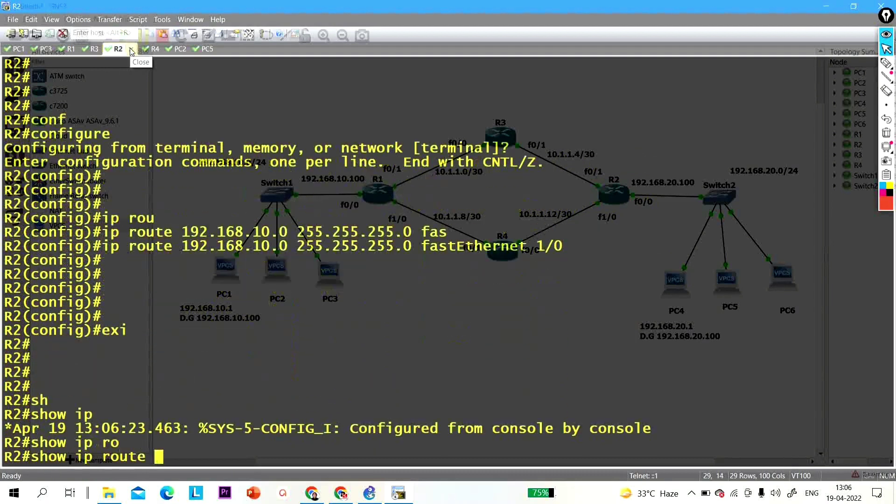
{"action": "key", "text": "Return"}
{"action": "key", "text": "Return"}
{"action": "key", "text": "Return"}
{"action": "key", "text": "Return"}
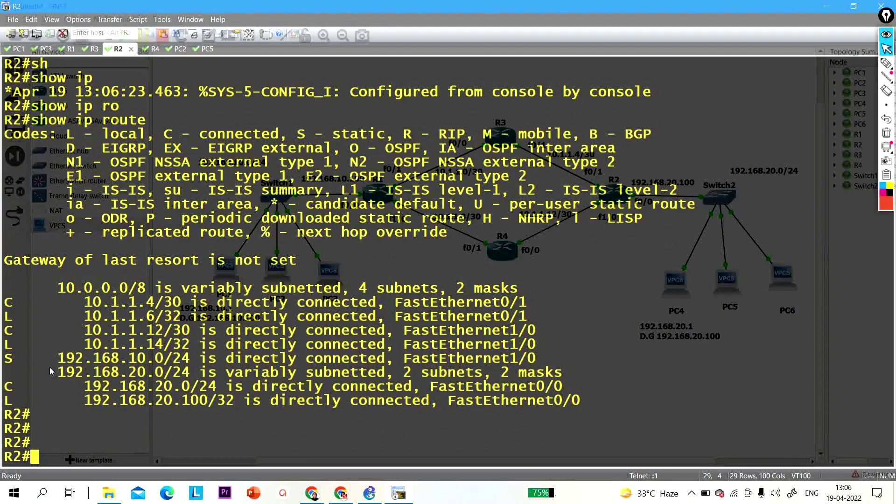
Highlight the static 192.168.10.0/24 entry in R2's routing table, and push the output out of view with blank lines.
{"action": "left_click_drag", "start_coordinate": [568, 385], "coordinate": [405, 388]}
{"action": "left_click", "coordinate": [637, 353]}
{"action": "key", "text": "Return"}
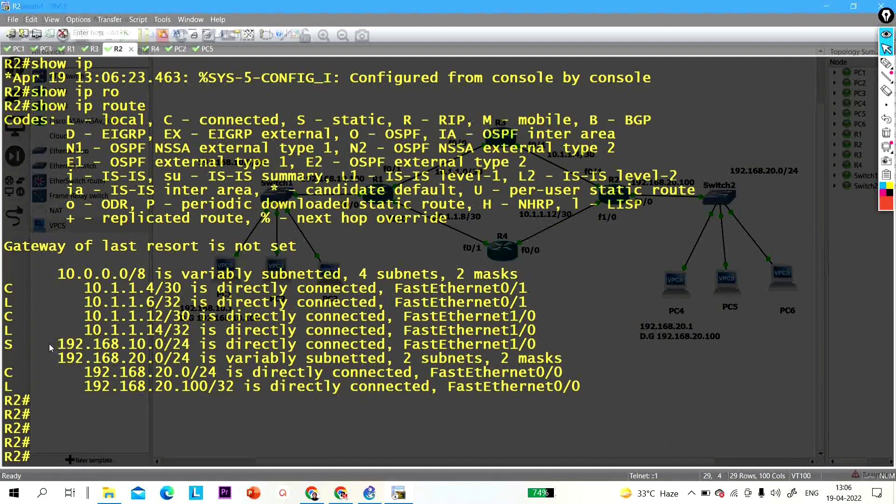
{"action": "left_click_drag", "start_coordinate": [42, 343], "coordinate": [541, 346]}
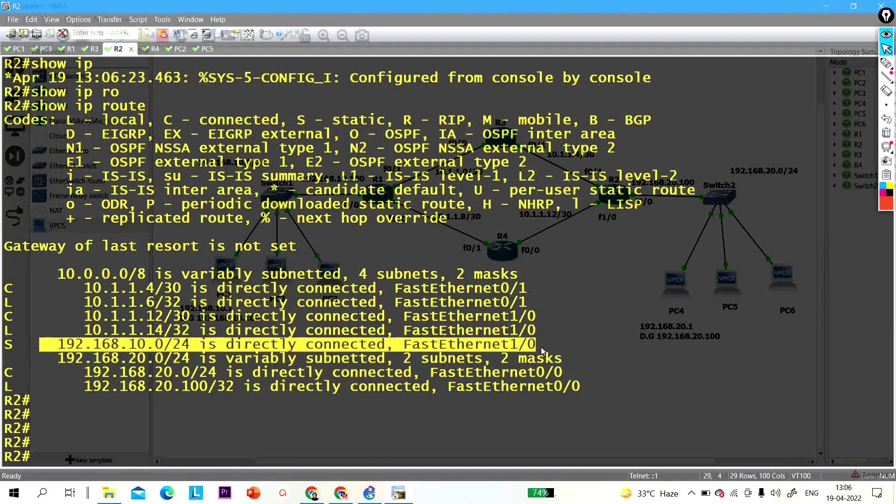
{"action": "left_click", "coordinate": [542, 346]}
{"action": "key", "text": "Return"}
{"action": "key", "text": "Return"}
{"action": "key", "text": "Return"}
{"action": "key", "text": "Return"}
{"action": "key", "text": "Return"}
{"action": "key", "text": "Return"}
{"action": "key", "text": "Return"}
{"action": "key", "text": "Return"}
{"action": "key", "text": "Return"}
{"action": "key", "text": "Return"}
{"action": "key", "text": "Return"}
{"action": "key", "text": "Return"}
{"action": "key", "text": "Return"}
{"action": "key", "text": "Return"}
{"action": "key", "text": "Return"}
{"action": "key", "text": "Return"}
{"action": "key", "text": "Return"}
{"action": "key", "text": "Return"}
{"action": "key", "text": "Return"}
{"action": "key", "text": "Return"}
{"action": "key", "text": "Return"}
{"action": "key", "text": "Return"}
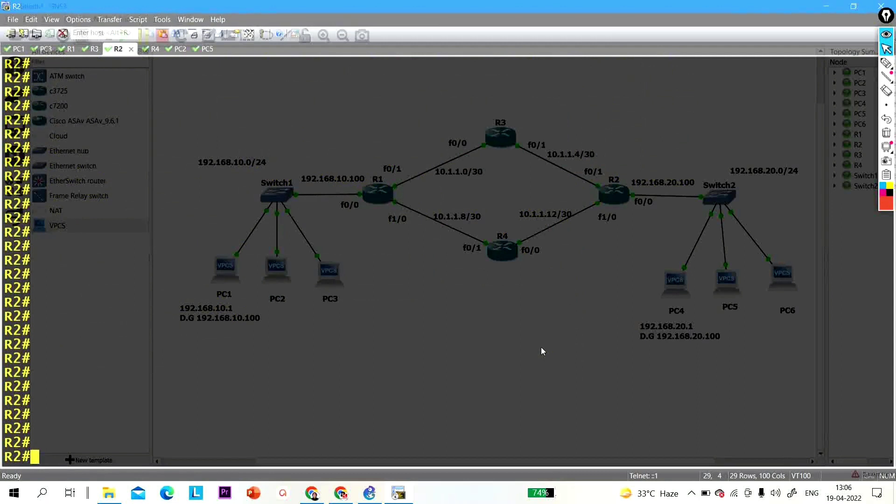
Switch to R4's console session, show its IP routing table and highlight the static 192.168.10.0/24 entry.
{"action": "key", "text": "ctrl+Tab"}
{"action": "key", "text": "Return"}
{"action": "key", "text": "Return"}
{"action": "key", "text": "Return"}
{"action": "key", "text": "Return"}
{"action": "key", "text": "Return"}
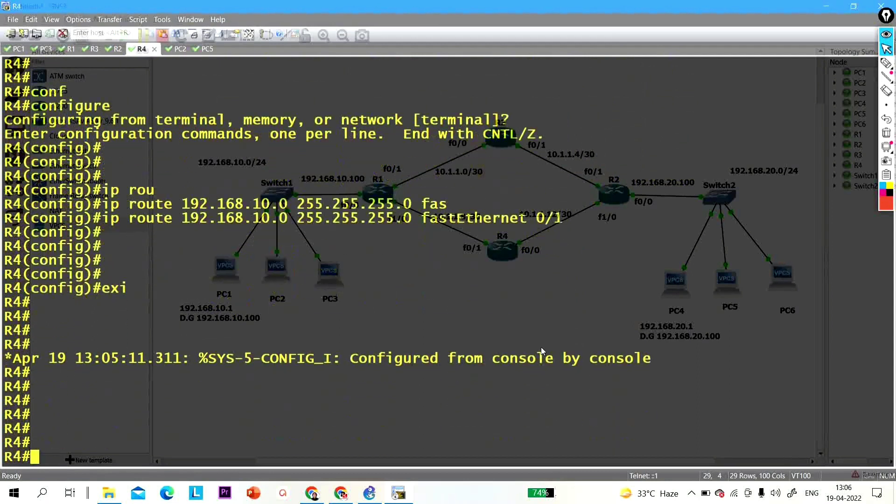
{"action": "key", "text": "Return"}
{"action": "type", "text": "show ip r"}
{"action": "key", "text": "Tab"}
{"action": "type", "text": "ip ro"}
{"action": "key", "text": "Tab"}
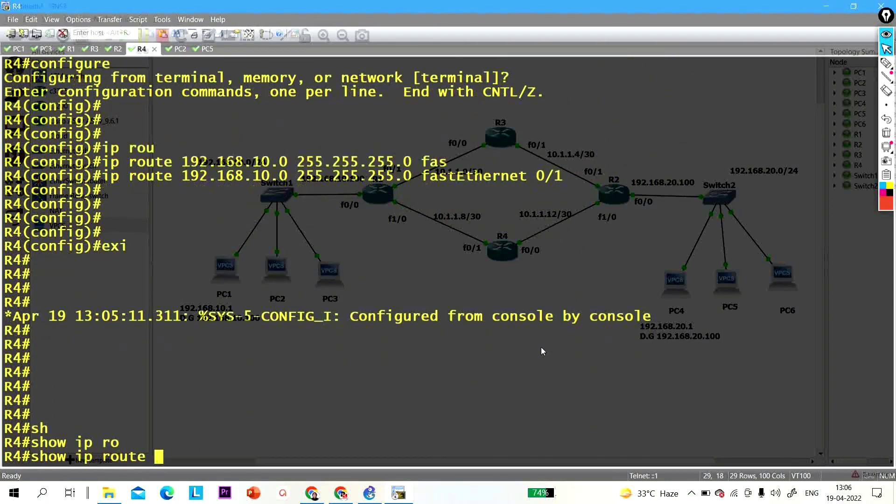
{"action": "key", "text": "Return"}
{"action": "key", "text": "Return"}
{"action": "key", "text": "Return"}
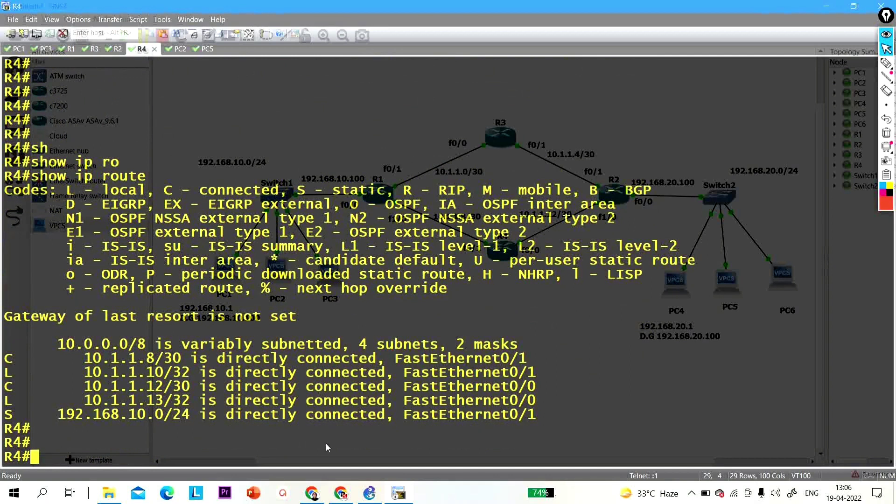
{"action": "left_click_drag", "start_coordinate": [49, 421], "coordinate": [545, 422]}
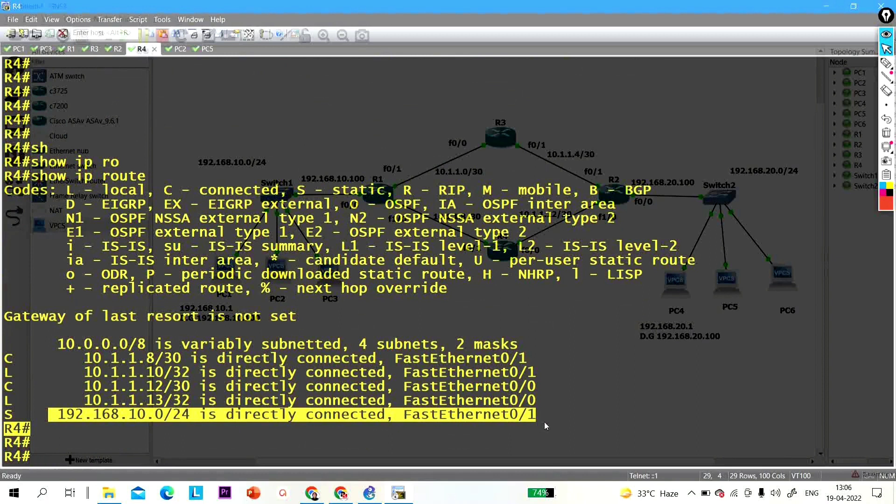
{"action": "left_click", "coordinate": [527, 432]}
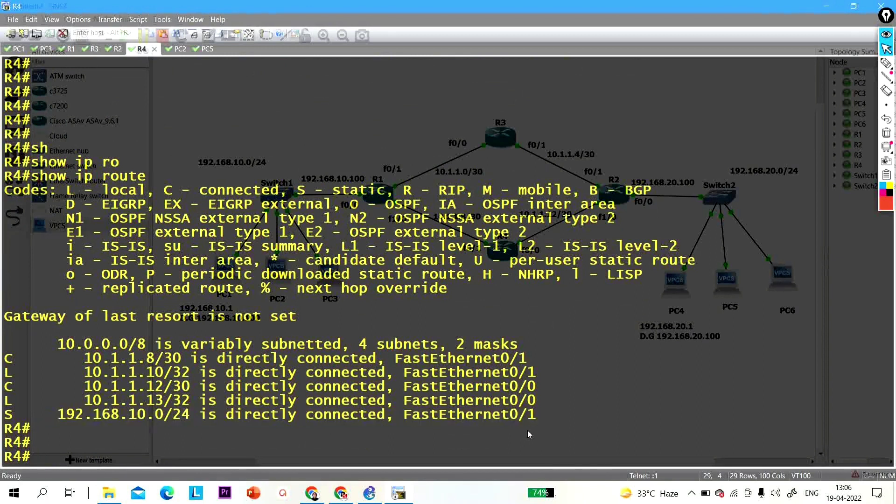
Push R4's routing table output up with blank lines so the topology behind the console is readable.
{"action": "key", "text": "Return"}
{"action": "key", "text": "Return"}
{"action": "key", "text": "Return"}
{"action": "key", "text": "Return"}
{"action": "key", "text": "Return"}
{"action": "key", "text": "Return"}
{"action": "key", "text": "Return"}
{"action": "key", "text": "Return"}
{"action": "key", "text": "Return"}
{"action": "key", "text": "Return"}
{"action": "key", "text": "Return"}
{"action": "key", "text": "Return"}
{"action": "key", "text": "Return"}
{"action": "key", "text": "Return"}
{"action": "key", "text": "Return"}
{"action": "key", "text": "Return"}
{"action": "key", "text": "Return"}
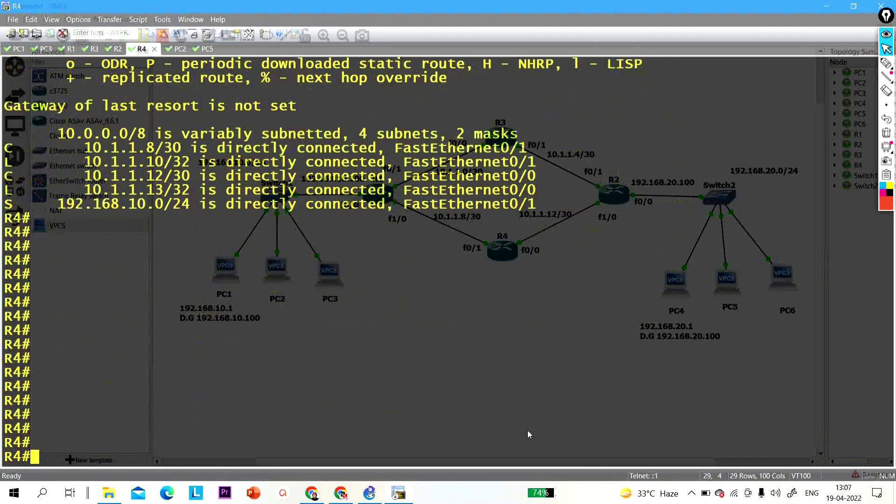
{"action": "key", "text": "Return"}
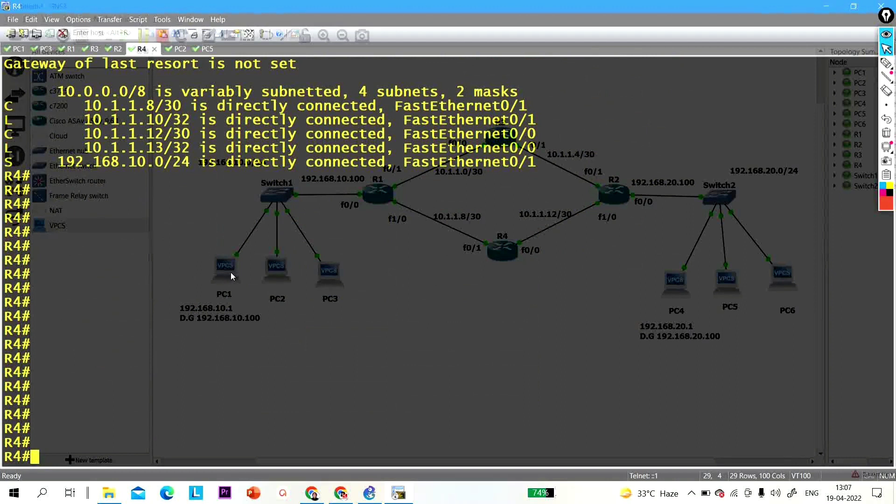
{"action": "triple_click", "coordinate": [730, 287]}
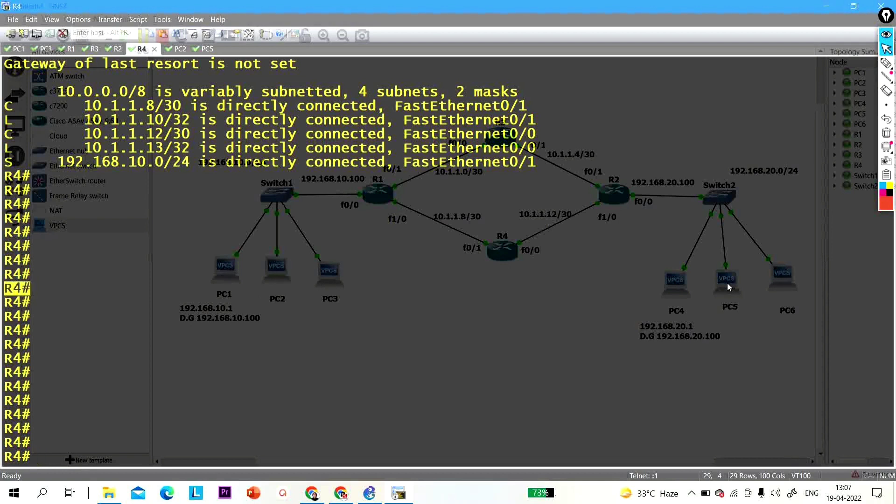
Switch to PC5's console session and ping its gateway 192.168.20.100.
{"action": "left_click", "coordinate": [209, 52]}
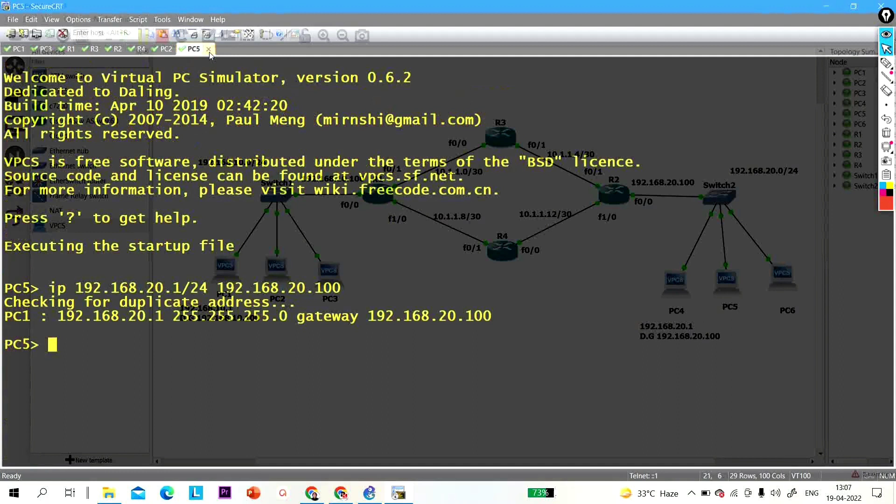
{"action": "key", "text": "Return"}
{"action": "key", "text": "Return"}
{"action": "key", "text": "Return"}
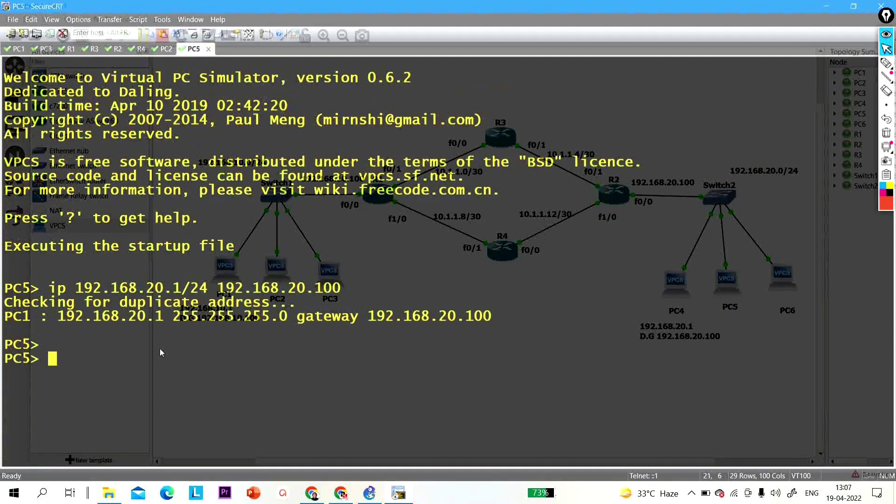
{"action": "type", "text": "oing"}
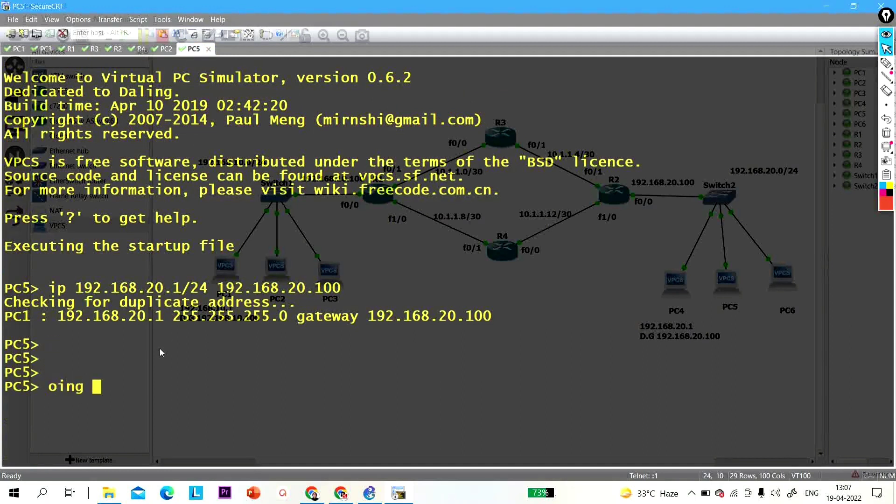
{"action": "key", "text": "BackSpace"}
{"action": "key", "text": "BackSpace"}
{"action": "key", "text": "BackSpace"}
{"action": "key", "text": "BackSpace"}
{"action": "type", "text": "ping 192.168.2"}
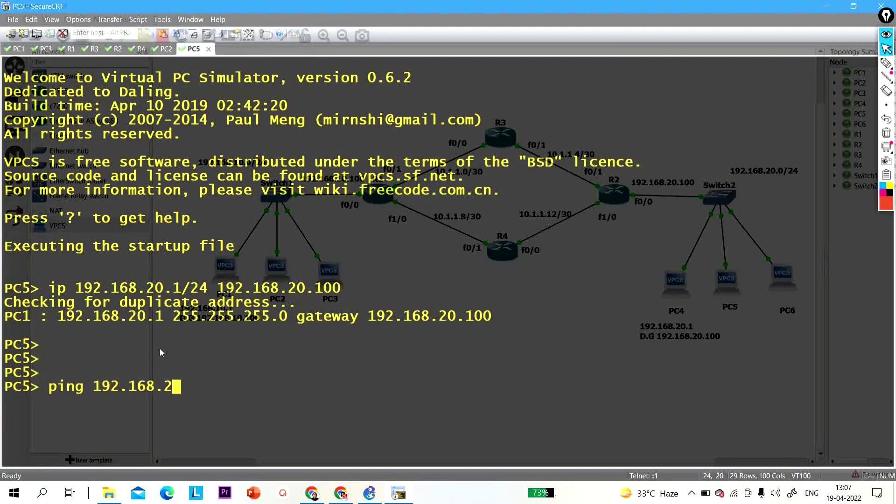
{"action": "type", "text": "0.100"}
{"action": "key", "text": "Return"}
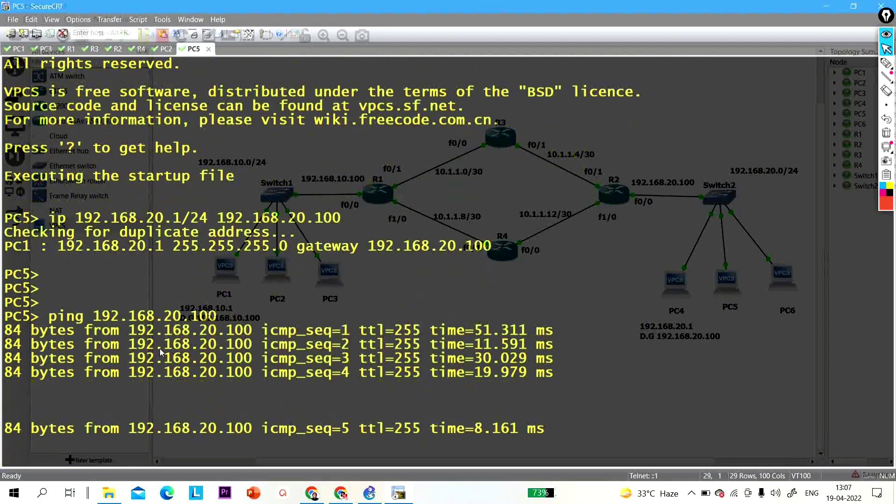
Ping 192.168.10.1 in the other LAN from PC5.
{"action": "key", "text": "Return"}
{"action": "key", "text": "Return"}
{"action": "key", "text": "Return"}
{"action": "key", "text": "Return"}
{"action": "key", "text": "Return"}
{"action": "key", "text": "Return"}
{"action": "type", "text": "ping 1"}
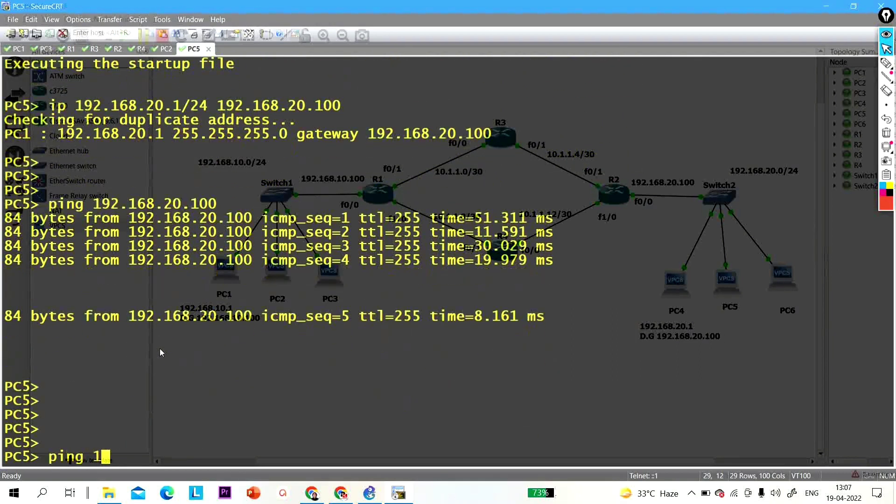
{"action": "type", "text": "92.16+8.10"}
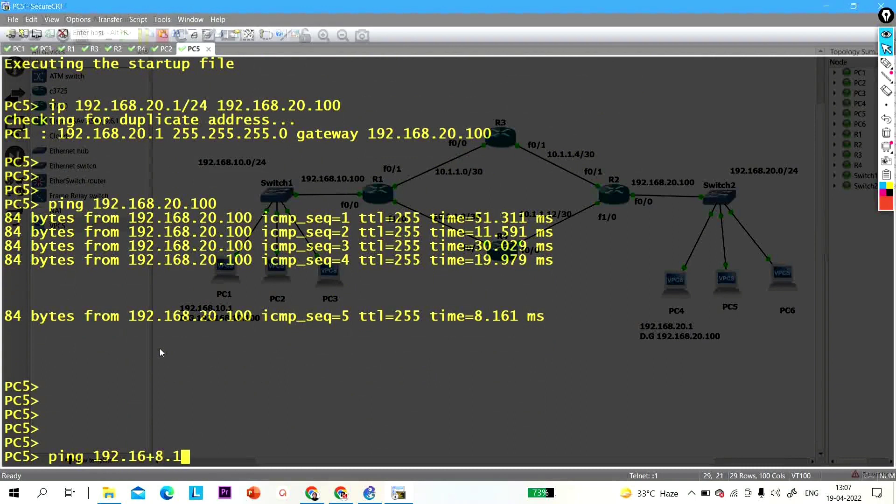
{"action": "key", "text": "BackSpace"}
{"action": "key", "text": "BackSpace"}
{"action": "key", "text": "BackSpace"}
{"action": "key", "text": "BackSpace"}
{"action": "key", "text": "BackSpace"}
{"action": "type", "text": "8.10.1"}
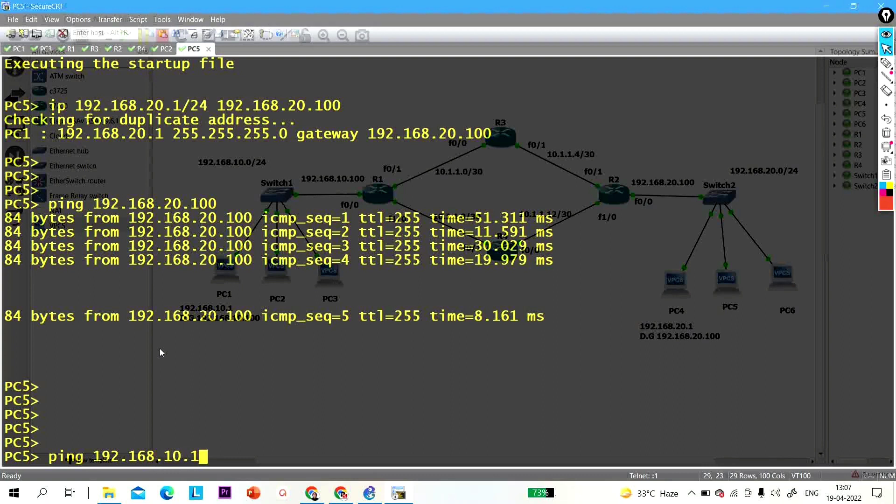
{"action": "key", "text": "Return"}
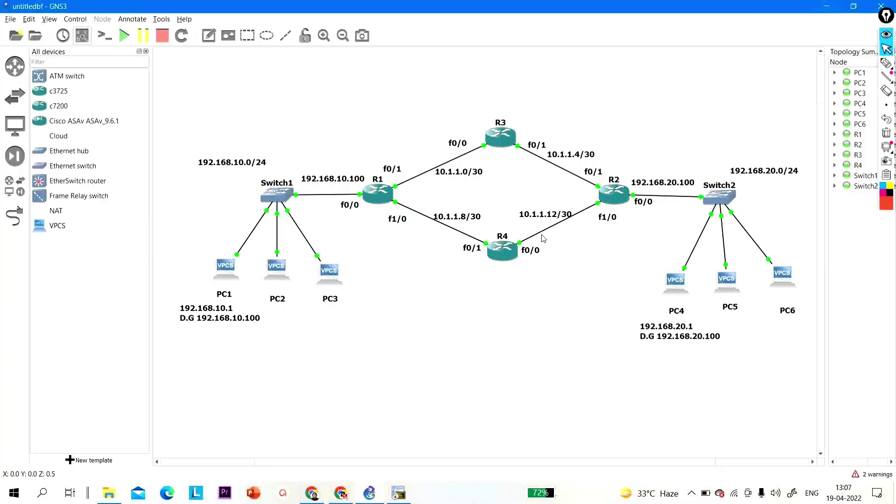
Start a packet capture on the 10.1.1.12/30 link between R2 and R4 in GNS3, and dismiss Wireshark's update offer.
{"action": "right_click", "coordinate": [544, 235]}
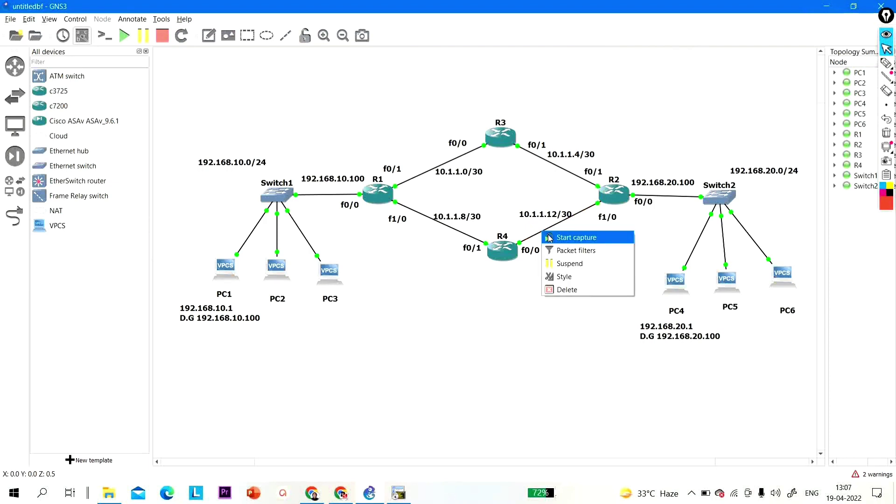
{"action": "left_click", "coordinate": [549, 238]}
{"action": "key", "text": "Return"}
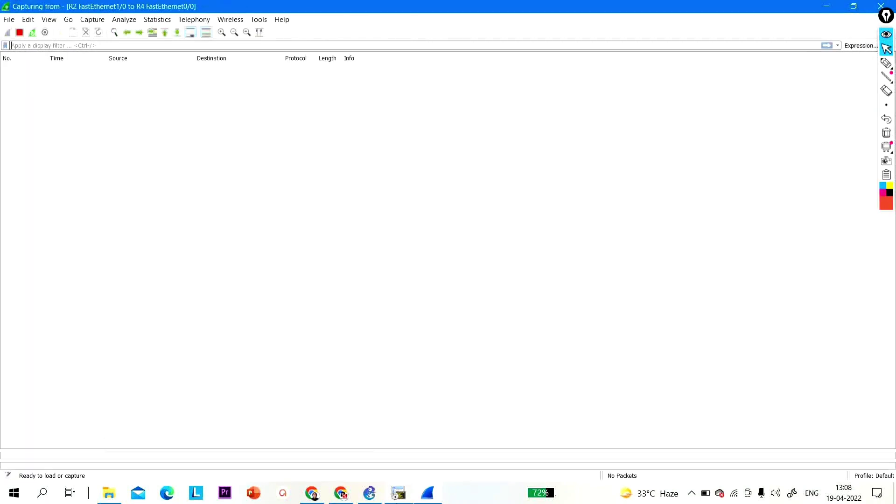
{"action": "mouse_move", "coordinate": [396, 494]}
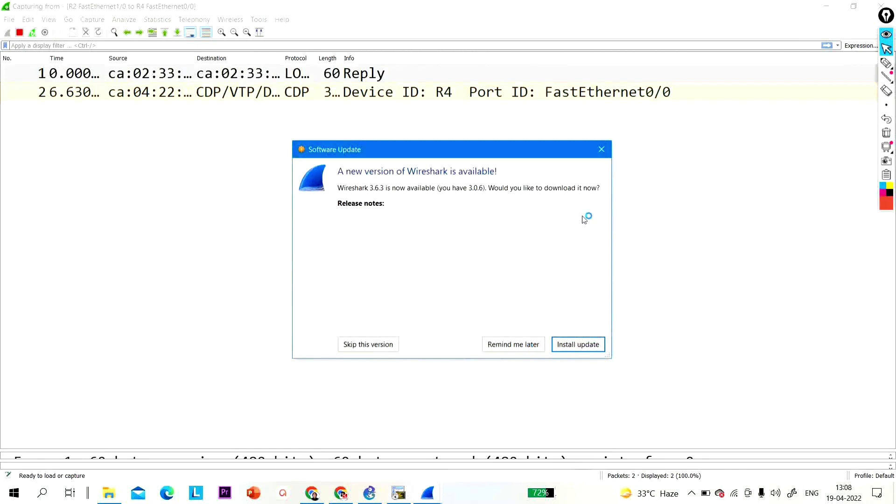
{"action": "left_click", "coordinate": [601, 149]}
Return to GNS3 and start a packet capture on the 10.1.1.4/30 link between R3 and R2.
{"action": "left_click", "coordinate": [392, 495]}
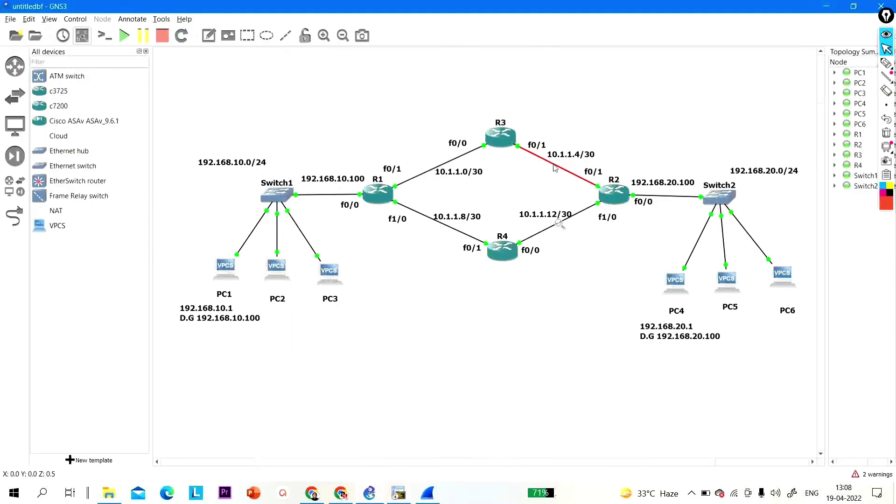
{"action": "right_click", "coordinate": [555, 167]}
{"action": "left_click", "coordinate": [565, 173]}
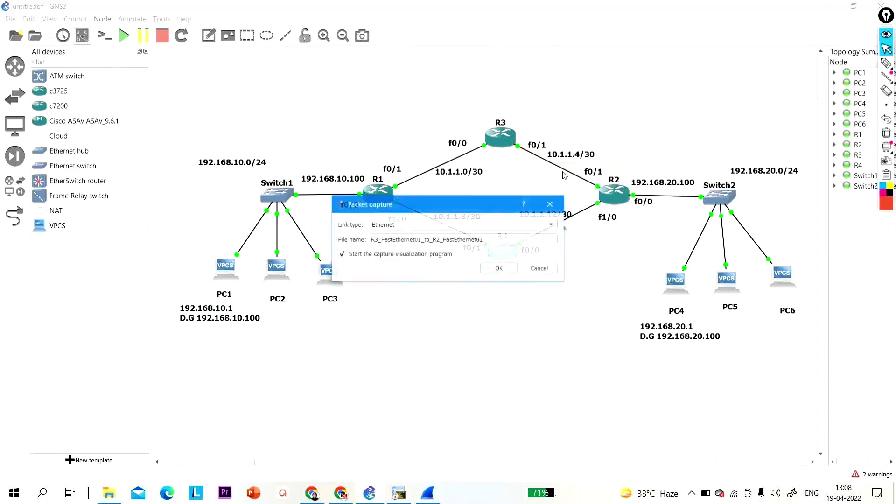
{"action": "key", "text": "Return"}
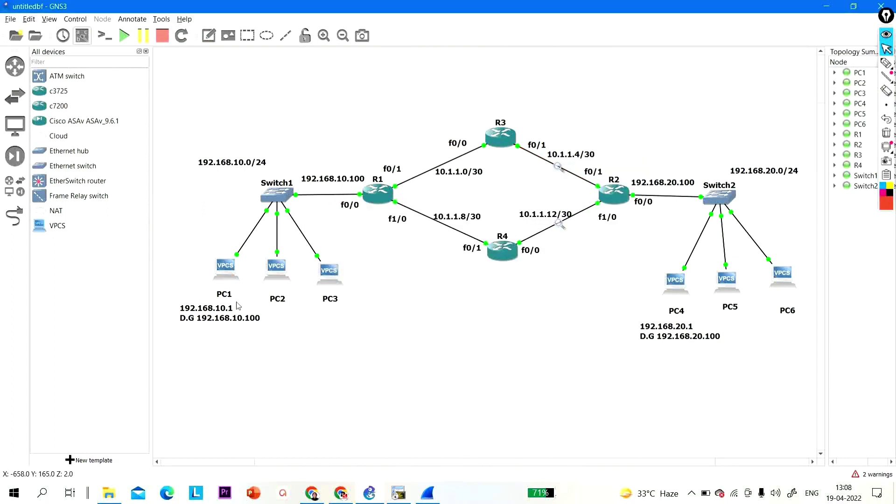
Switch to PC1's console session, push the old output away with blank lines and ping 192.168.20.1 again.
{"action": "left_click", "coordinate": [390, 497]}
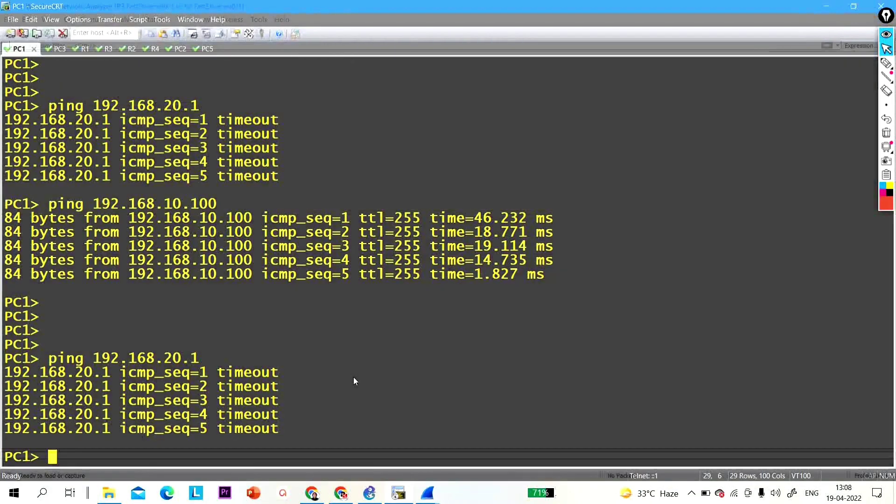
{"action": "key", "text": "Return"}
{"action": "key", "text": "Return"}
{"action": "key", "text": "Return"}
{"action": "key", "text": "Return"}
{"action": "key", "text": "Return"}
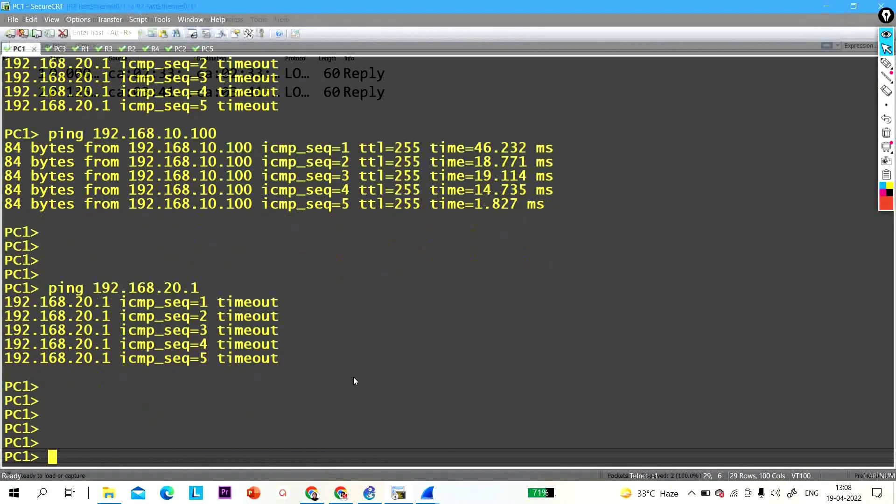
{"action": "key", "text": "Return"}
{"action": "key", "text": "Return"}
{"action": "key", "text": "Return"}
{"action": "key", "text": "Return"}
{"action": "key", "text": "Return"}
{"action": "key", "text": "Return"}
{"action": "key", "text": "Return"}
{"action": "key", "text": "Return"}
{"action": "key", "text": "Return"}
{"action": "key", "text": "Return"}
{"action": "key", "text": "Return"}
{"action": "key", "text": "Return"}
{"action": "key", "text": "Return"}
{"action": "key", "text": "Return"}
{"action": "key", "text": "Return"}
{"action": "key", "text": "Return"}
{"action": "key", "text": "Return"}
{"action": "key", "text": "Return"}
{"action": "key", "text": "Return"}
{"action": "key", "text": "Return"}
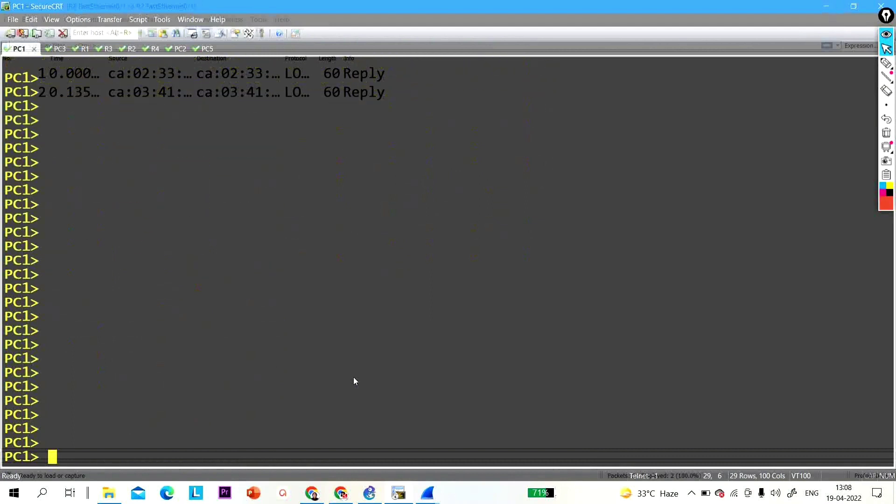
{"action": "key", "text": "Up"}
{"action": "key", "text": "Return"}
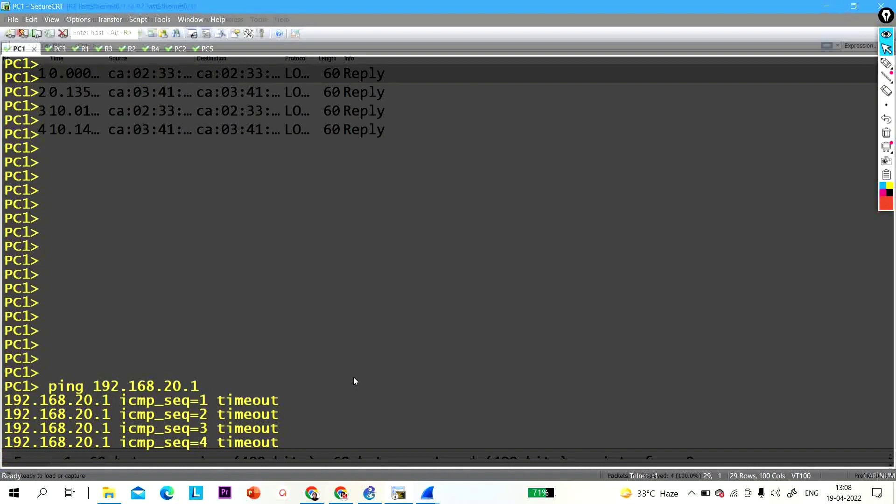
{"action": "key", "text": "Return"}
{"action": "key", "text": "Return"}
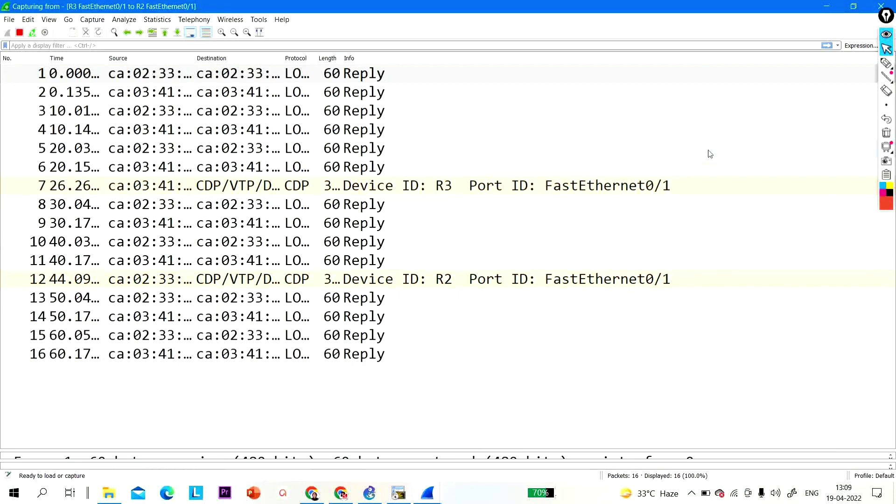
Minimize the R3–R2 capture window, switch to R1's console session and ping 10.1.1.2.
{"action": "left_click", "coordinate": [826, 6]}
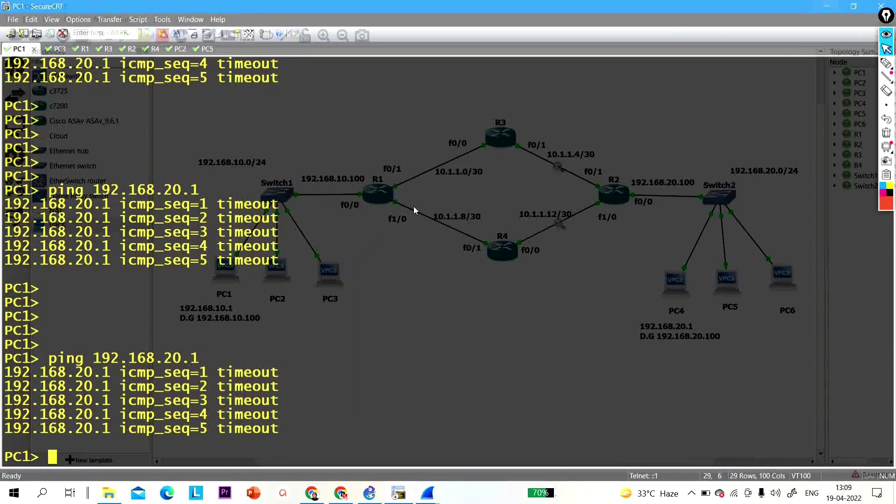
{"action": "key", "text": "Return"}
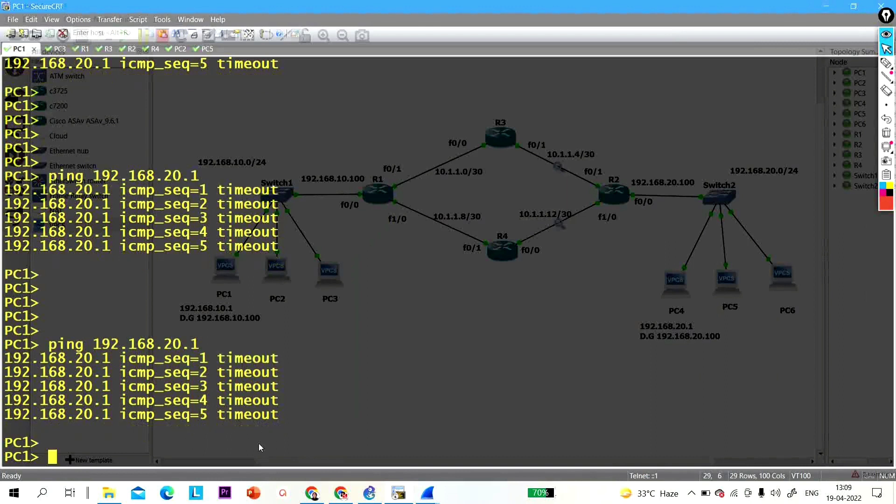
{"action": "left_click", "coordinate": [84, 53]}
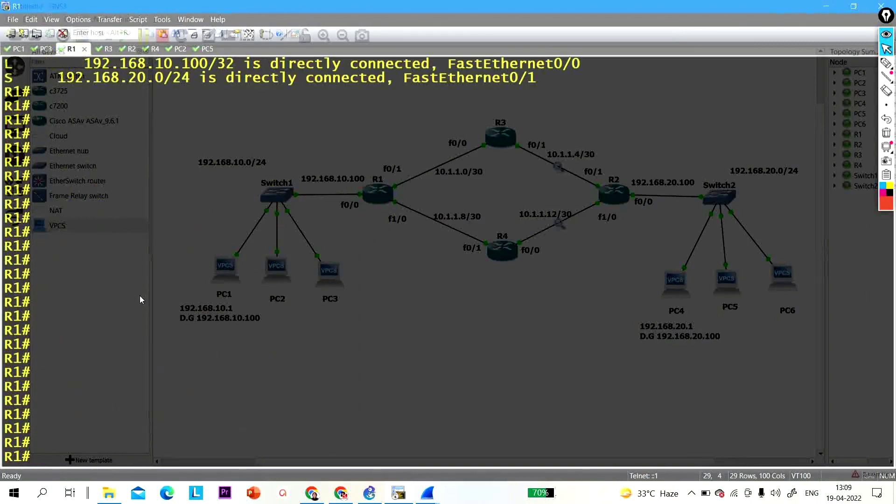
{"action": "key", "text": "Return"}
{"action": "type", "text": "ping 10.1.1."}
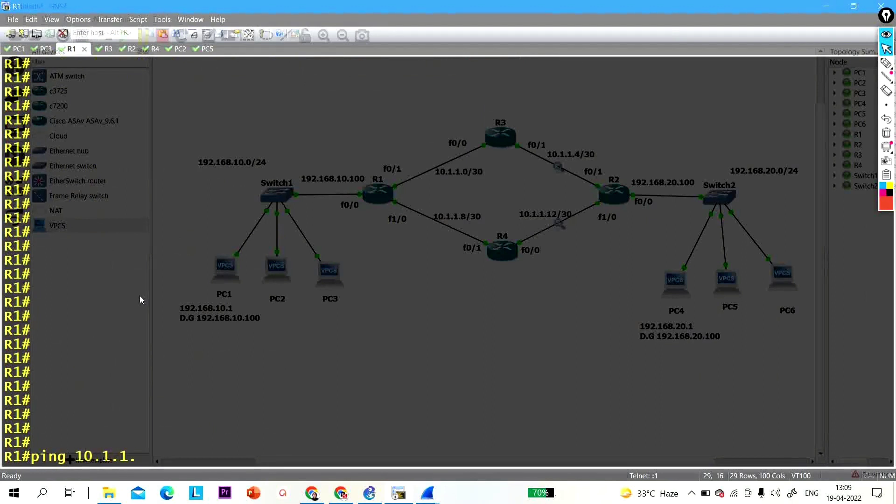
{"action": "type", "text": "1"}
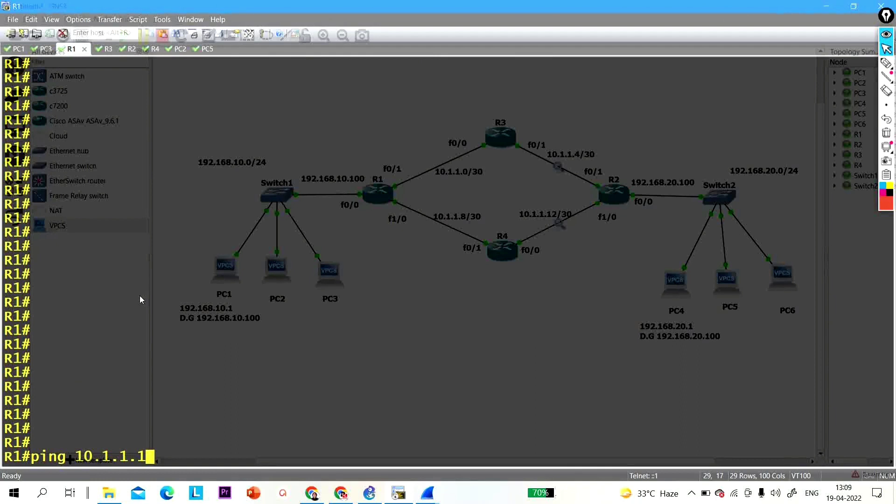
{"action": "key", "text": "BackSpace"}
{"action": "type", "text": "2"}
{"action": "key", "text": "Return"}
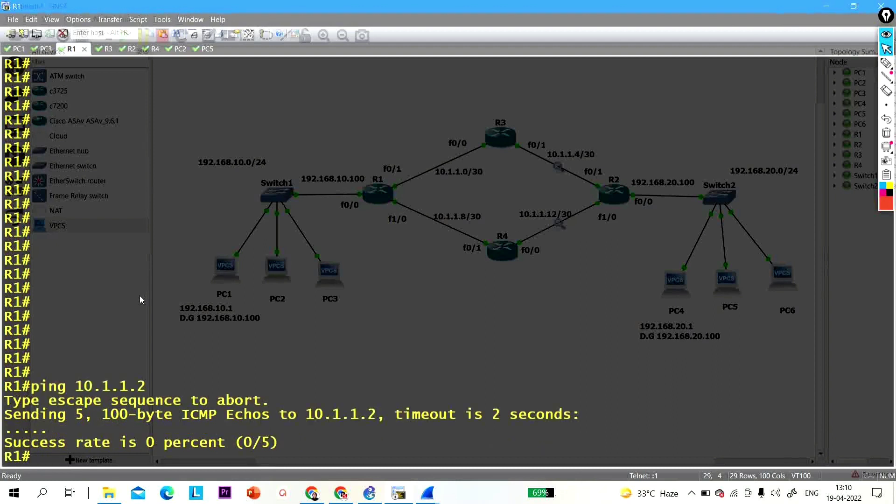
Show R1's IP interface summary with show ip int br and highlight the FastEthernet0/1 address.
{"action": "key", "text": "Return"}
{"action": "key", "text": "Return"}
{"action": "key", "text": "Return"}
{"action": "key", "text": "Return"}
{"action": "type", "text": "sh"}
{"action": "key", "text": "Tab"}
{"action": "type", "text": "ip"}
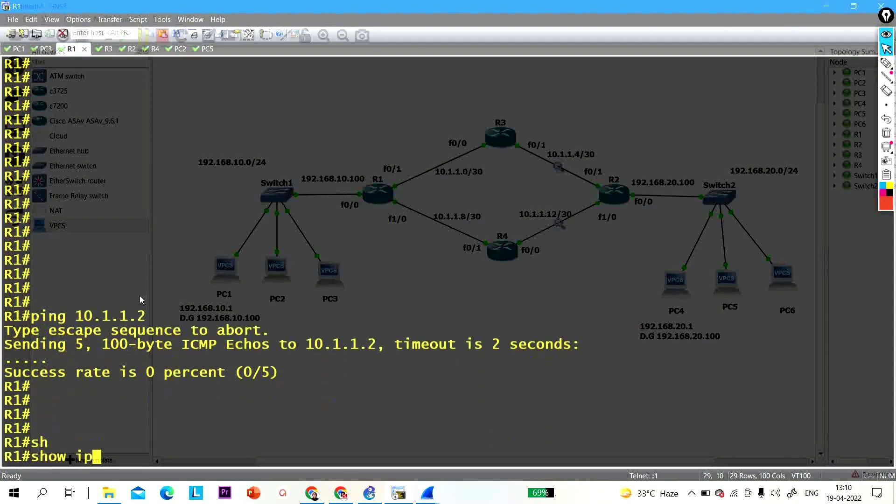
{"action": "type", "text": " int br"}
{"action": "key", "text": "Return"}
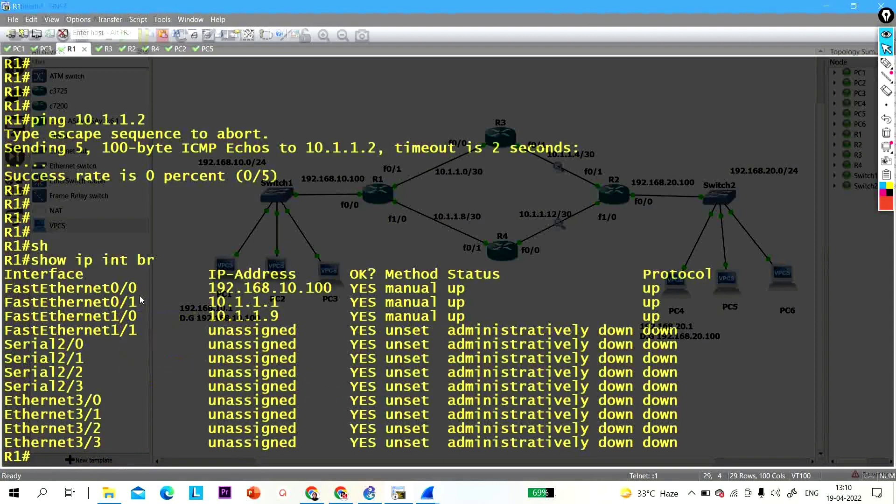
{"action": "key", "text": "Return"}
{"action": "key", "text": "Return"}
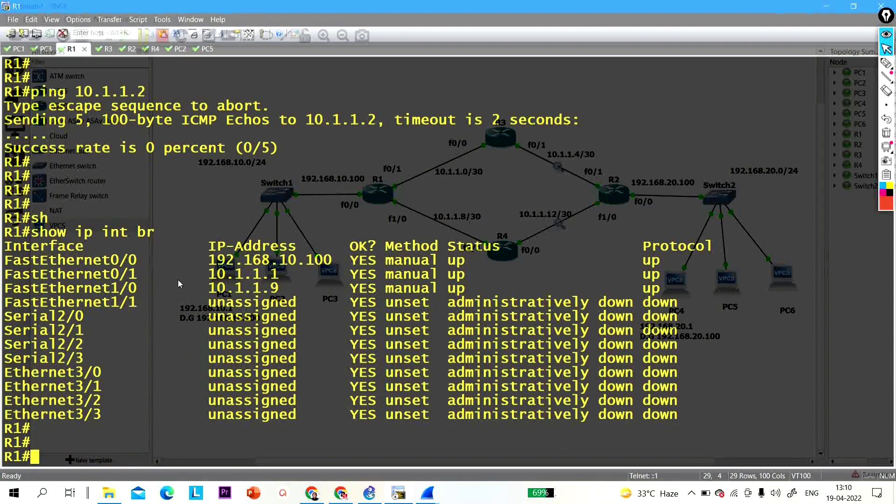
{"action": "left_click_drag", "start_coordinate": [179, 276], "coordinate": [288, 284]}
Ping 10.1.1.10 on R4 from R1.
{"action": "key", "text": "Return"}
{"action": "key", "text": "Return"}
{"action": "key", "text": "Return"}
{"action": "key", "text": "Return"}
{"action": "type", "text": "ping 10.1.1."}
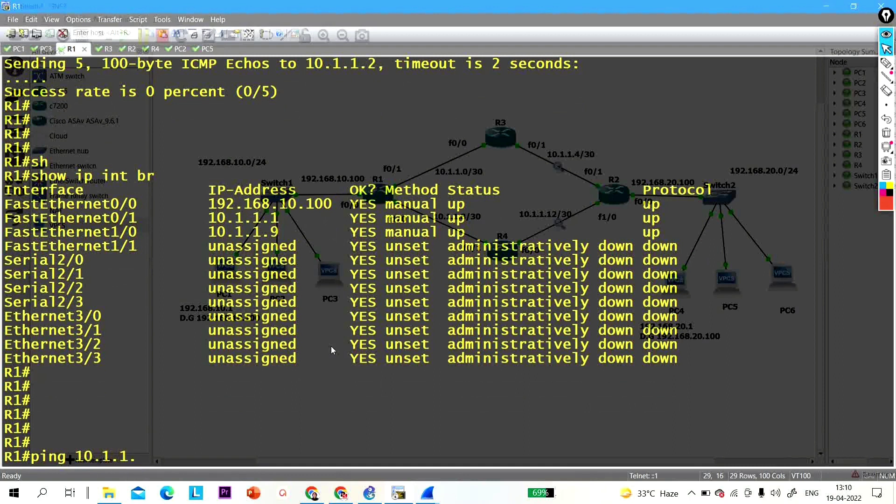
{"action": "type", "text": "10"}
{"action": "key", "text": "Return"}
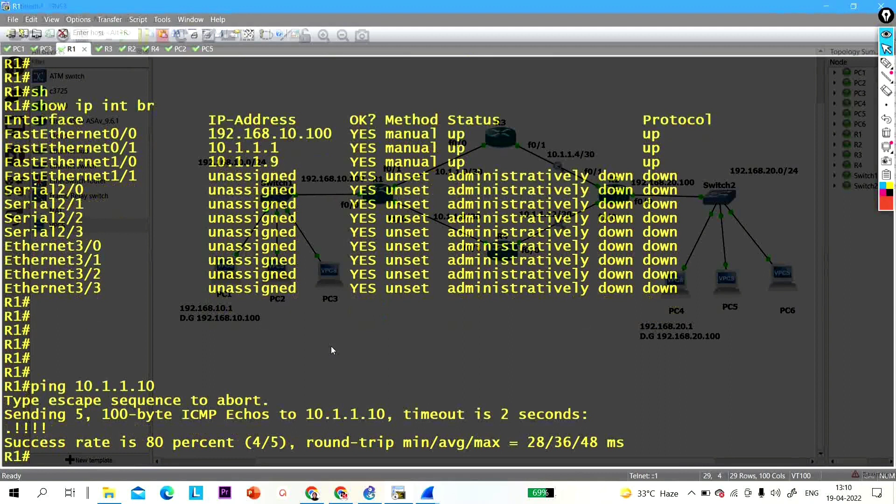
Switch to R3's console session, show its IP interface summary with show ip int br and highlight the FastEthernet0/0 line.
{"action": "left_click", "coordinate": [108, 49]}
{"action": "type", "text": "sh"}
{"action": "key", "text": "Tab"}
{"action": "type", "text": "ip int b"}
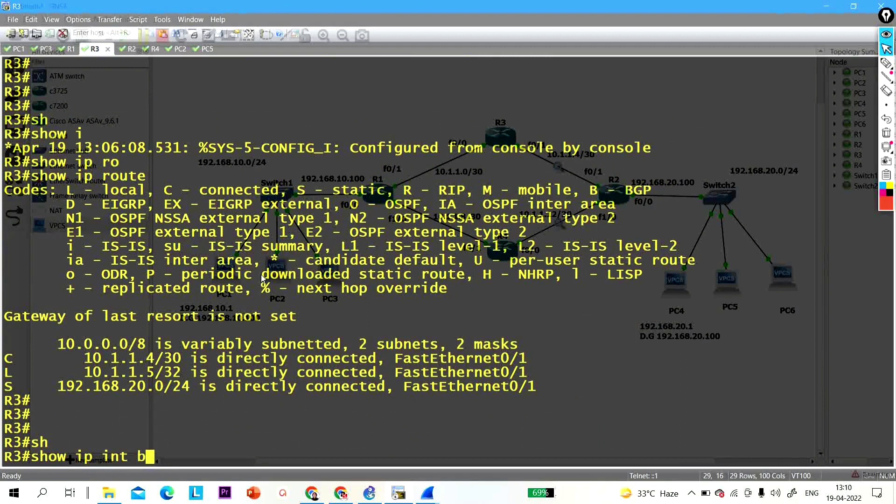
{"action": "type", "text": "r"}
{"action": "key", "text": "Return"}
{"action": "key", "text": "Return"}
{"action": "key", "text": "Return"}
{"action": "key", "text": "Return"}
{"action": "key", "text": "Return"}
{"action": "key", "text": "Return"}
{"action": "key", "text": "Return"}
{"action": "key", "text": "Return"}
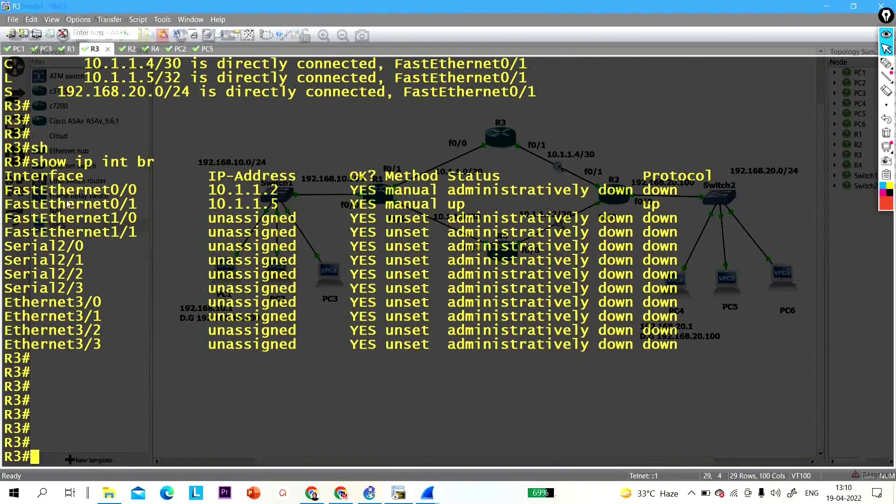
{"action": "left_click_drag", "start_coordinate": [67, 189], "coordinate": [634, 191]}
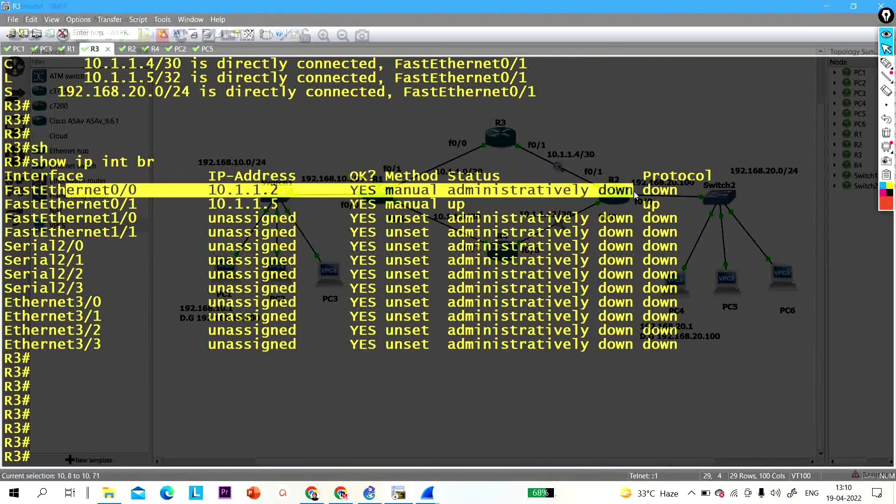
{"action": "left_click", "coordinate": [484, 240]}
Enter R3's terminal configuration mode and open interface fastEthernet 0/0 for configuration.
{"action": "key", "text": "Return"}
{"action": "key", "text": "Return"}
{"action": "key", "text": "Return"}
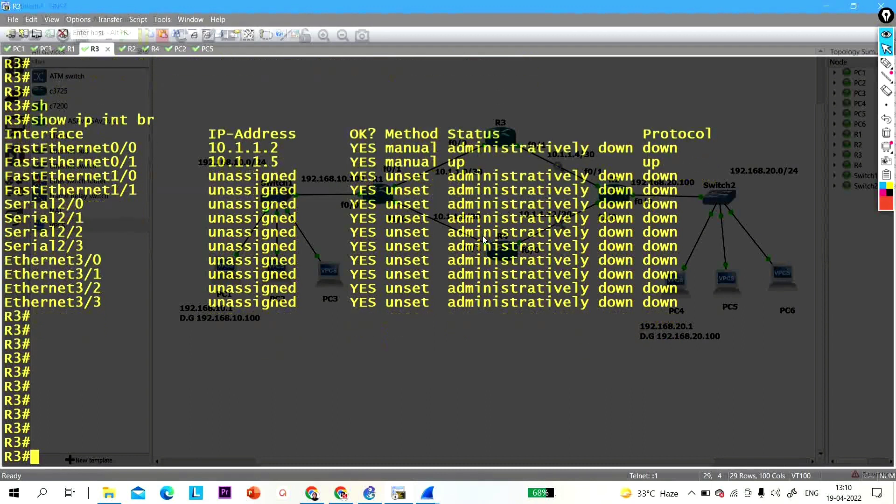
{"action": "type", "text": "conf"}
{"action": "key", "text": "Tab"}
{"action": "key", "text": "Return"}
{"action": "key", "text": "Return"}
{"action": "key", "text": "Return"}
{"action": "key", "text": "Return"}
{"action": "type", "text": "int fas"}
{"action": "key", "text": "Tab"}
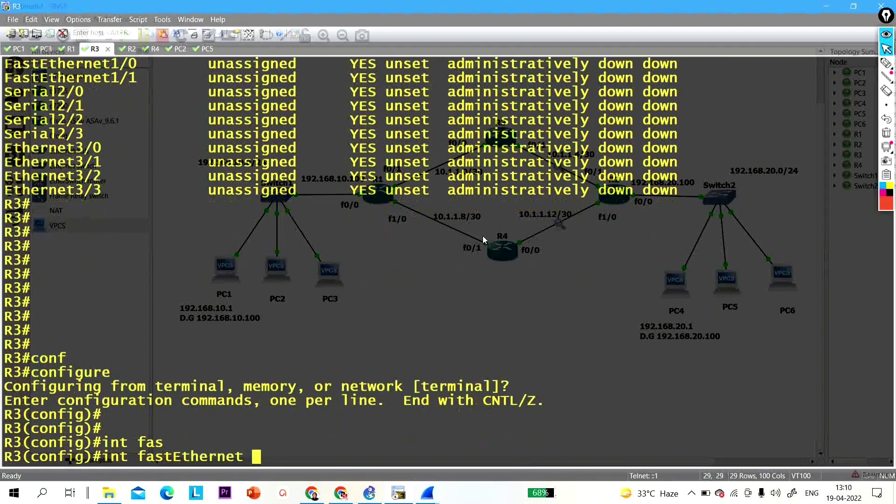
{"action": "type", "text": "0/0"}
{"action": "key", "text": "Return"}
Bring up R3's FastEthernet0/0 interface with no shutdown, followed by a few blank lines.
{"action": "type", "text": "no sh"}
{"action": "key", "text": "Tab"}
{"action": "key", "text": "Return"}
{"action": "key", "text": "Return"}
{"action": "key", "text": "Return"}
{"action": "key", "text": "Return"}
{"action": "key", "text": "Return"}
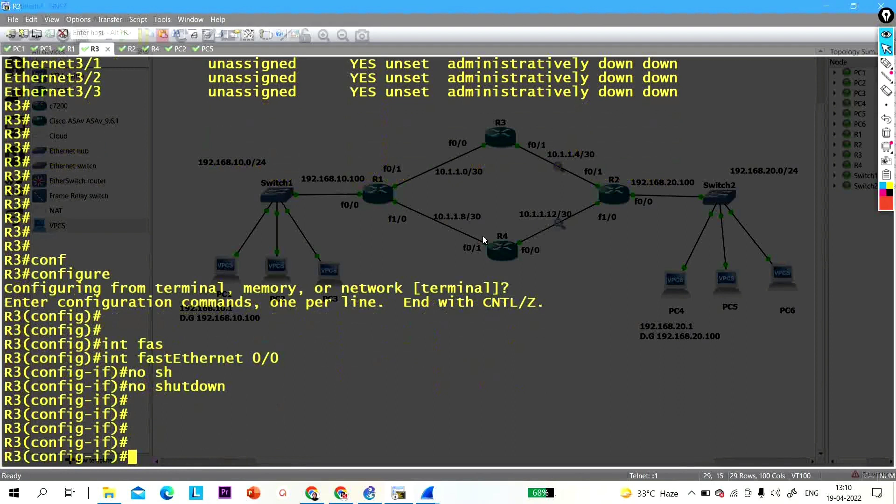
Switch to PC1's console session and repeat the ping to 192.168.20.1.
{"action": "left_click", "coordinate": [18, 48]}
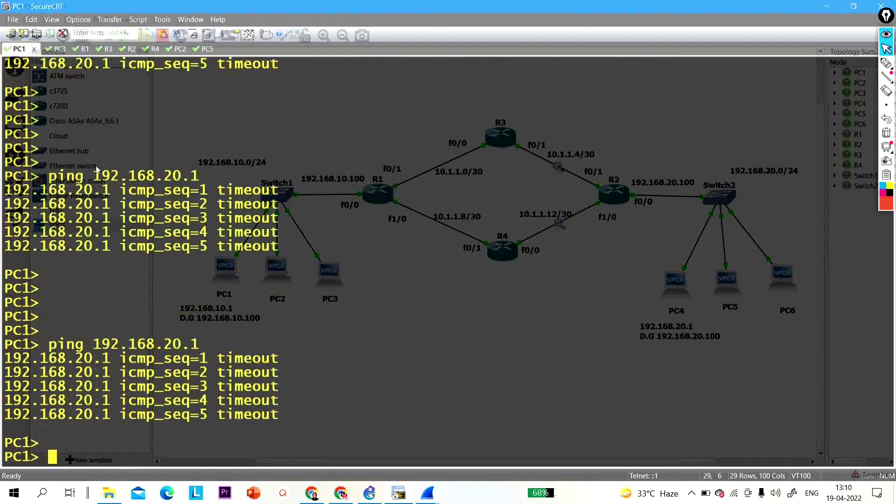
{"action": "key", "text": "Return"}
{"action": "key", "text": "Return"}
{"action": "key", "text": "Up"}
{"action": "key", "text": "Return"}
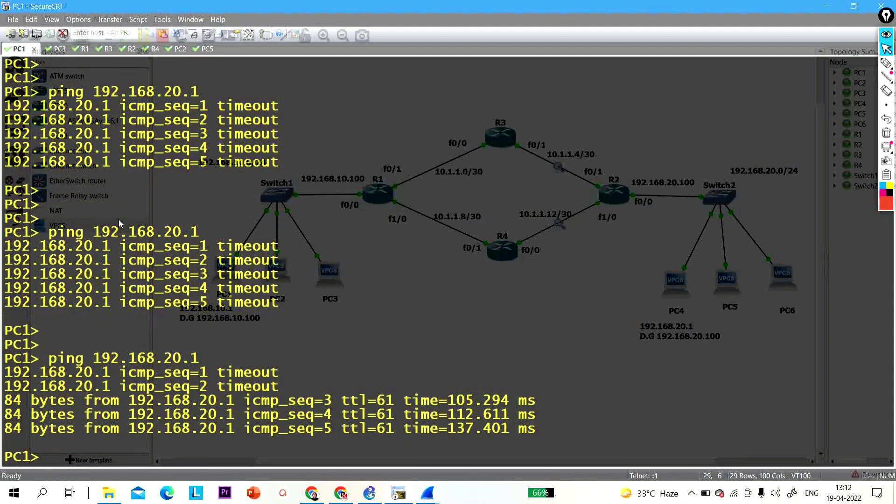
Examine the ICMP echo requests in the R3–R2 Wireshark capture, selecting them one after another, and minimize that capture window.
{"action": "mouse_move", "coordinate": [427, 493]}
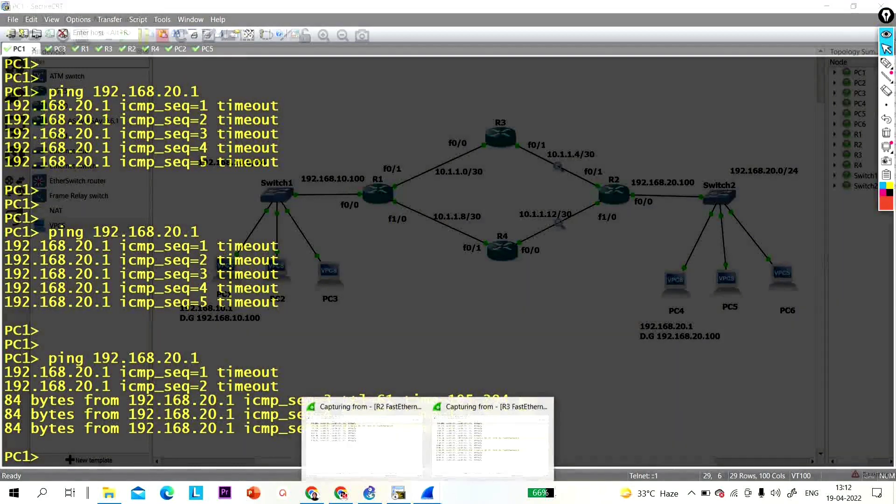
{"action": "left_click", "coordinate": [460, 450]}
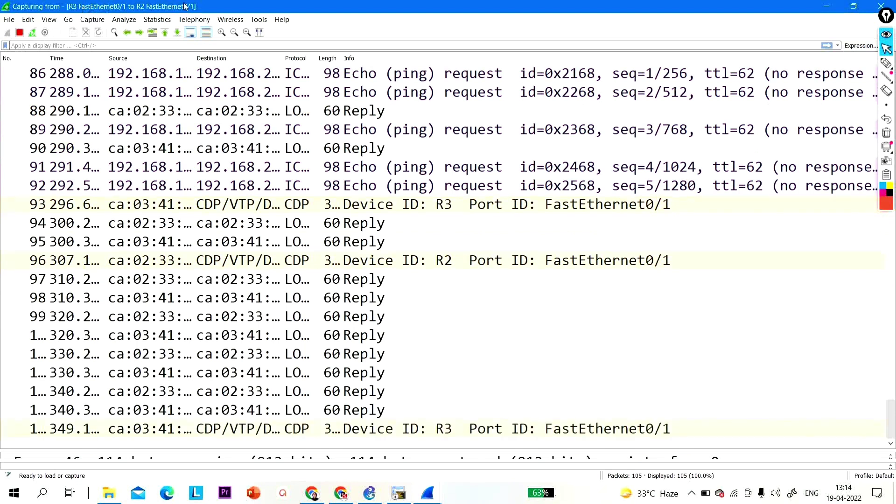
{"action": "scroll", "coordinate": [448, 187], "scroll_direction": "up", "scroll_amount": 3}
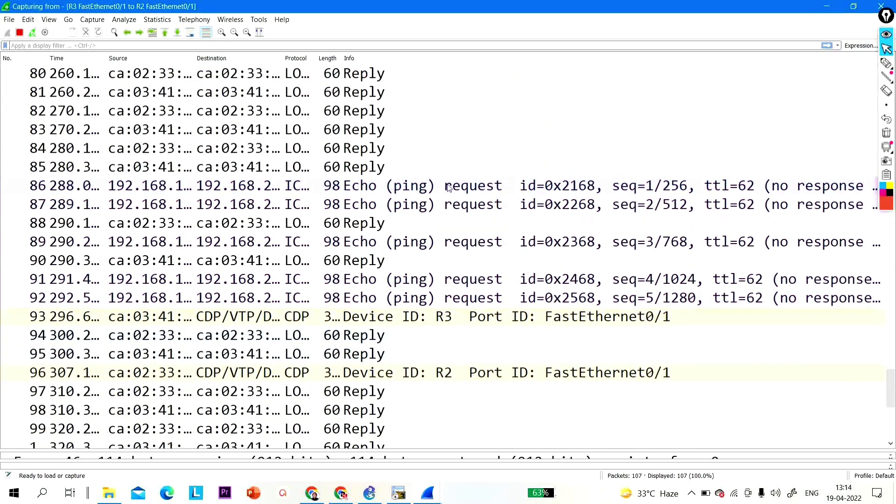
{"action": "left_click", "coordinate": [464, 192]}
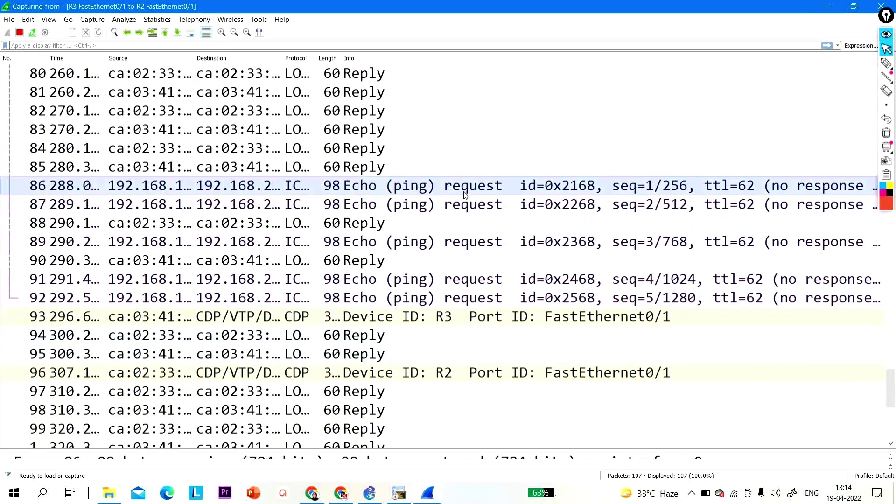
{"action": "left_click", "coordinate": [481, 211]}
{"action": "left_click", "coordinate": [479, 245]}
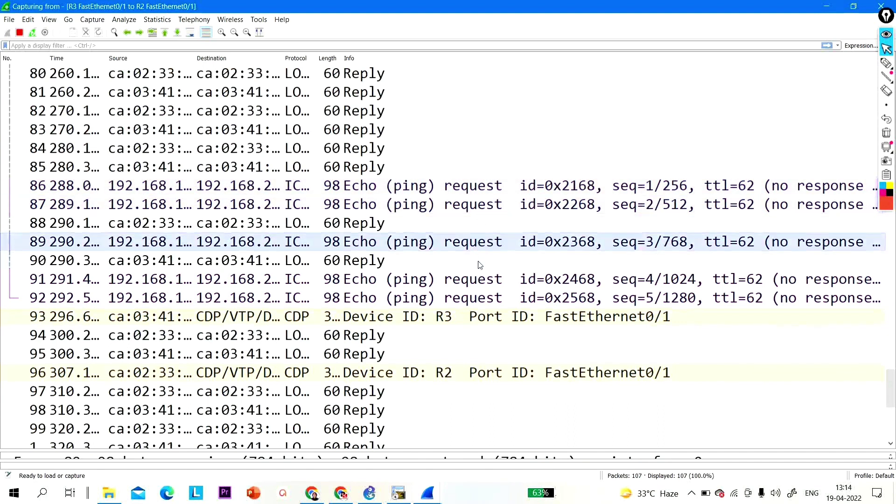
{"action": "left_click", "coordinate": [485, 280]}
{"action": "left_click", "coordinate": [487, 302]}
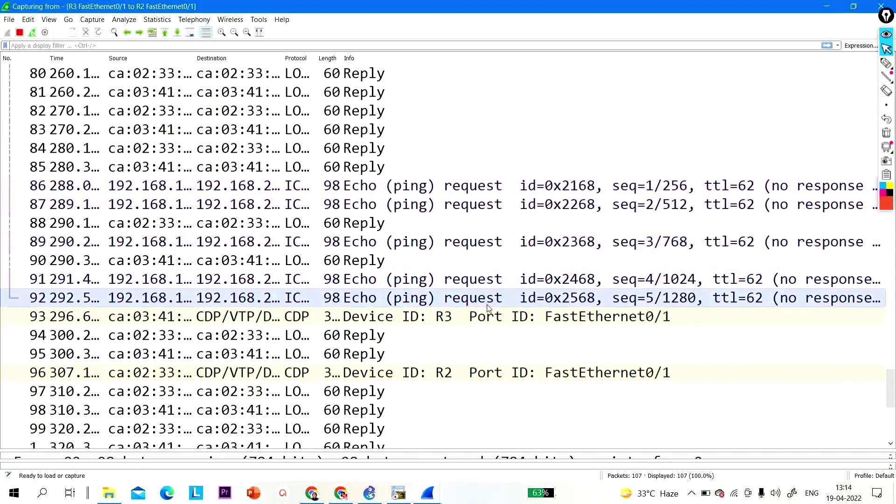
{"action": "scroll", "coordinate": [489, 308], "scroll_direction": "down", "scroll_amount": 3}
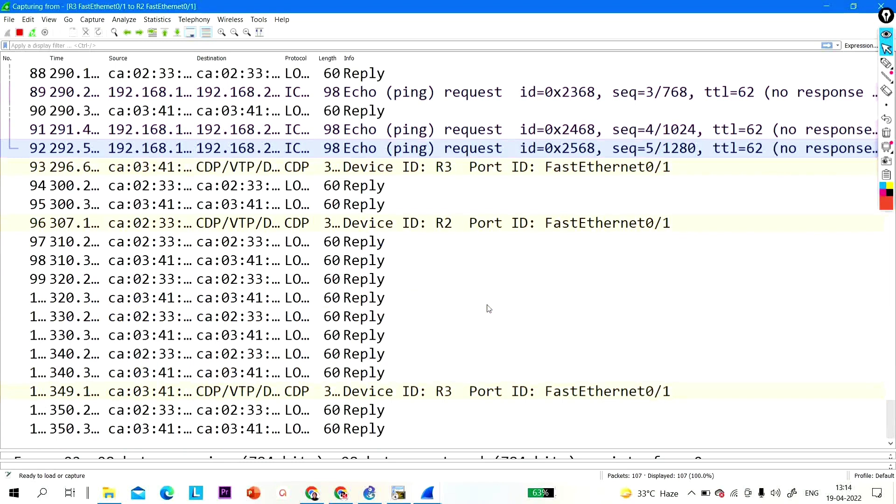
{"action": "left_click", "coordinate": [822, 5]}
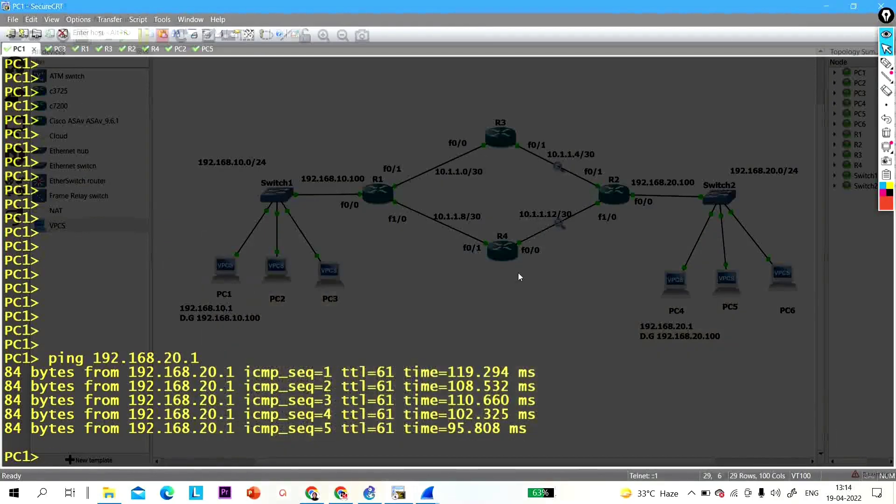
Examine the ICMP echo replies in the R2–R4 Wireshark capture, selecting them one after another, and minimize that capture window.
{"action": "mouse_move", "coordinate": [427, 493]}
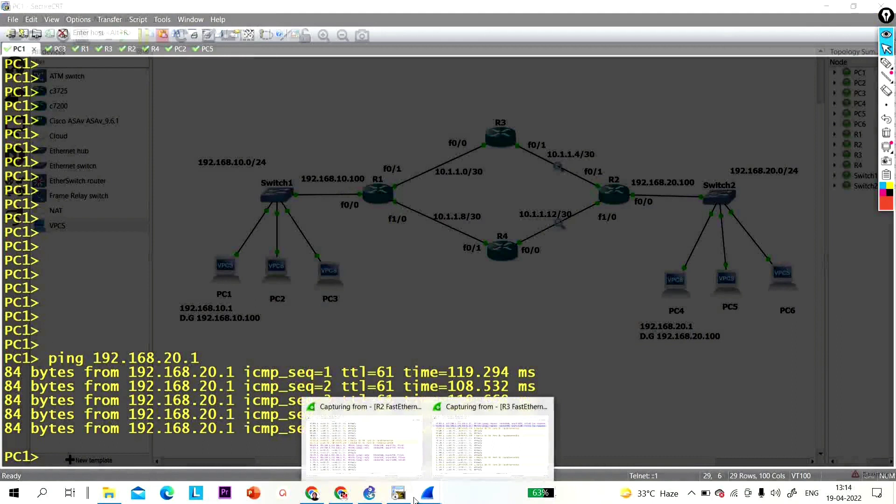
{"action": "left_click", "coordinate": [361, 467]}
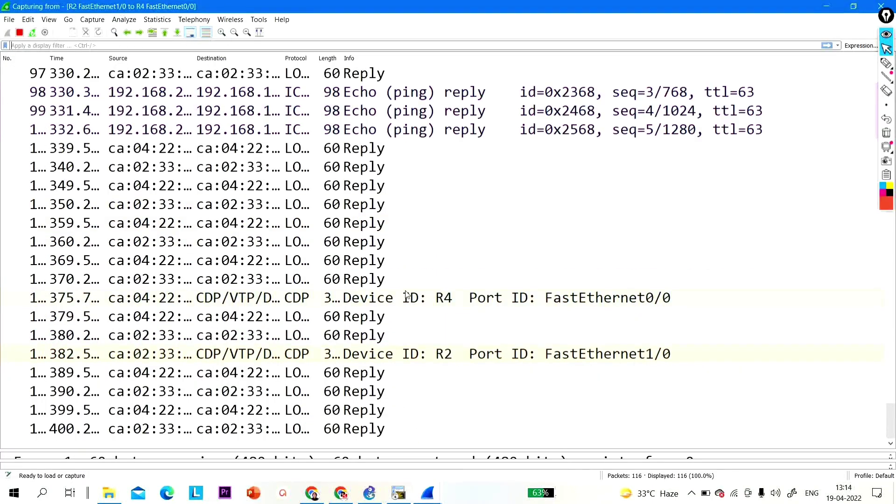
{"action": "scroll", "coordinate": [406, 295], "scroll_direction": "up", "scroll_amount": 4}
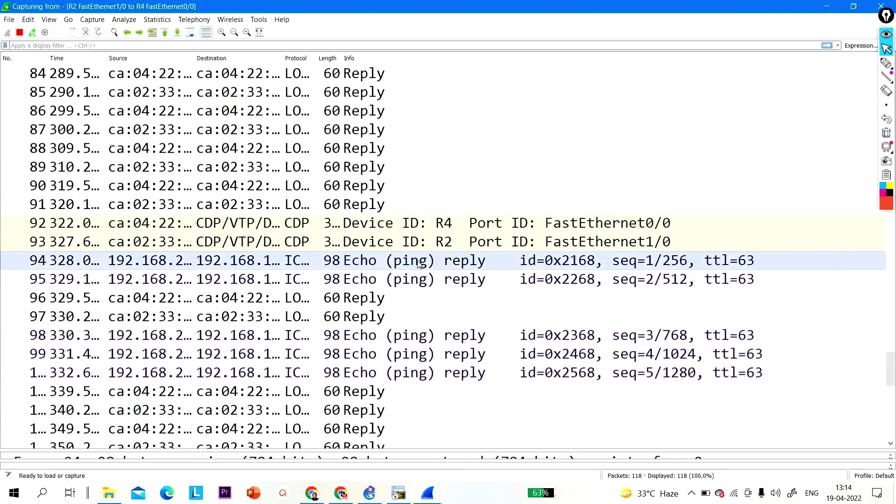
{"action": "left_click", "coordinate": [422, 279]}
{"action": "left_click", "coordinate": [446, 357]}
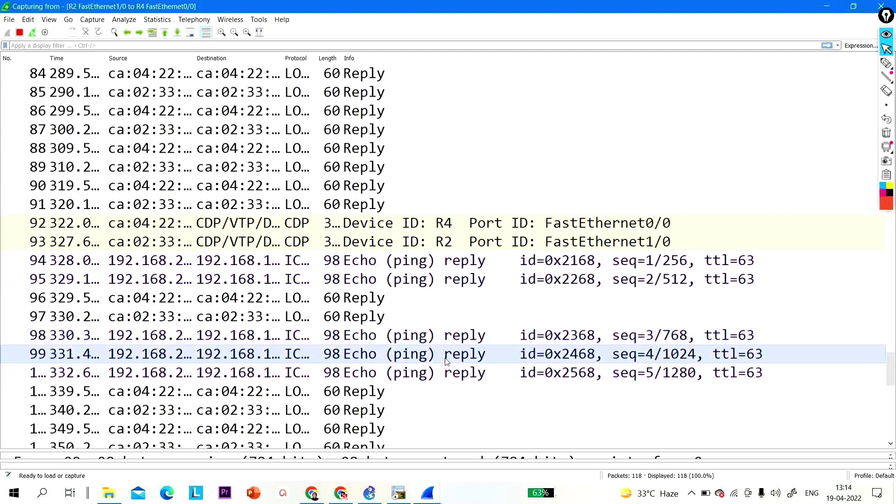
{"action": "left_click", "coordinate": [452, 374]}
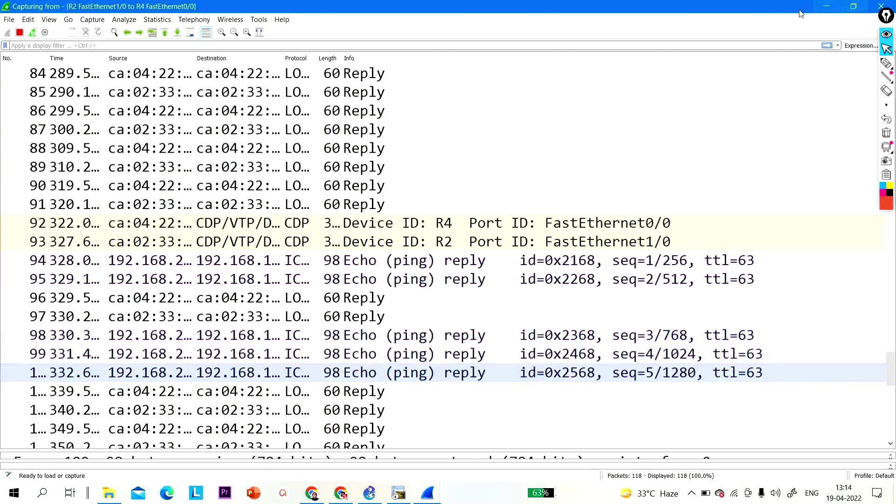
{"action": "left_click", "coordinate": [822, 5]}
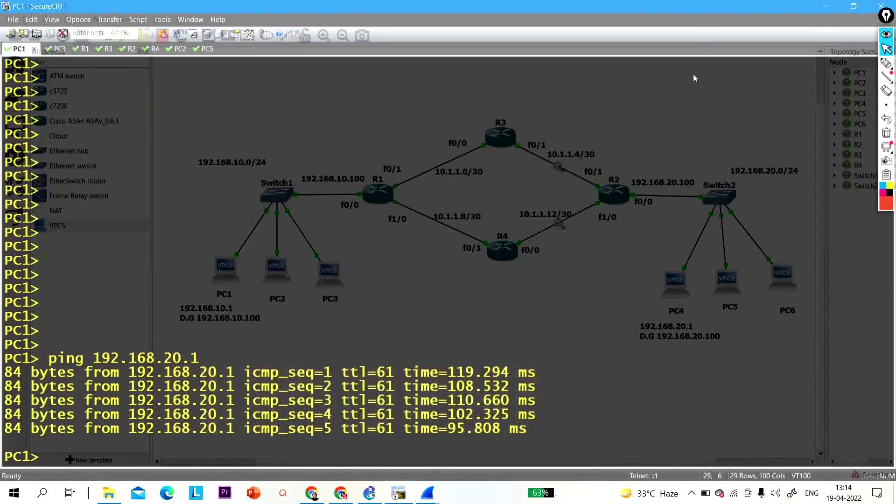
Switch to the GNS3 topology, circle PC1 with the pen and trace the ping path through R3 to PC4 and back through R4.
{"action": "left_click", "coordinate": [830, 5]}
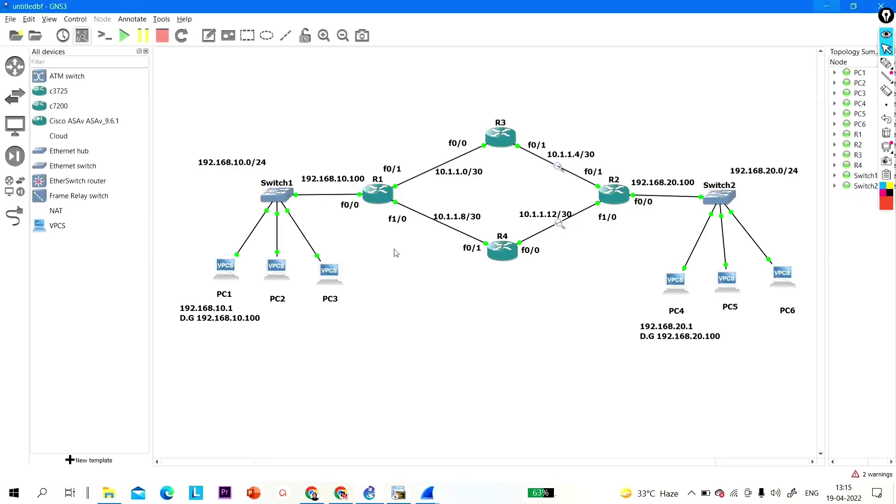
{"action": "left_click", "coordinate": [886, 63]}
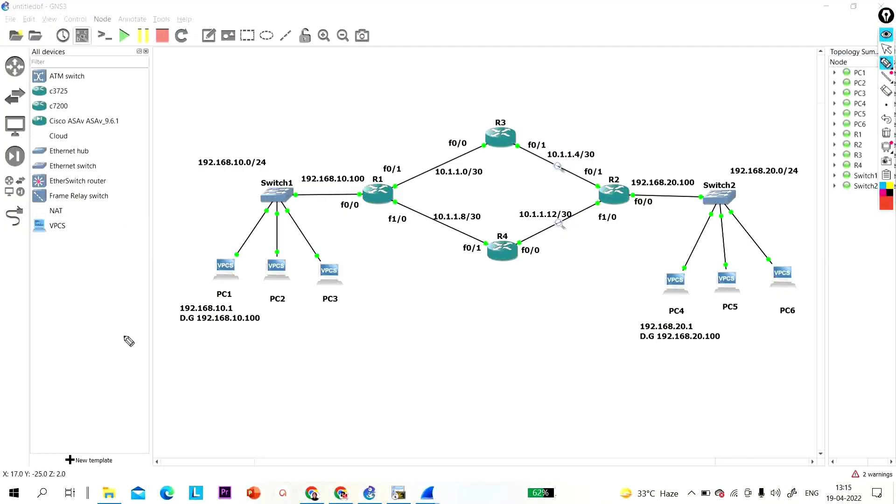
{"action": "left_click_drag", "start_coordinate": [222, 302], "coordinate": [234, 299]}
{"action": "mouse_move", "coordinate": [230, 264]}
{"action": "left_mouse_down"}
{"action": "mouse_move", "coordinate": [312, 159]}
{"action": "mouse_move", "coordinate": [524, 111]}
{"action": "mouse_move", "coordinate": [627, 187]}
{"action": "mouse_move", "coordinate": [690, 180]}
{"action": "mouse_move", "coordinate": [711, 193]}
{"action": "mouse_move", "coordinate": [693, 251]}
{"action": "mouse_move", "coordinate": [661, 288]}
{"action": "mouse_move", "coordinate": [697, 211]}
{"action": "mouse_move", "coordinate": [678, 202]}
{"action": "mouse_move", "coordinate": [605, 224]}
{"action": "mouse_move", "coordinate": [583, 248]}
{"action": "mouse_move", "coordinate": [534, 271]}
{"action": "mouse_move", "coordinate": [381, 202]}
{"action": "mouse_move", "coordinate": [327, 200]}
{"action": "mouse_move", "coordinate": [248, 265]}
{"action": "left_mouse_up"}
{"action": "left_click_drag", "start_coordinate": [286, 289], "coordinate": [312, 286]}
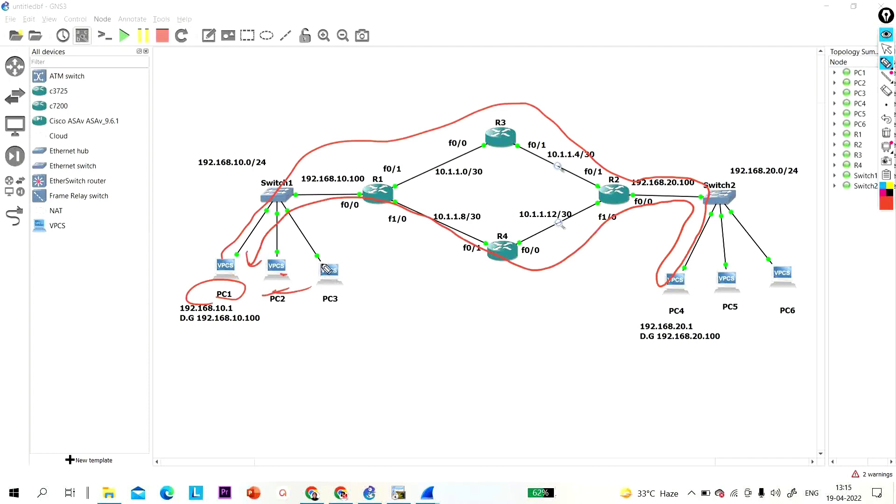